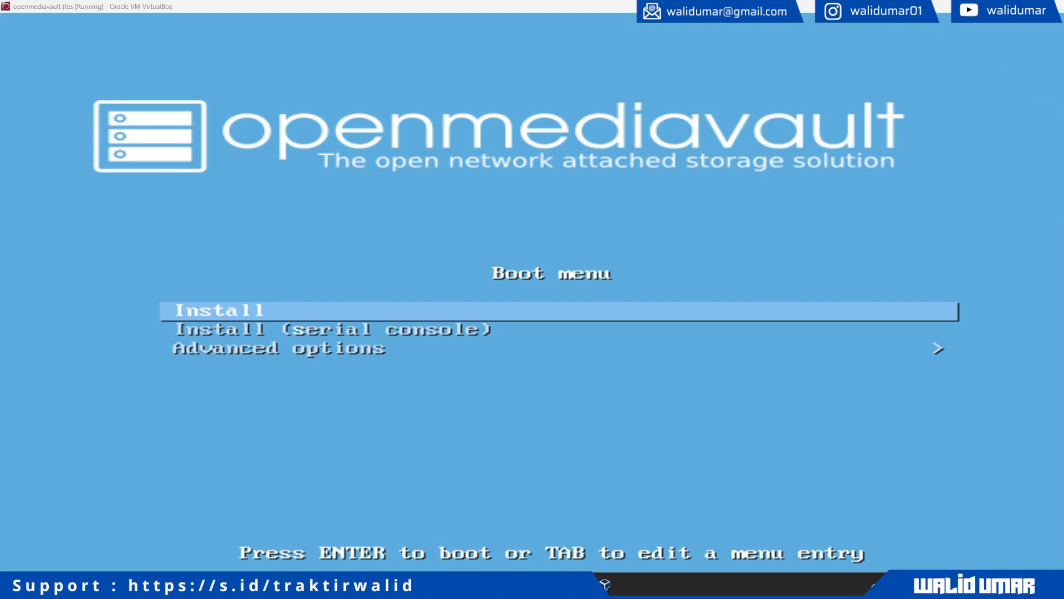
# - Return to the virtual machine's boot menu and start the plain Install entry
pyautogui.click(831, 142)
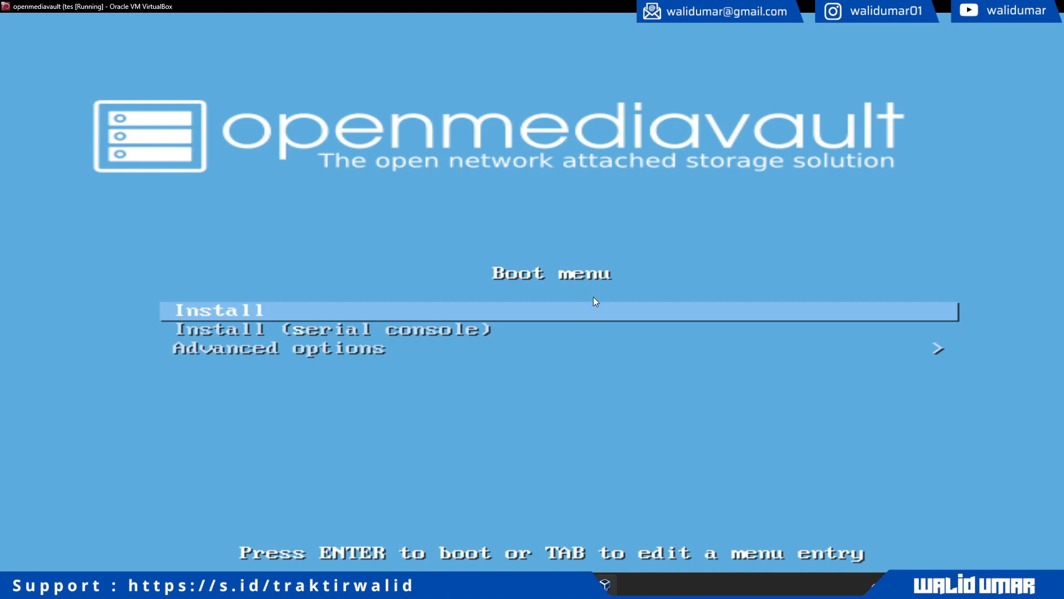
pyautogui.click(604, 584)
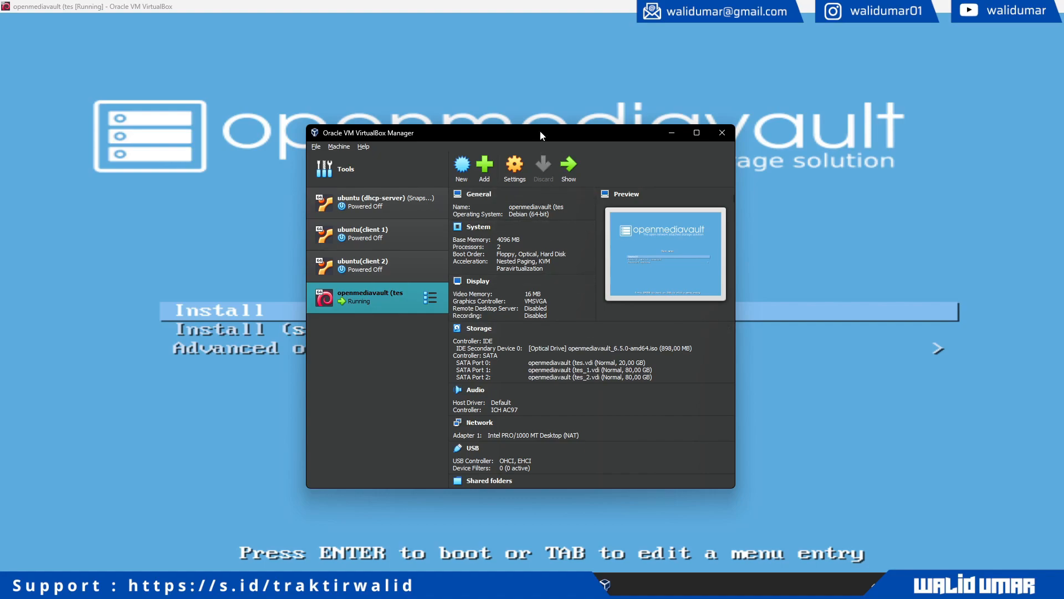
pyautogui.click(586, 4)
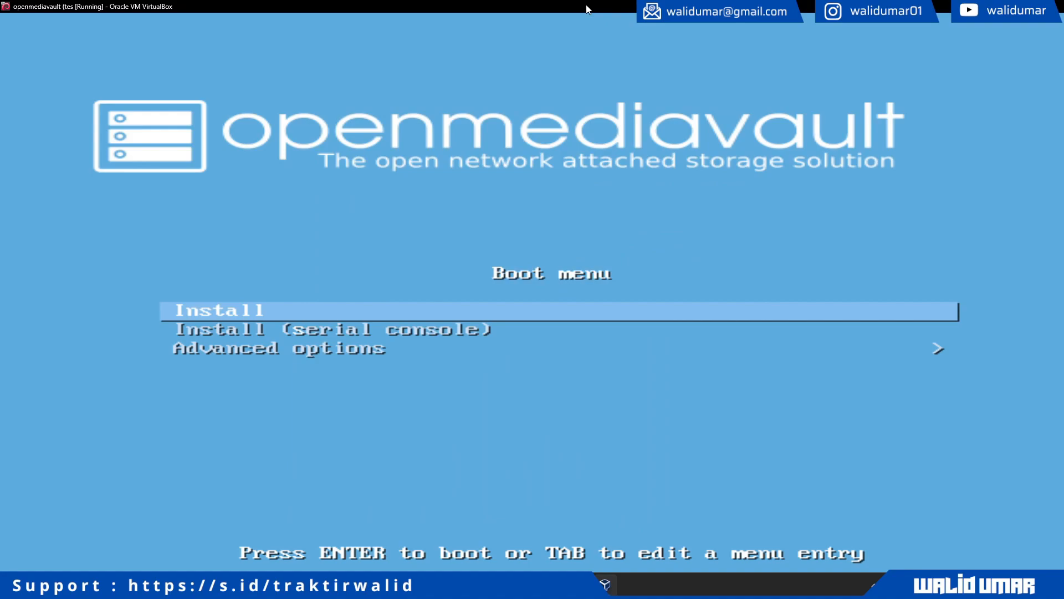
pyautogui.press('Down')
pyautogui.press('Up')
pyautogui.press('Return')
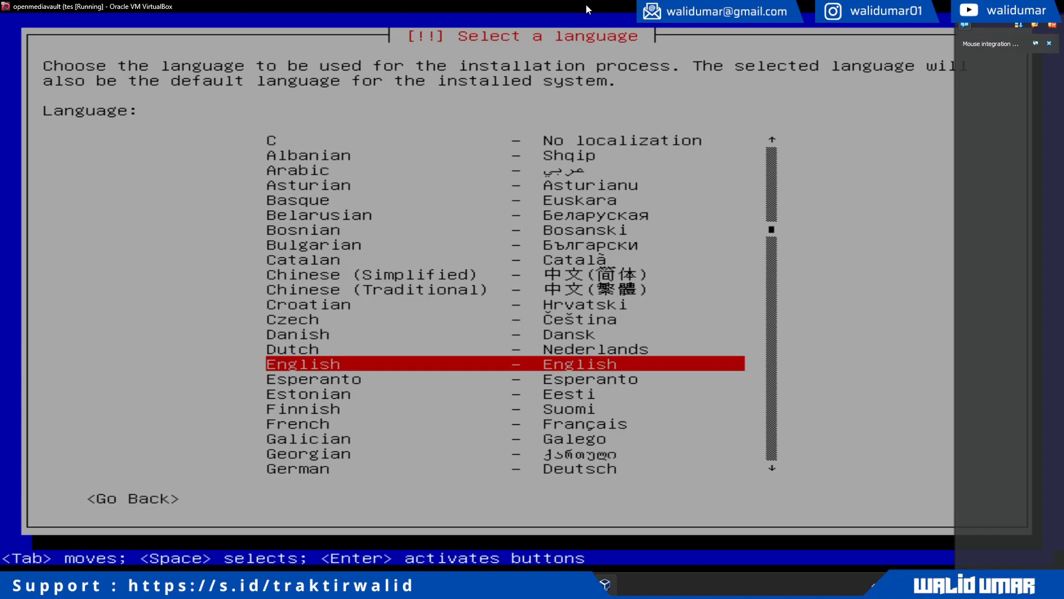
# - Choose Indonesian as the installer language and bring up the VirtualBox Manager
pyautogui.press('i')
pyautogui.press('Down')
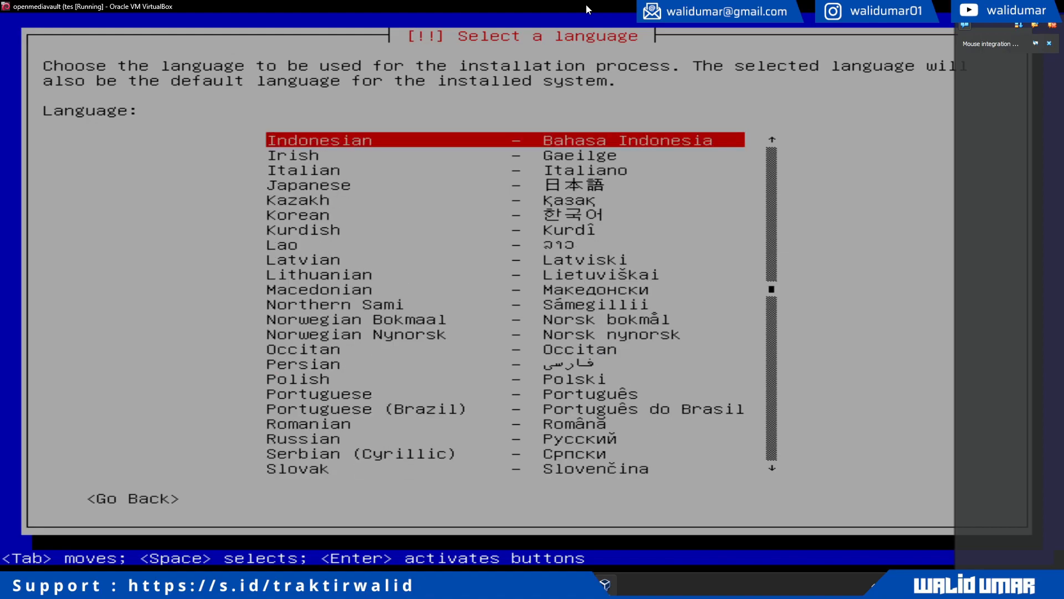
pyautogui.press('Return')
pyautogui.press('Return')
pyautogui.press('Return')
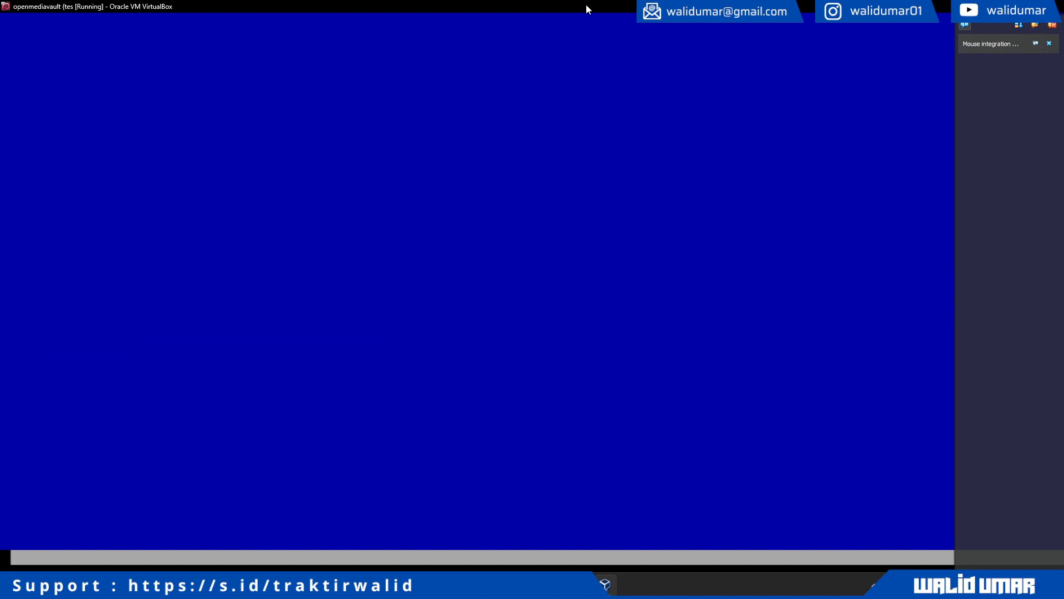
pyautogui.click(1052, 25)
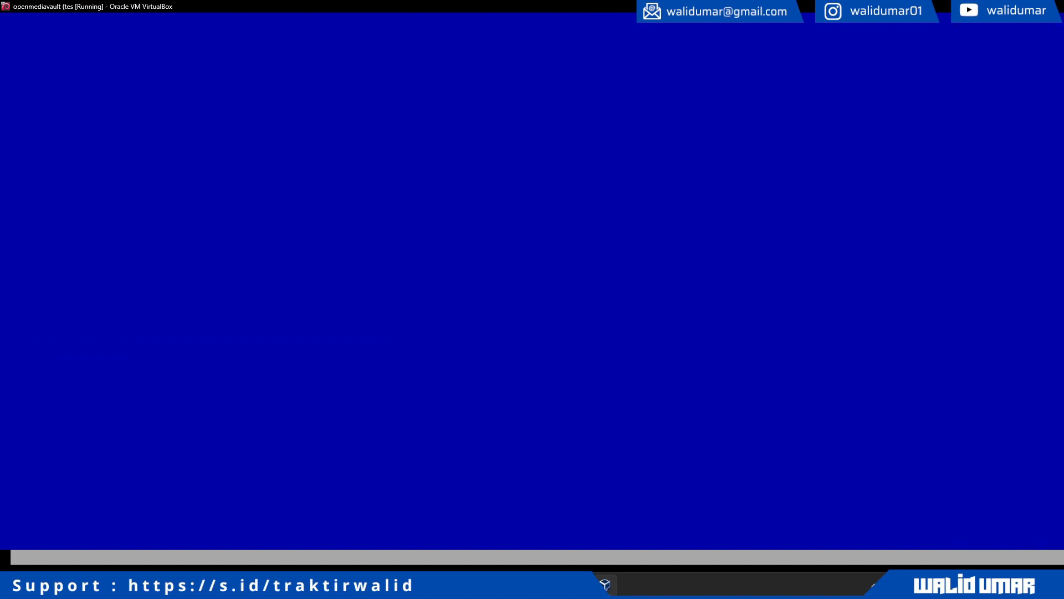
pyautogui.click(607, 586)
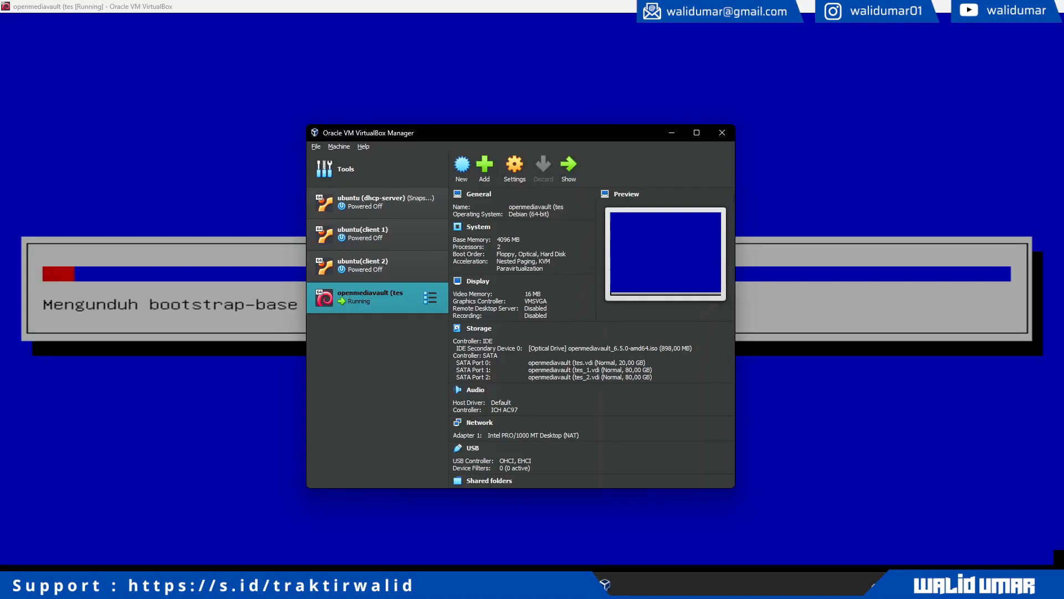
# - Set the openmediavault VM's network to Bridged Adapter, save, and minimize the VirtualBox Manager
pyautogui.click(521, 170)
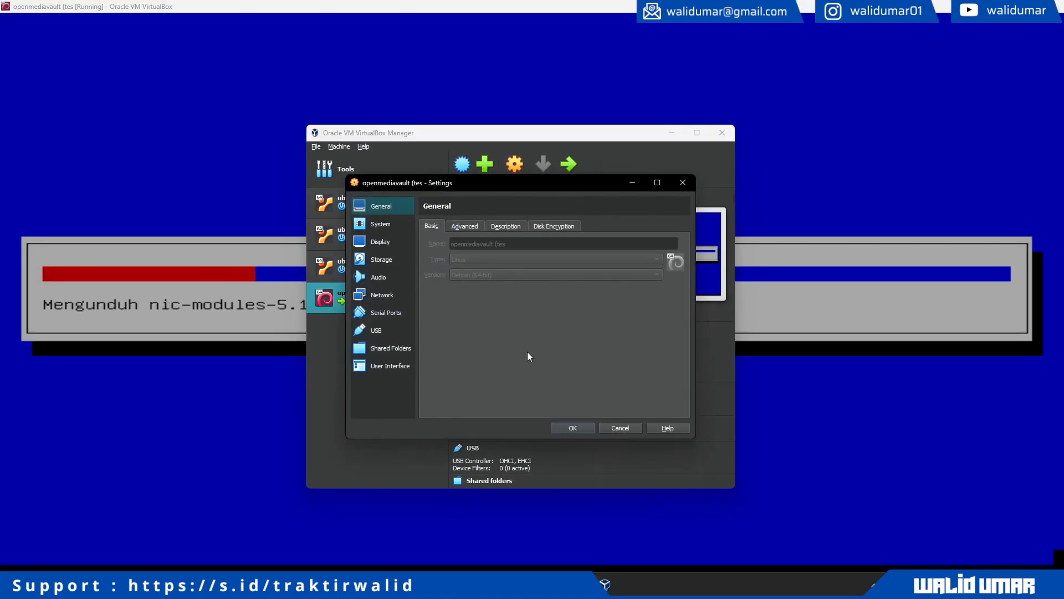
pyautogui.click(390, 297)
pyautogui.click(501, 258)
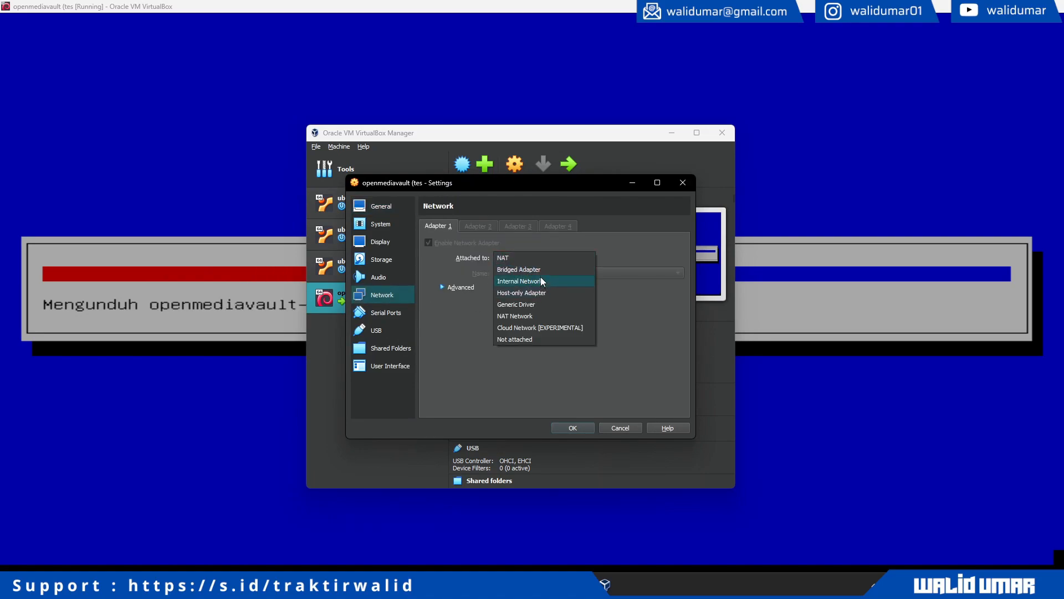
pyautogui.click(541, 271)
pyautogui.click(571, 427)
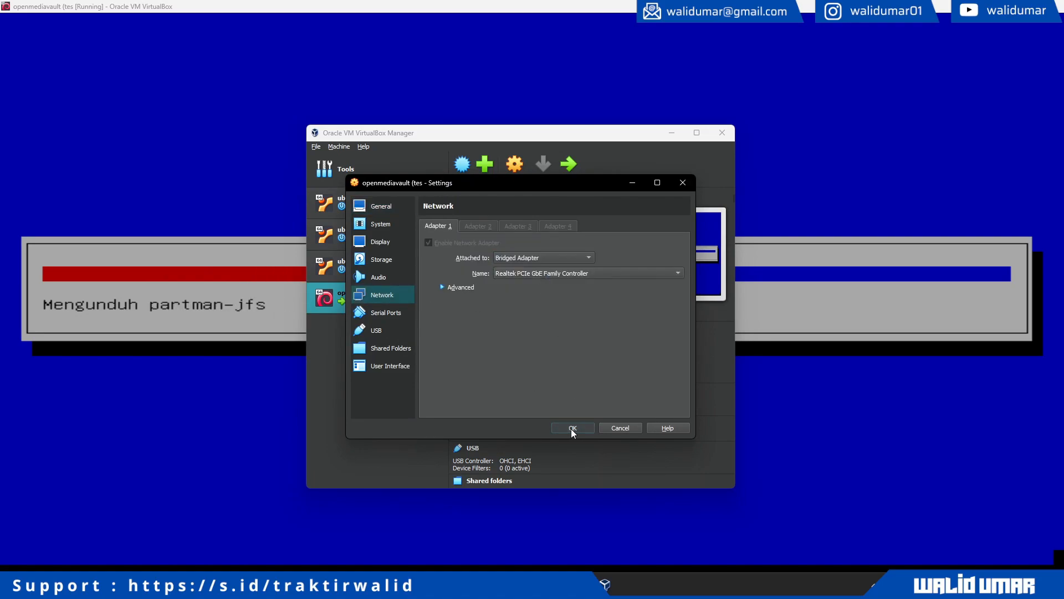
pyautogui.click(672, 133)
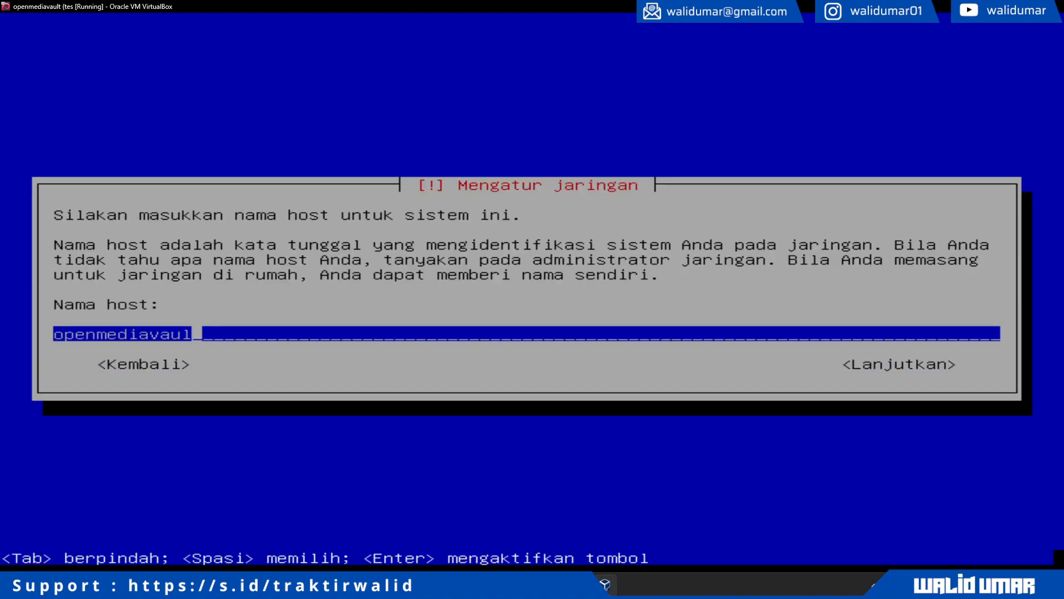
# - Replace the default host name with 'walid-nas'
pyautogui.press('BackSpace')
pyautogui.press('BackSpace')
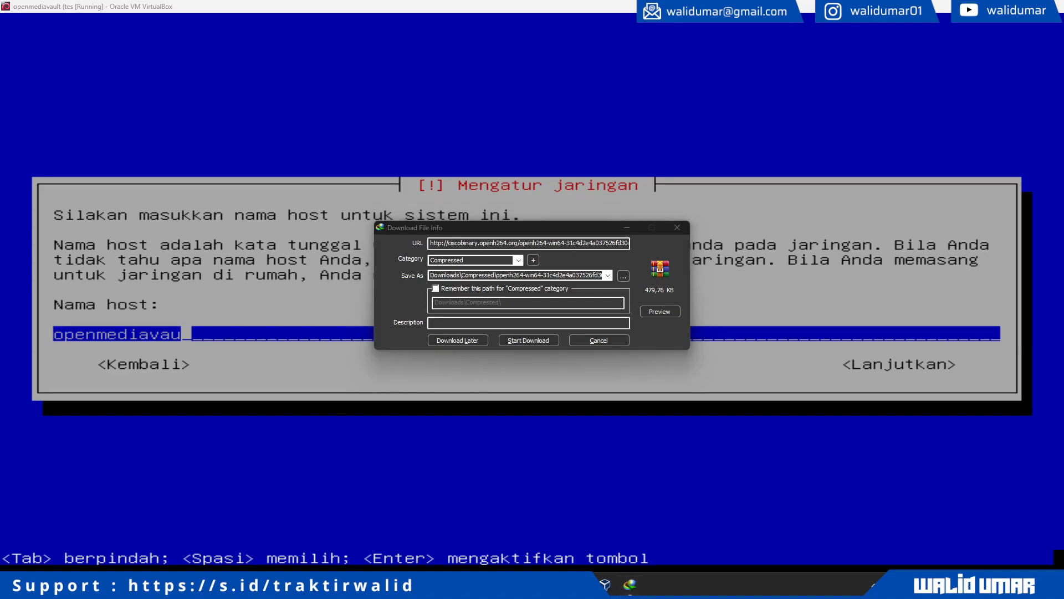
pyautogui.press('Escape')
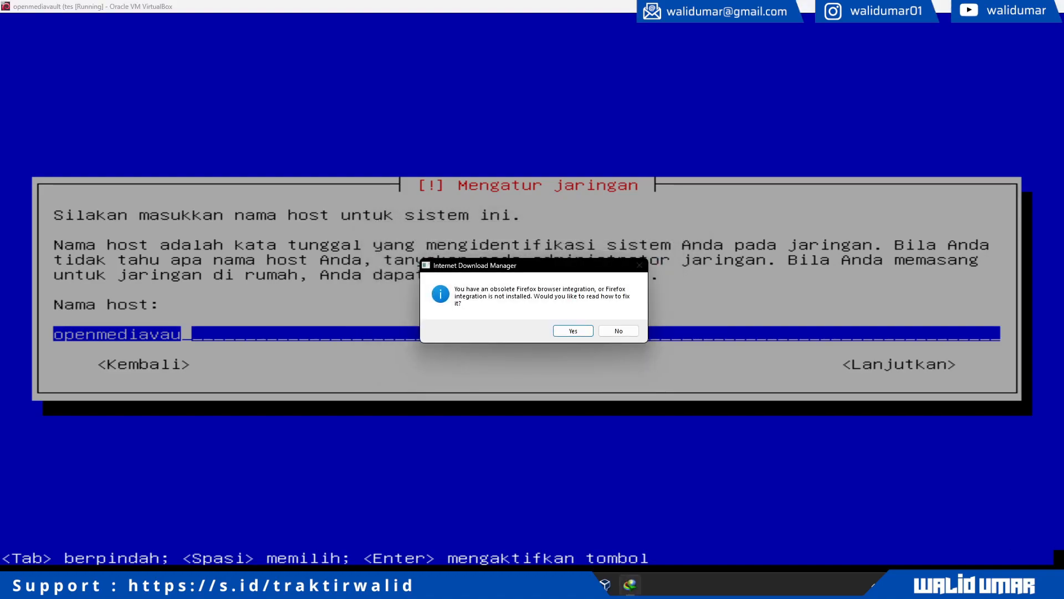
pyautogui.press('Escape')
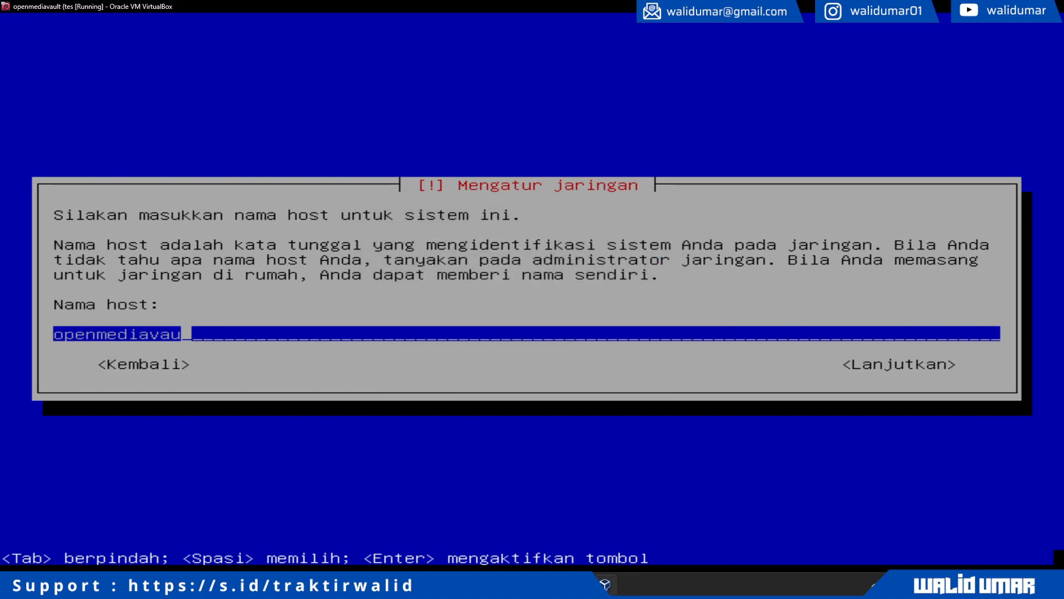
pyautogui.press('BackSpace')
pyautogui.press('BackSpace')
pyautogui.press('BackSpace')
pyautogui.press('BackSpace')
pyautogui.press('BackSpace')
pyautogui.press('BackSpace')
pyautogui.press('BackSpace')
pyautogui.press('BackSpace')
pyautogui.press('BackSpace')
pyautogui.press('BackSpace')
pyautogui.press('BackSpace')
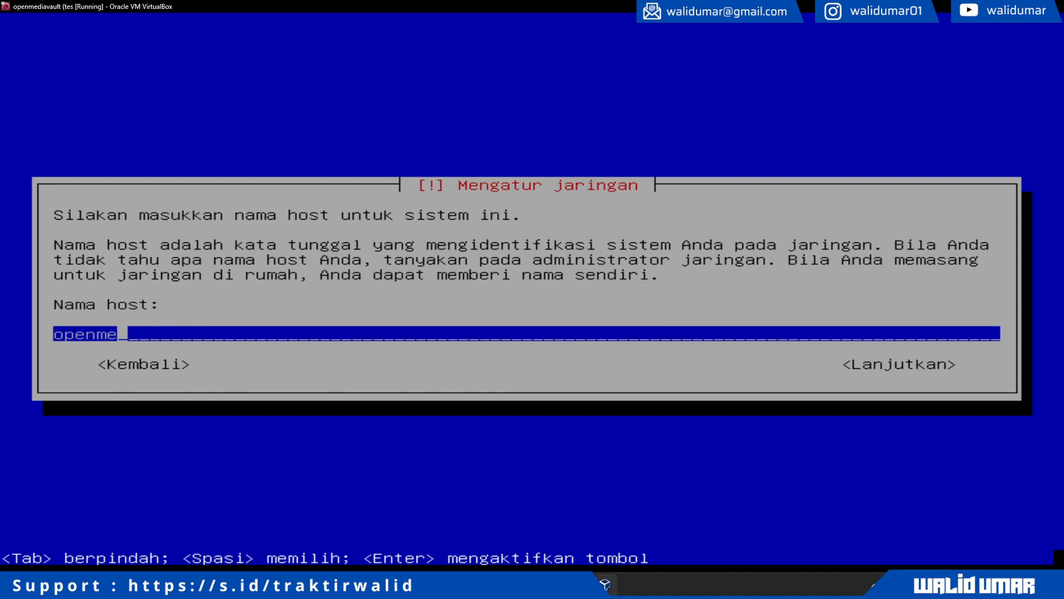
pyautogui.write('wal')
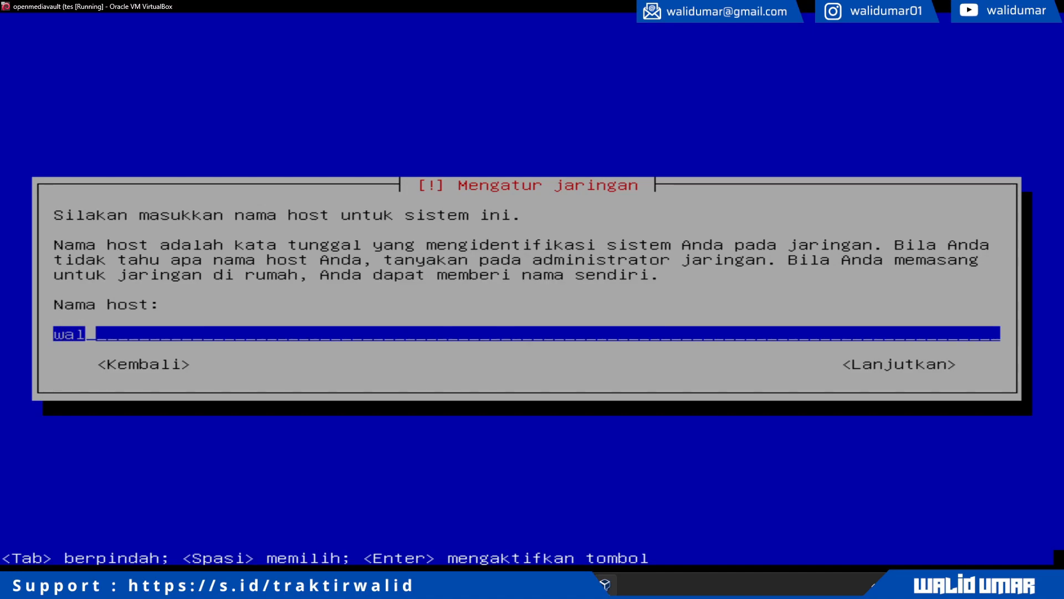
pyautogui.write('id-nas')
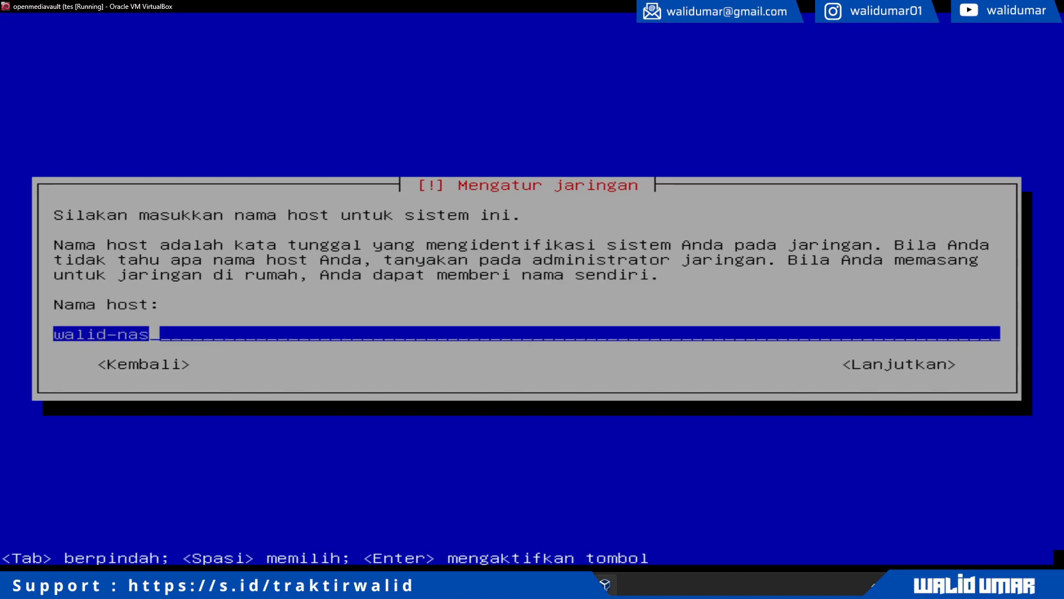
pyautogui.press('Return')
pyautogui.press('Return')
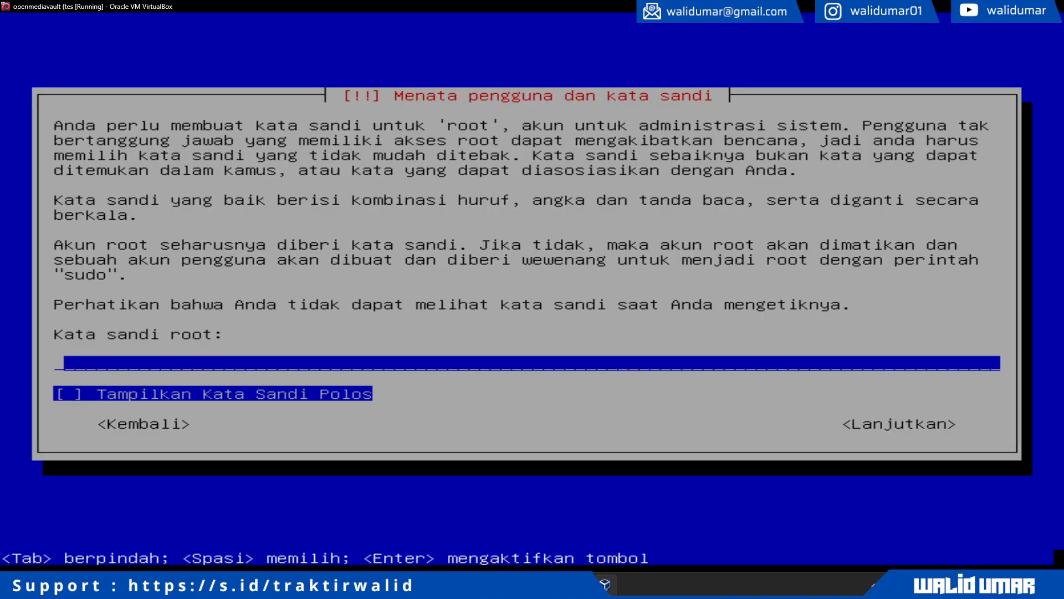
# - Enter and confirm the root password, then choose the WITA time zone
pyautogui.write('***')
pyautogui.press('Return')
pyautogui.write('***')
pyautogui.press('Return')
pyautogui.press('Down')
pyautogui.press('Return')
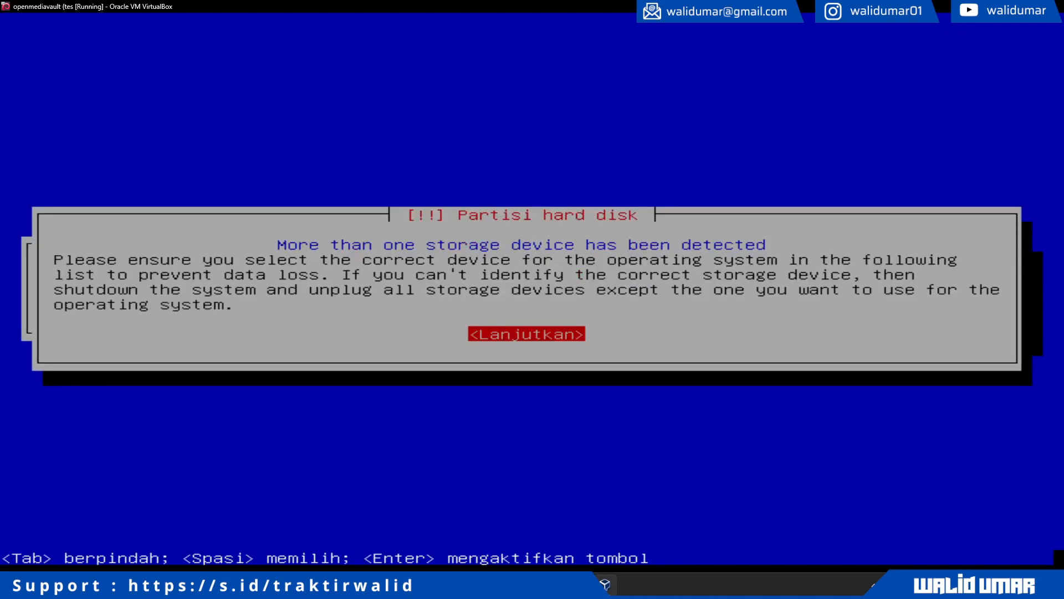
# - Acknowledge the multiple storage devices warning and install onto the 21.5 GB sda disk
pyautogui.press('Return')
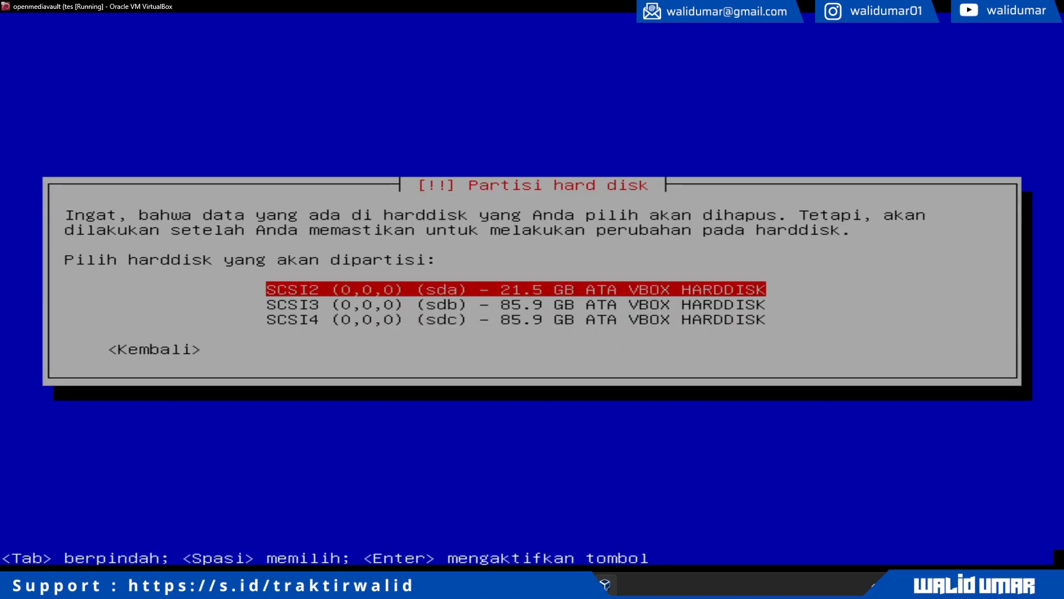
pyautogui.press('Down')
pyautogui.press('Down')
pyautogui.press('Up')
pyautogui.press('Up')
pyautogui.press('Down')
pyautogui.press('Down')
pyautogui.press('Up')
pyautogui.press('Up')
pyautogui.press('Down')
pyautogui.press('Down')
pyautogui.press('Up')
pyautogui.press('Up')
pyautogui.press('Return')
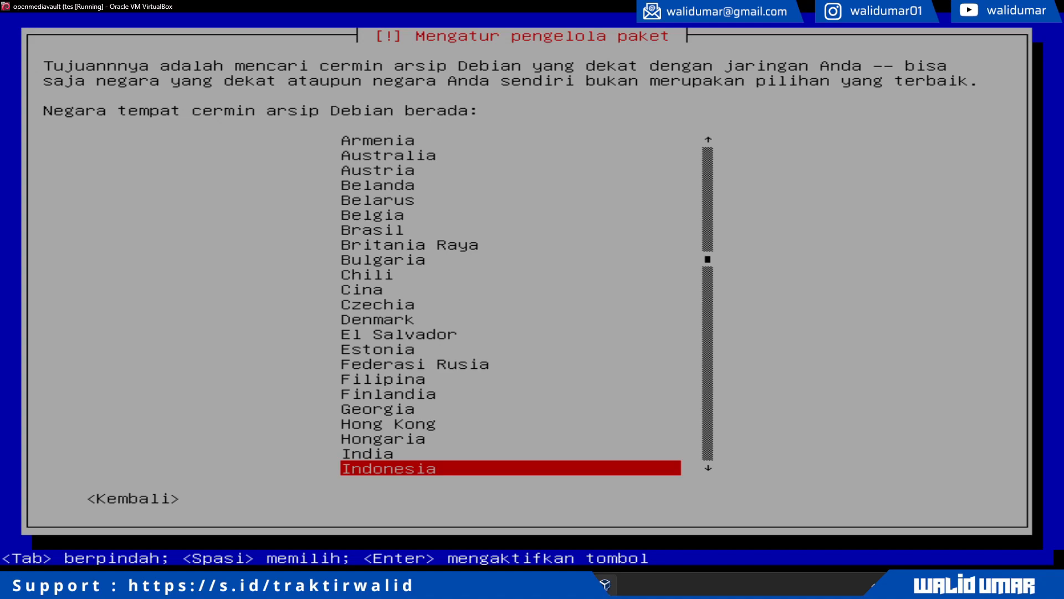
# - Pick Indonesia as the mirror country and deb.debian.org as the archive mirror
pyautogui.press('Return')
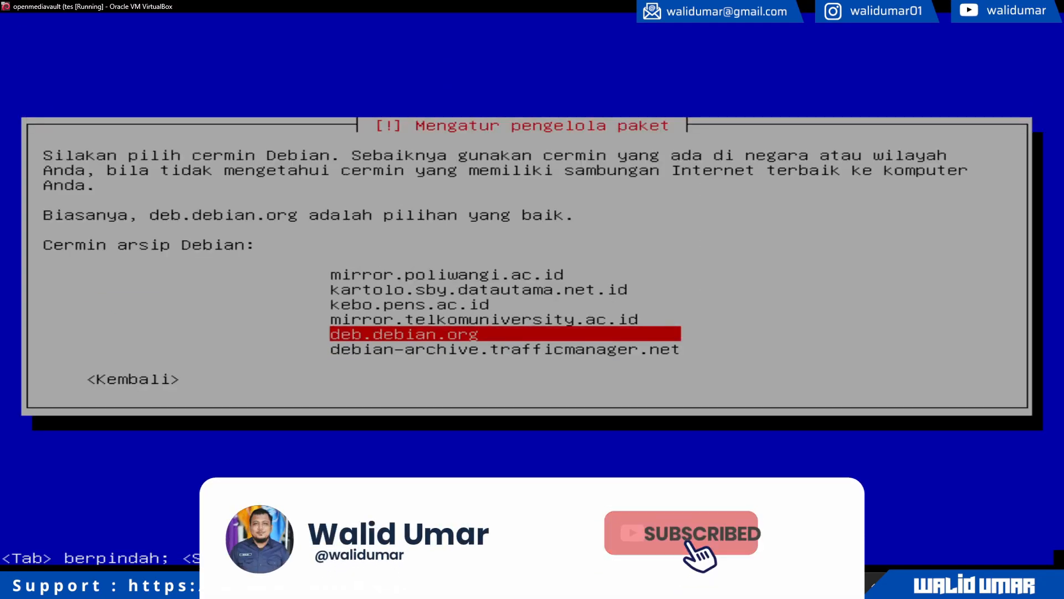
pyautogui.press('Return')
pyautogui.press('Return')
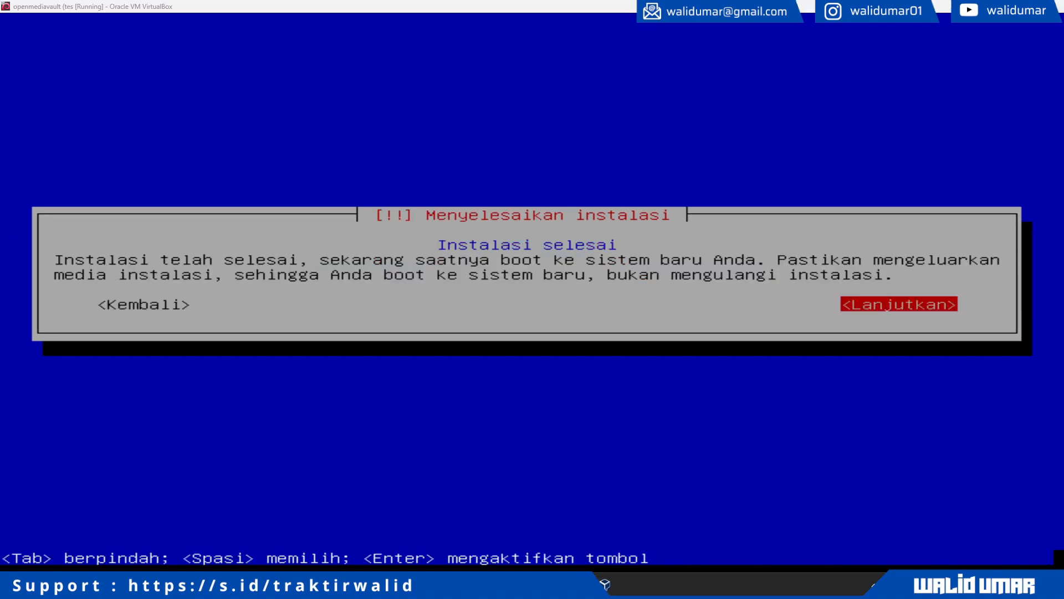
# - Confirm the Instalasi selesai dialog in the VM window to reboot
pyautogui.hotkey('alt', 'Tab')
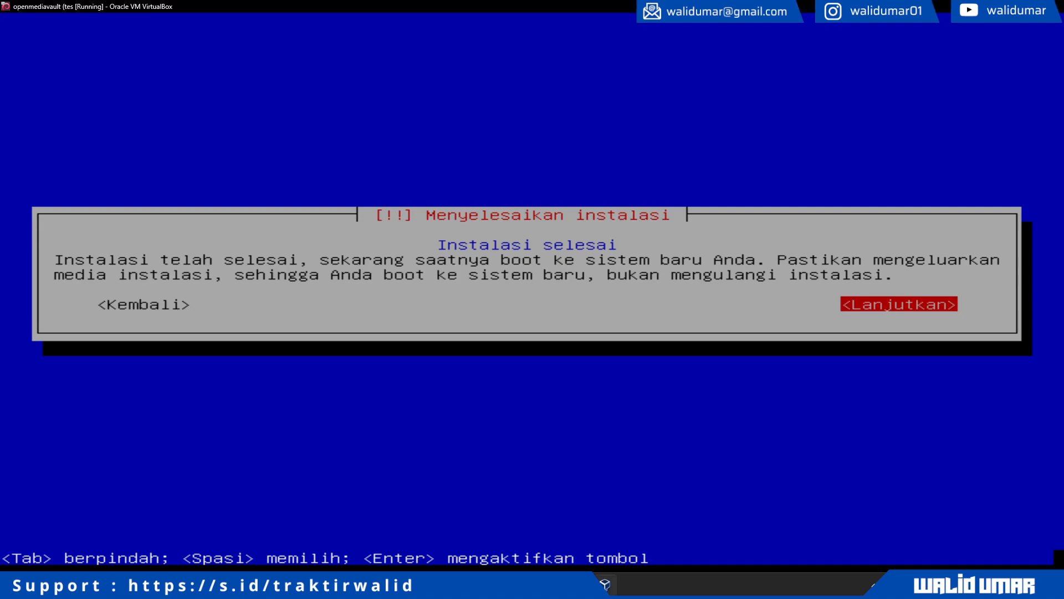
pyautogui.press('Return')
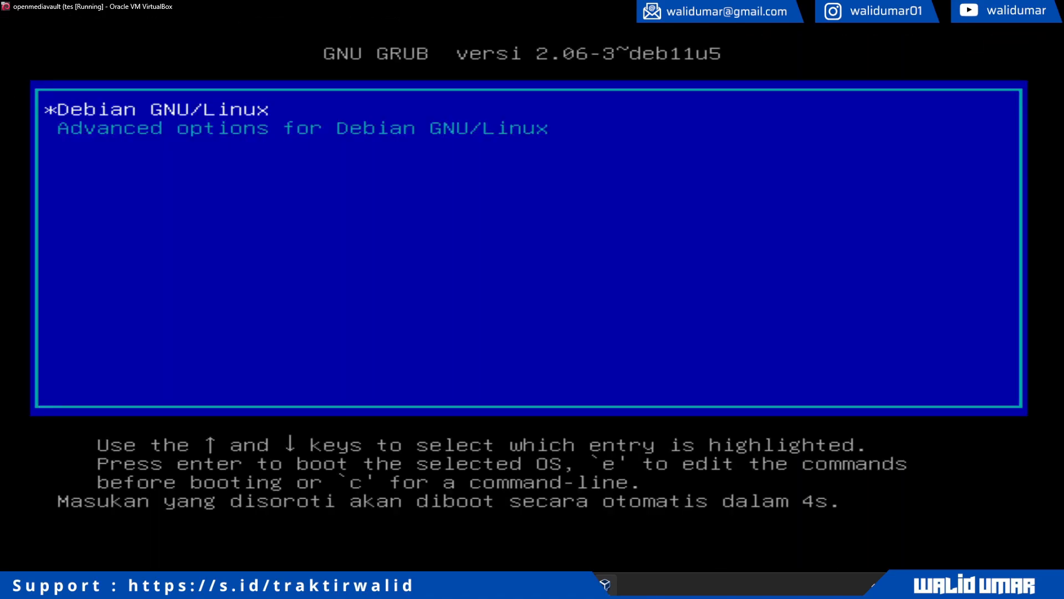
# - Boot the Debian GNU/Linux GRUB entry through to the login console
pyautogui.press('Return')
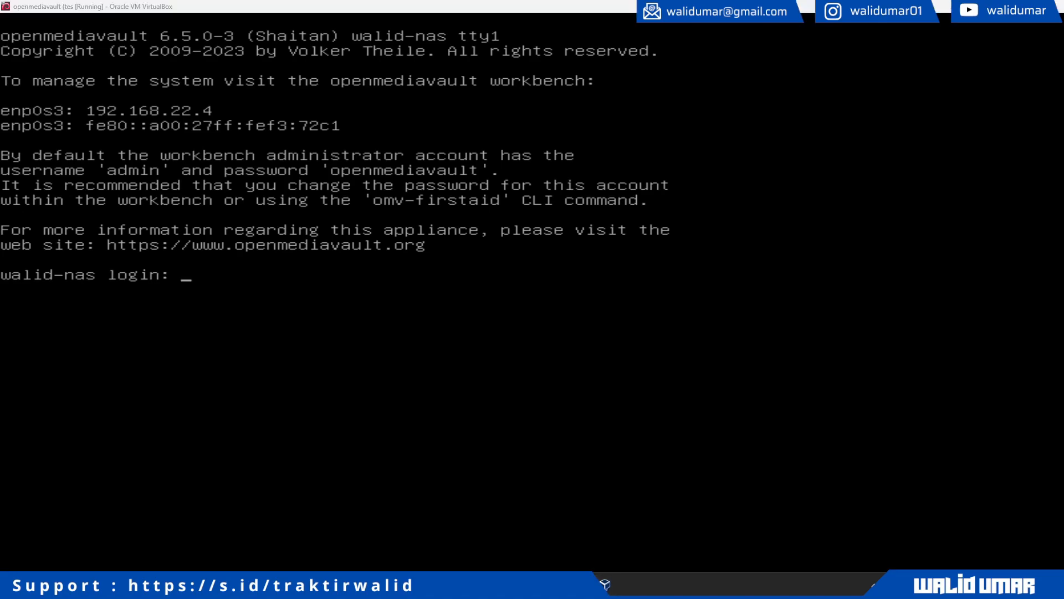
# - Open the Workbench at 192.168.22.4 in a browser window beside the console
pyautogui.moveTo(1063, 111); pyautogui.dragTo(692, 144)
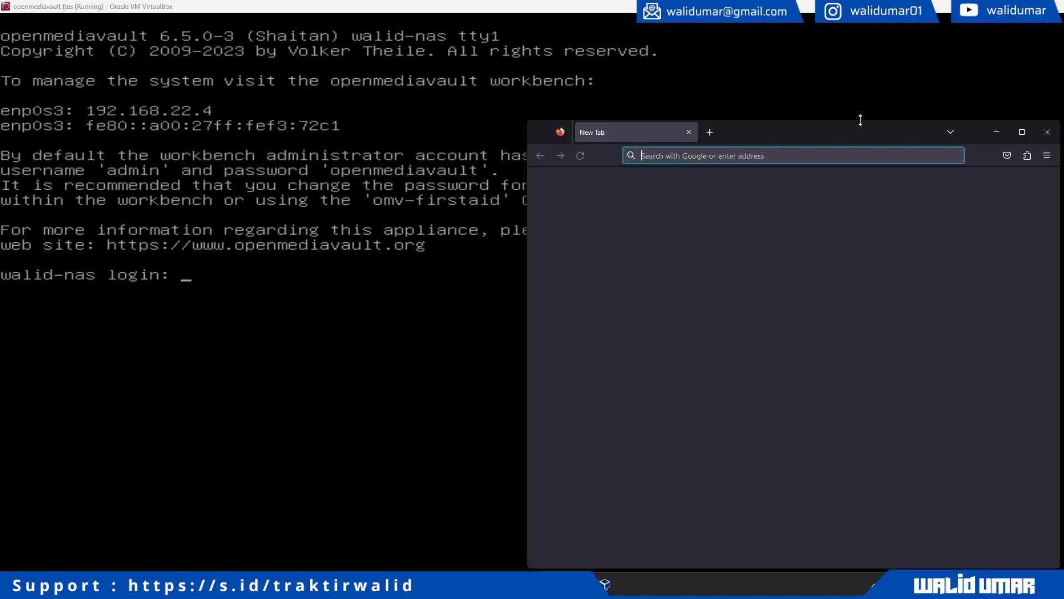
pyautogui.moveTo(795, 135); pyautogui.dragTo(737, 108)
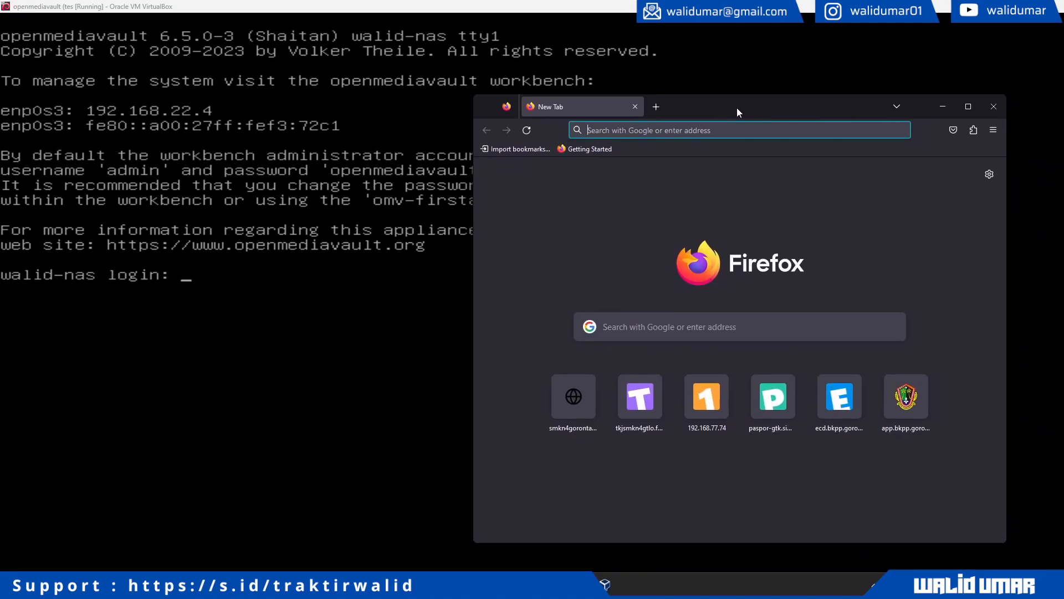
pyautogui.write('192.168.22.4')
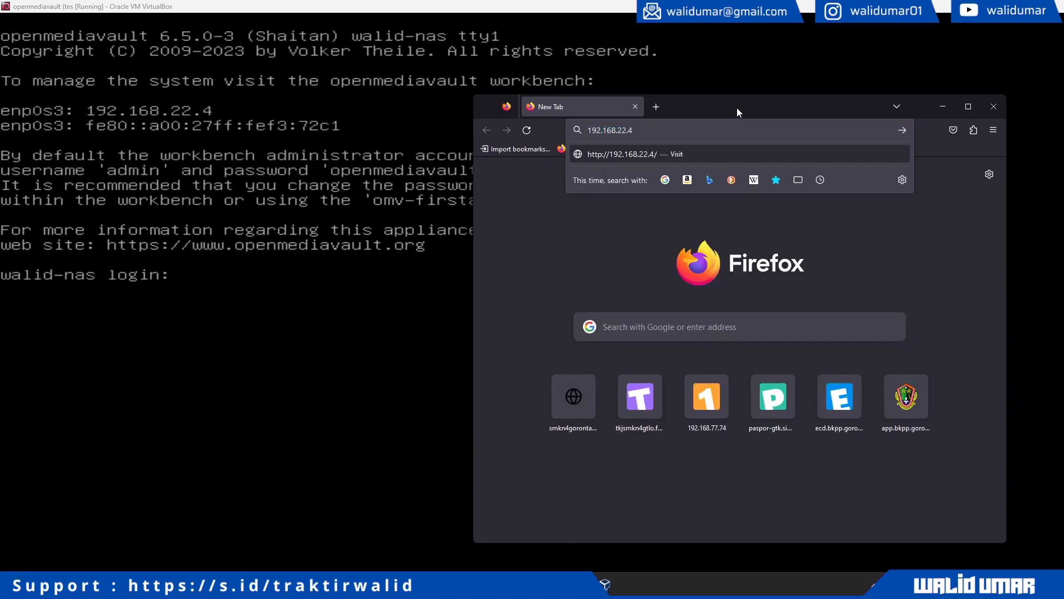
pyautogui.press('Return')
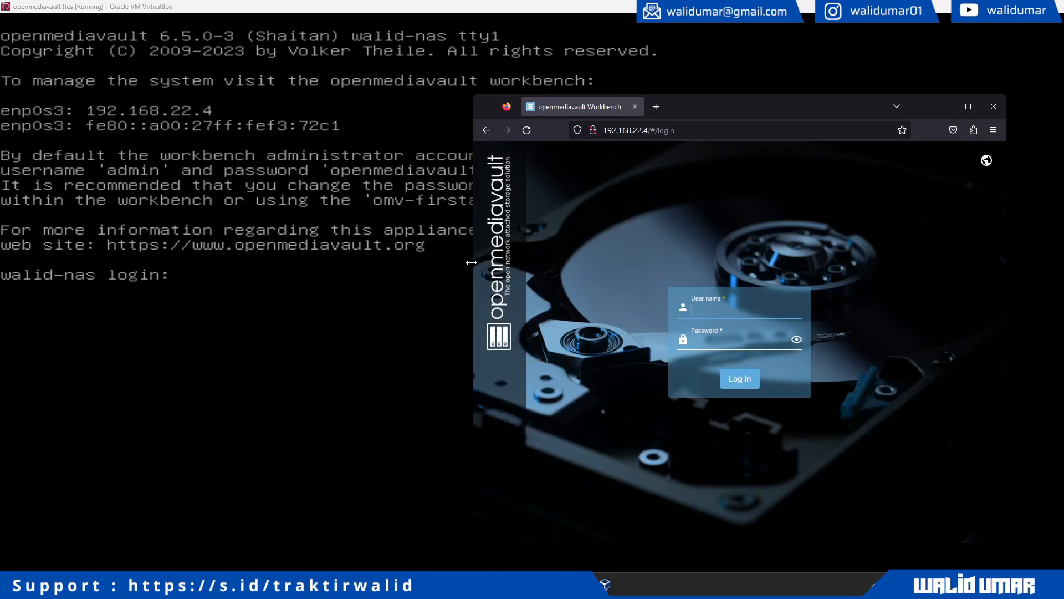
pyautogui.moveTo(472, 261); pyautogui.dragTo(235, 261)
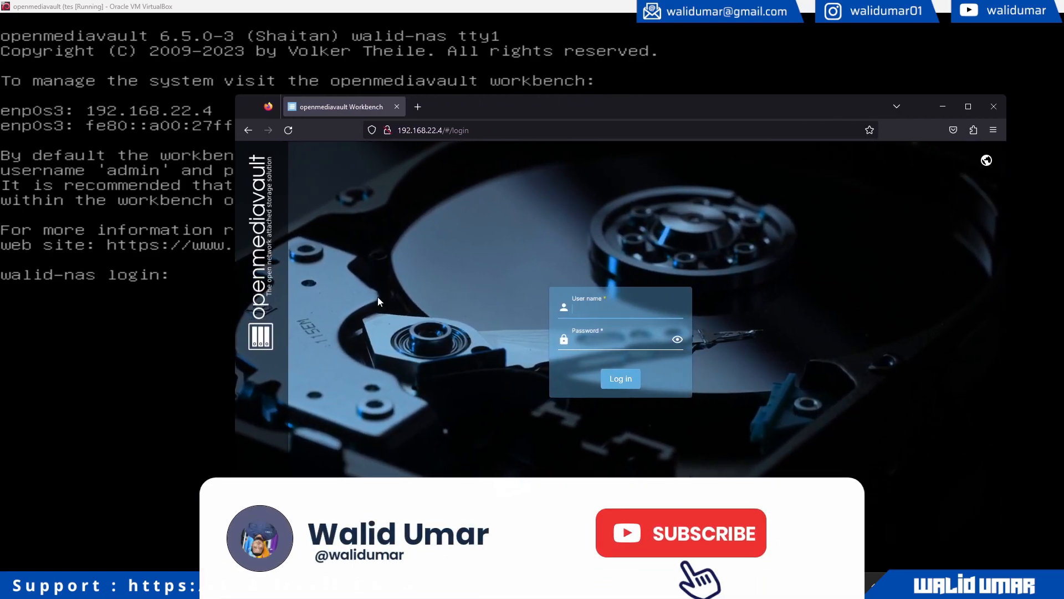
# - Log in as admin with the default password and go to the Change Password page
pyautogui.write('admin')
pyautogui.press('Tab')
pyautogui.write('open')
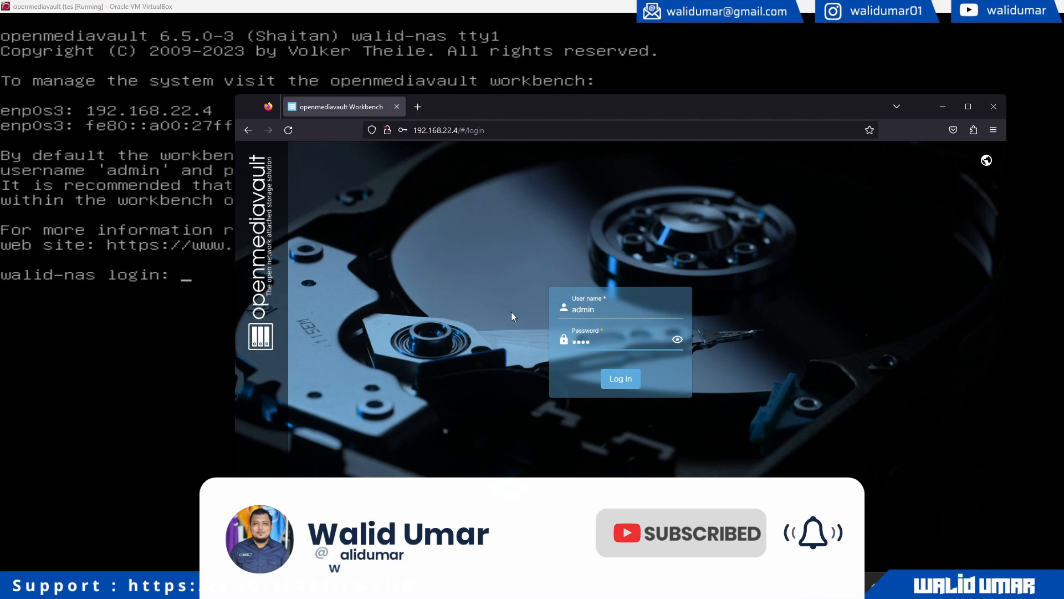
pyautogui.write('mediavault')
pyautogui.press('Return')
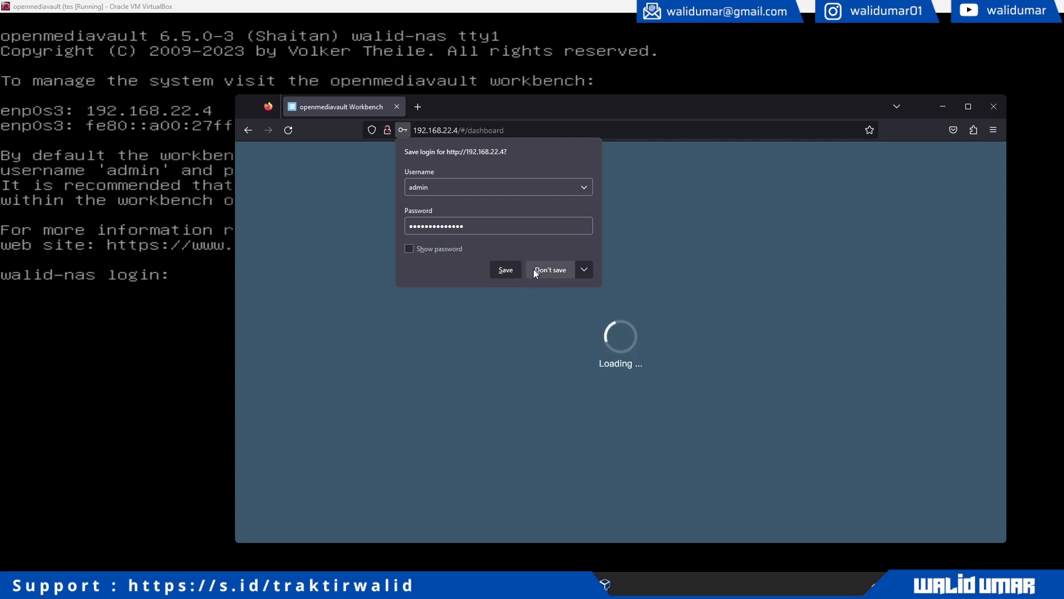
pyautogui.click(543, 268)
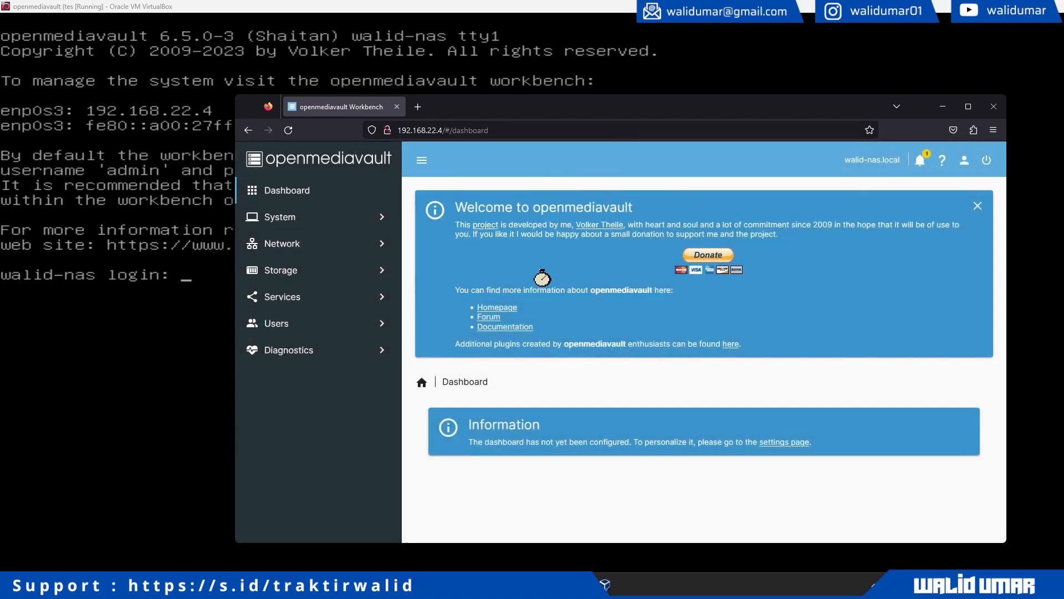
pyautogui.doubleClick(550, 113)
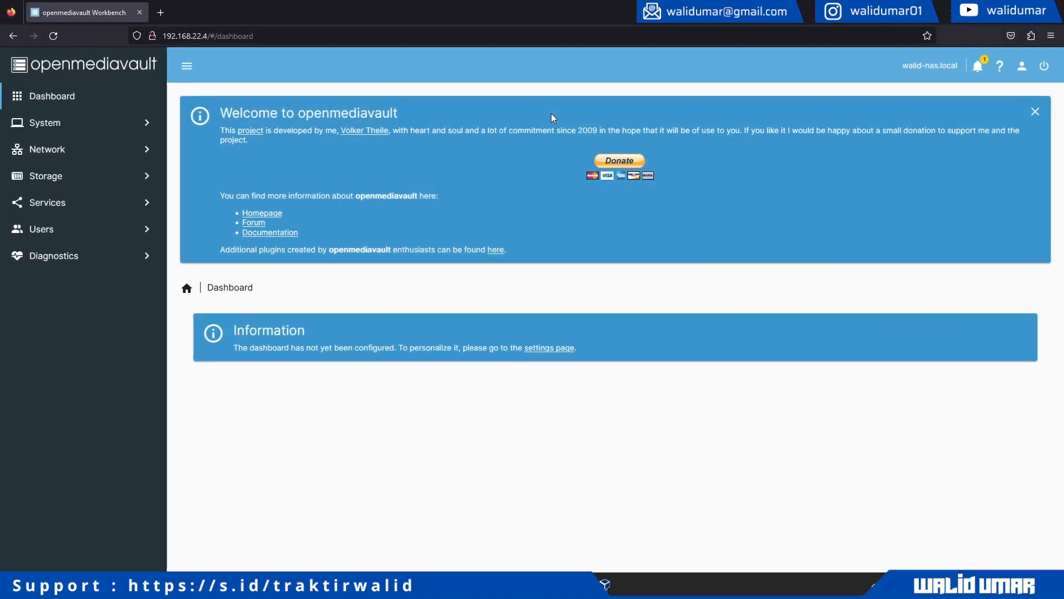
pyautogui.click(1023, 69)
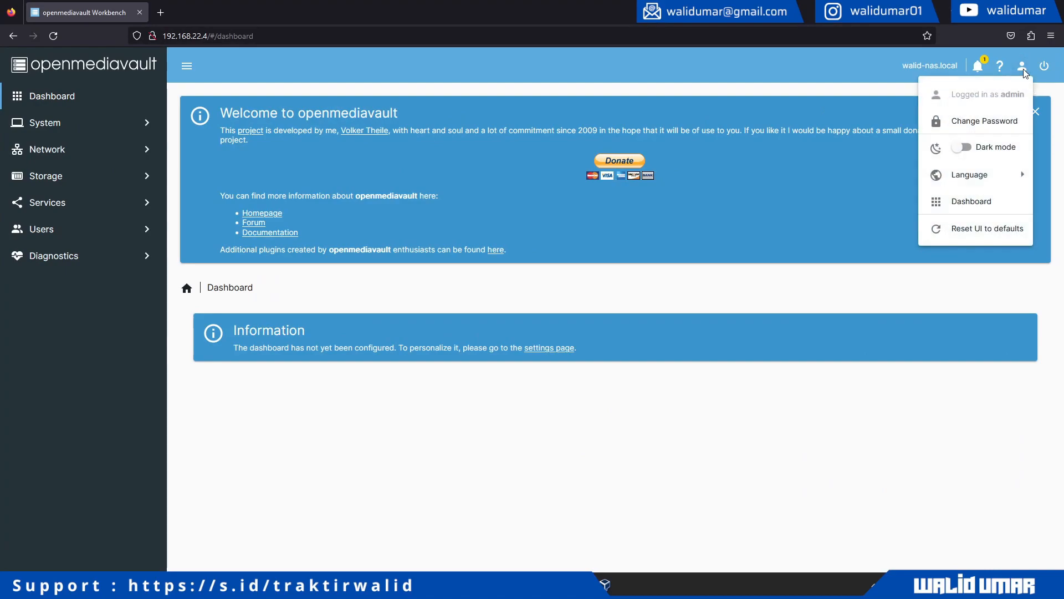
pyautogui.click(987, 128)
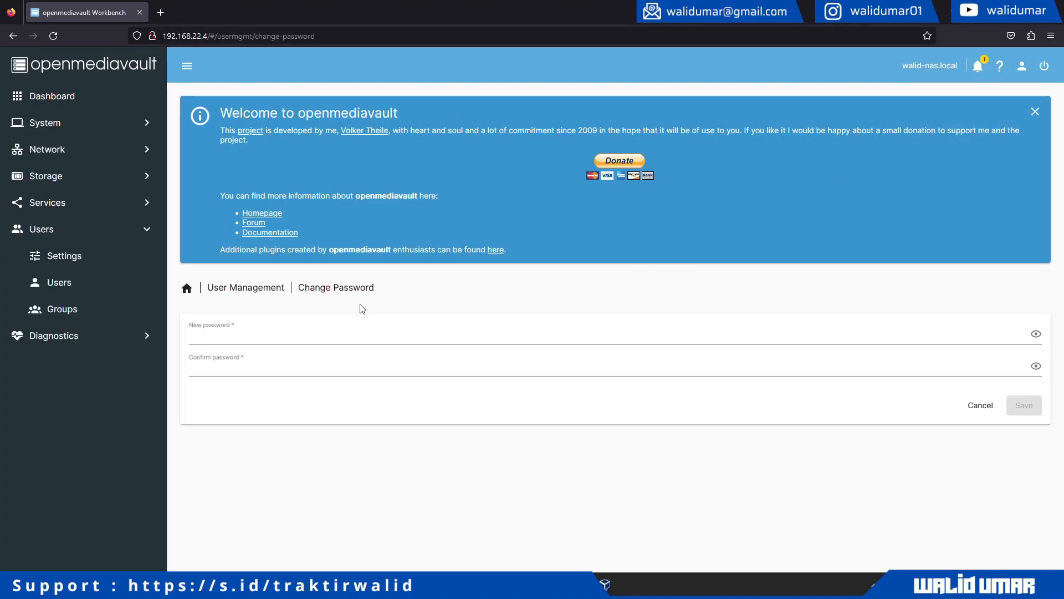
# - Enter and confirm the new admin password, save it, and decline the browser's save prompt
pyautogui.click(295, 336)
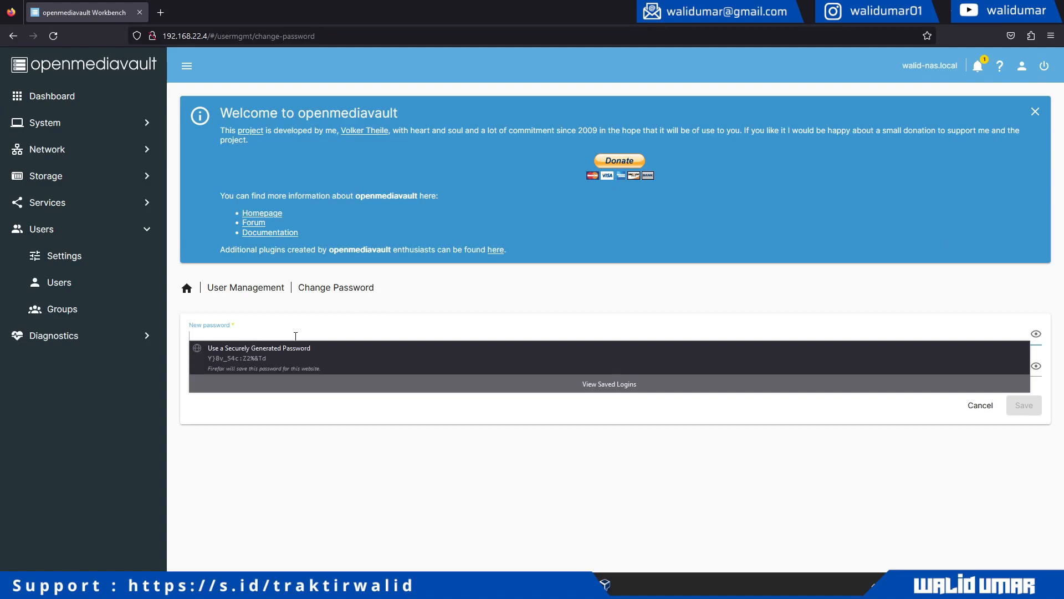
pyautogui.write('•••••••')
pyautogui.hotkey('ctrl', 'a')
pyautogui.write('••••••••••')
pyautogui.press('Tab')
pyautogui.write('••••••••••')
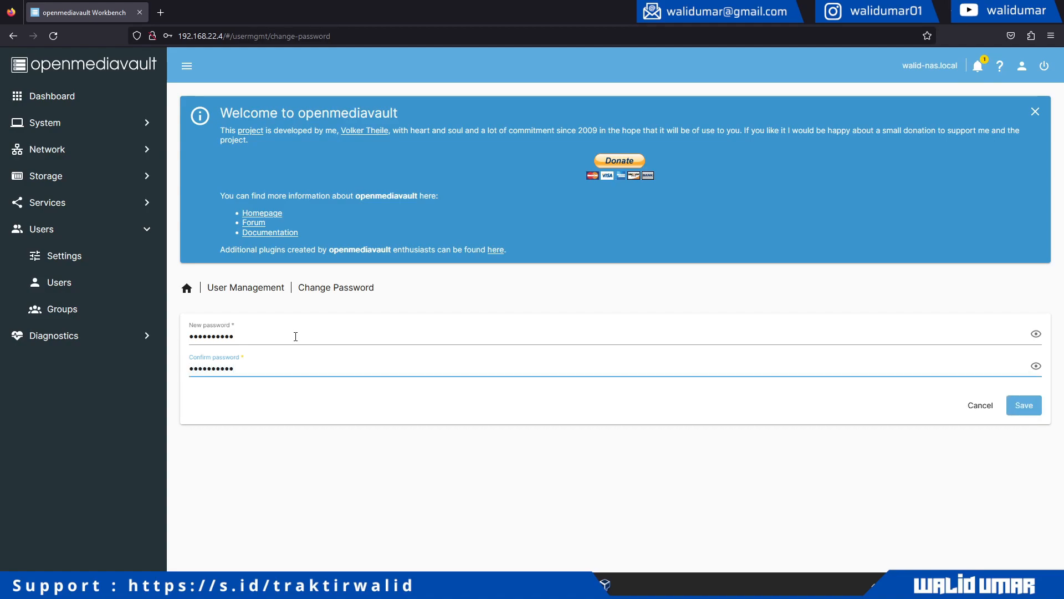
pyautogui.click(1022, 405)
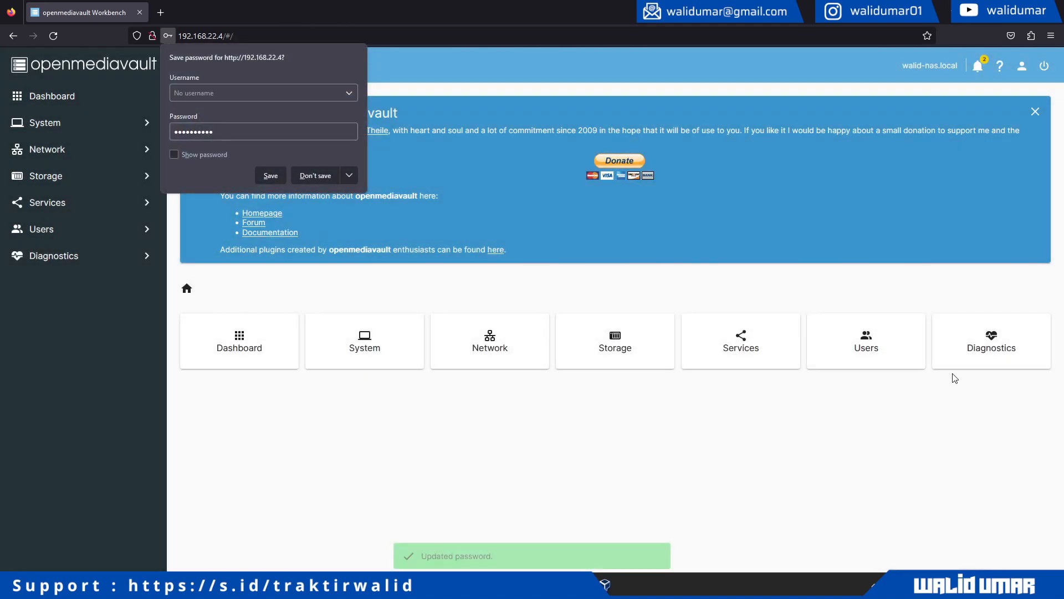
pyautogui.click(315, 176)
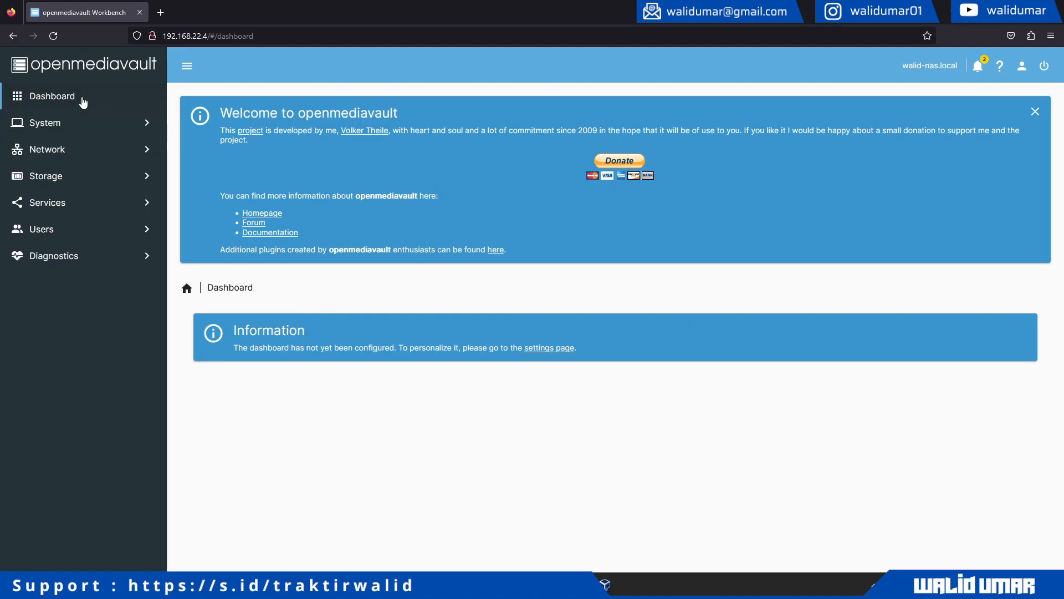
# - Review the list of available package updates from the notifications panel
pyautogui.click(78, 122)
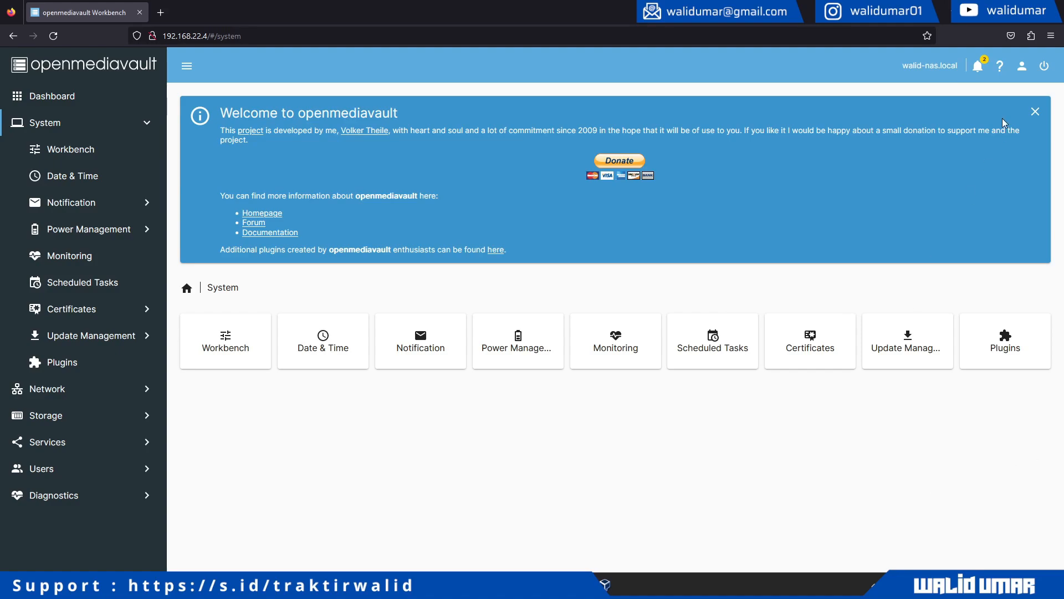
pyautogui.click(980, 67)
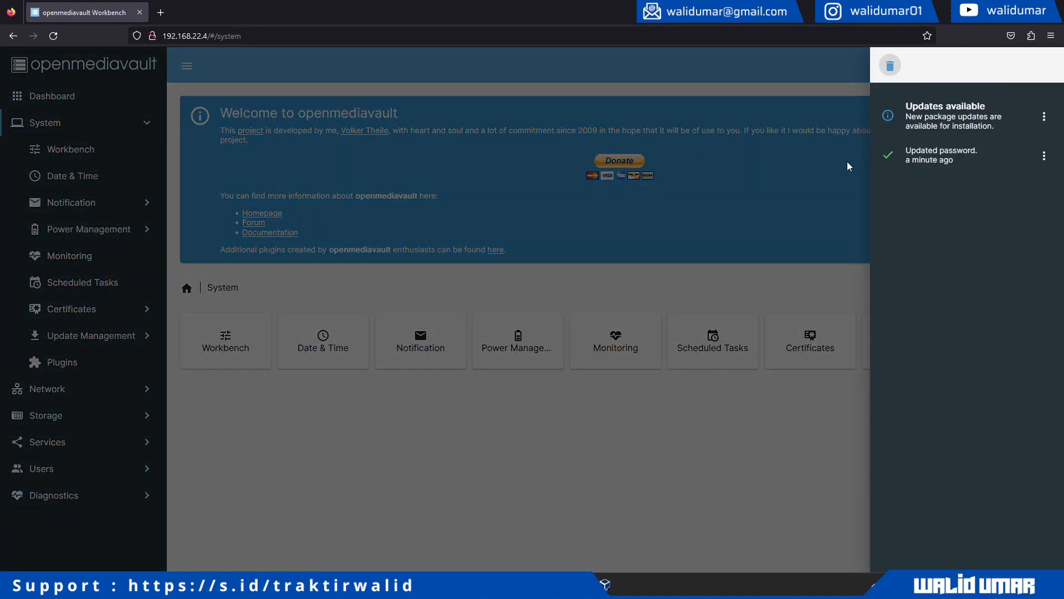
pyautogui.click(911, 131)
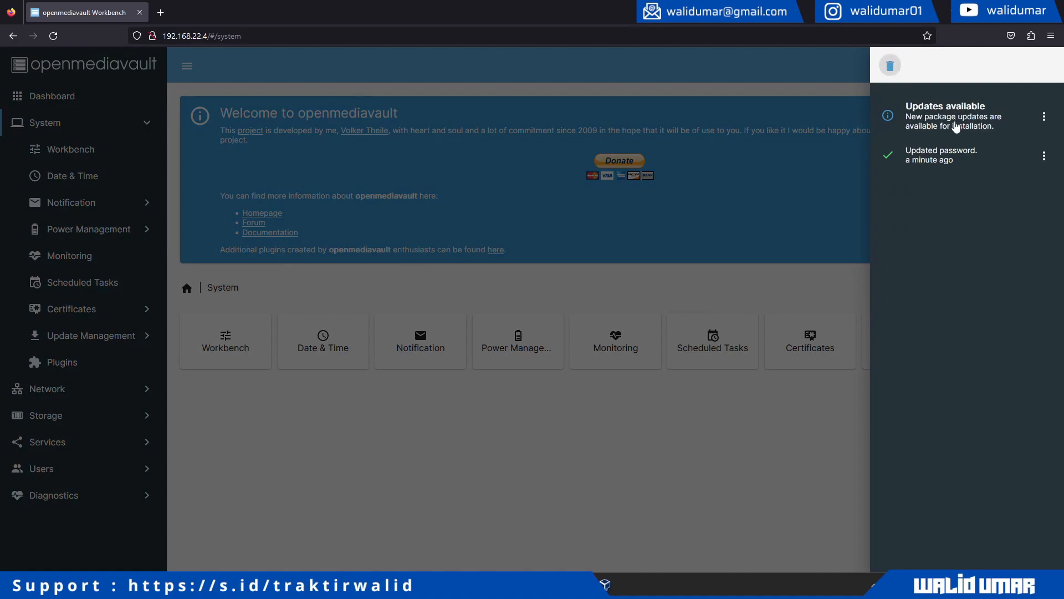
pyautogui.click(956, 119)
pyautogui.scroll(-8, 290, 337)
pyautogui.scroll(-4, 229, 338)
pyautogui.scroll(12, 554, 371)
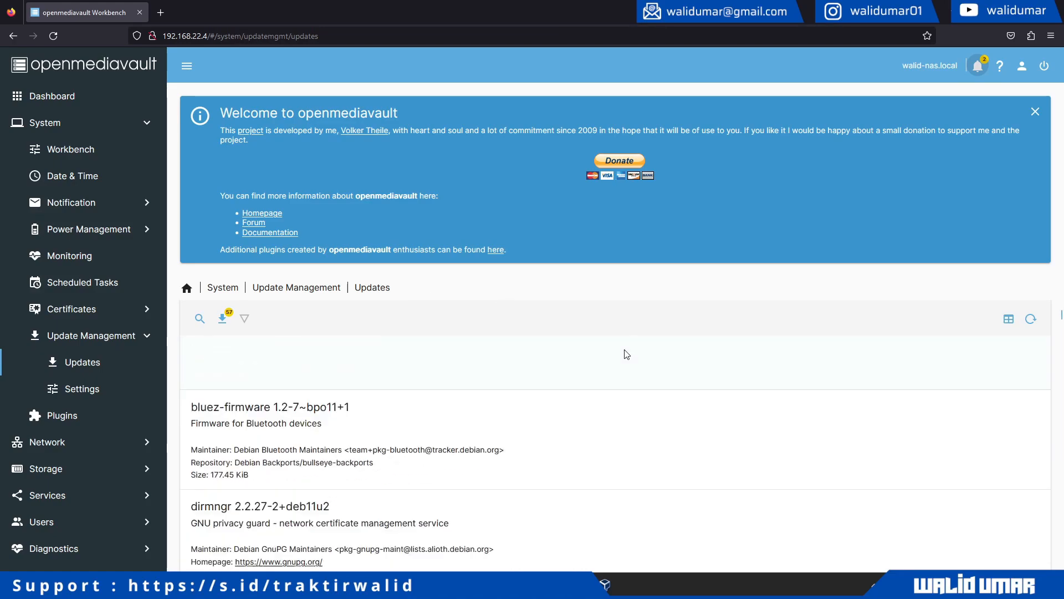
# - Turn on dark mode and return to the System overview
pyautogui.click(1021, 66)
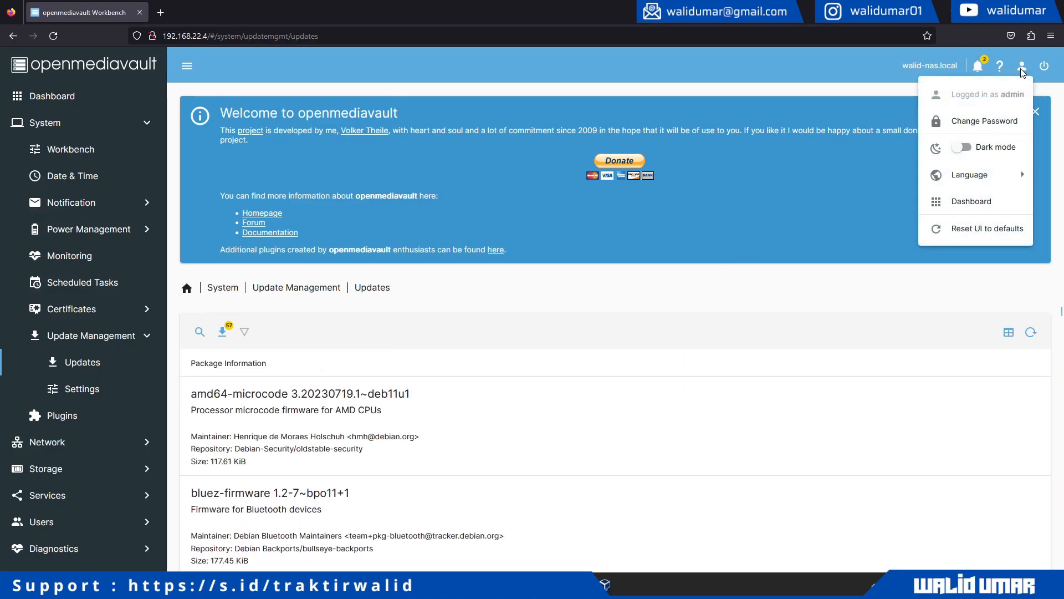
pyautogui.click(936, 150)
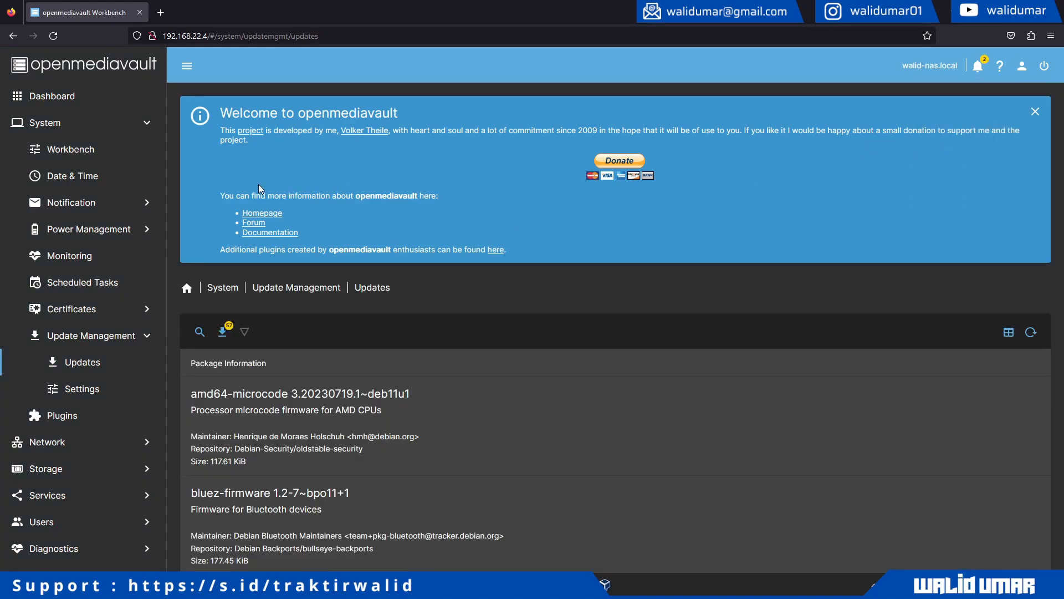
pyautogui.click(88, 125)
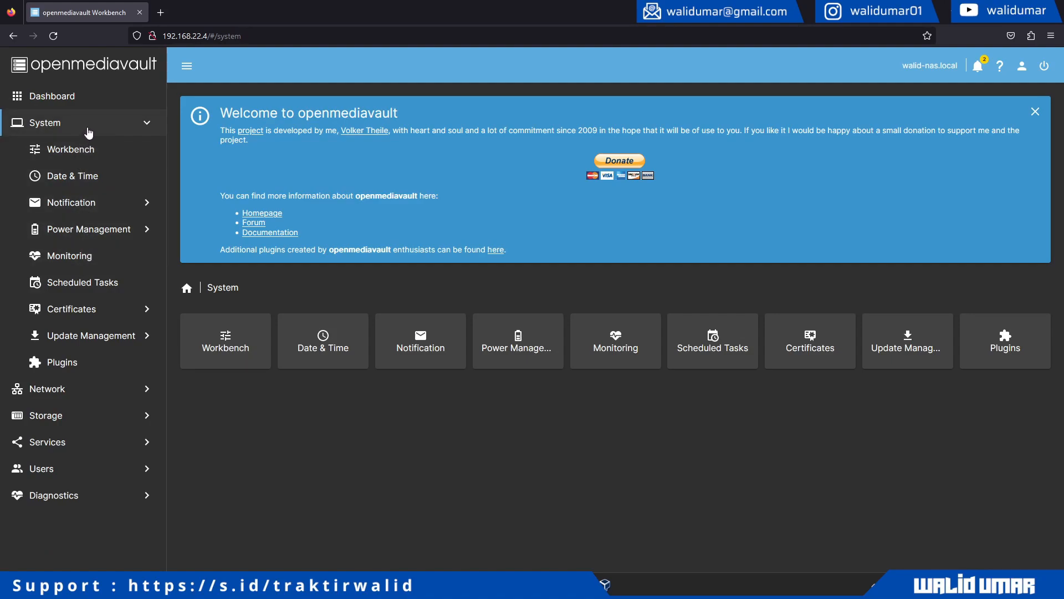
# - List the installed disks under Storage and select /dev/sdb and /dev/sdc
pyautogui.click(88, 128)
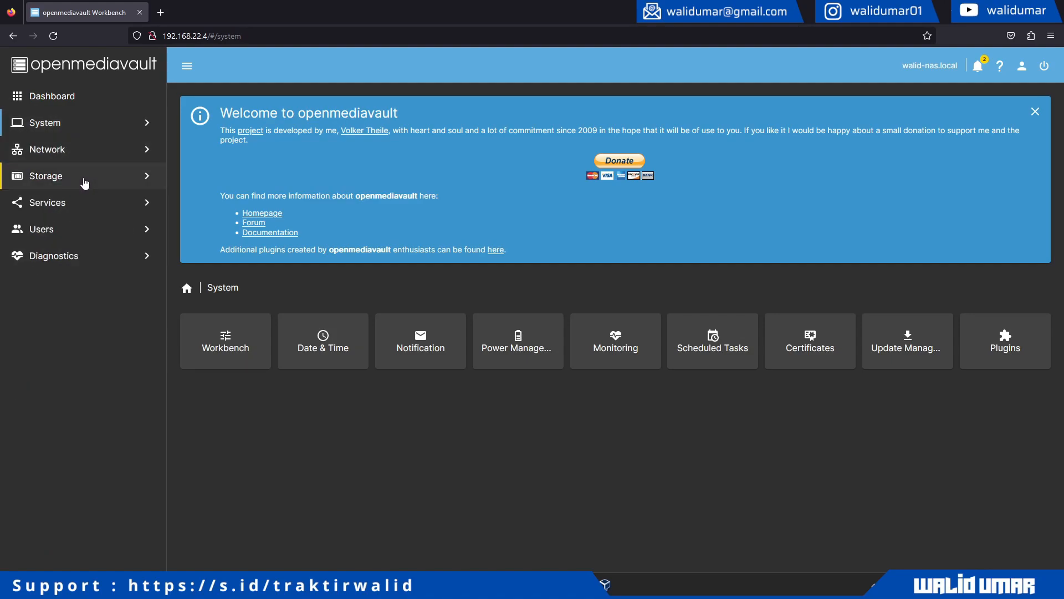
pyautogui.click(85, 177)
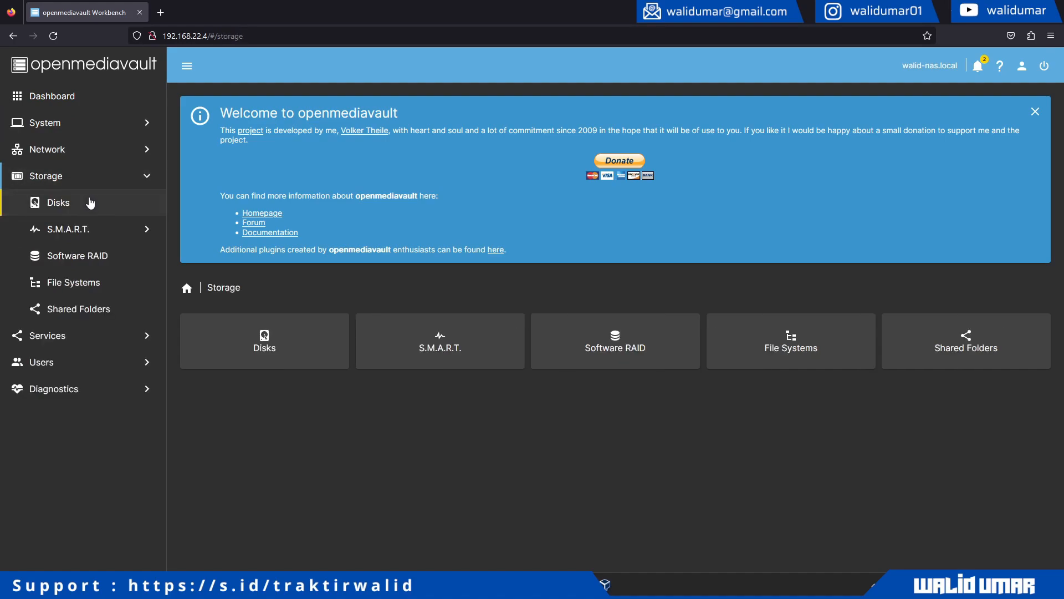
pyautogui.click(90, 203)
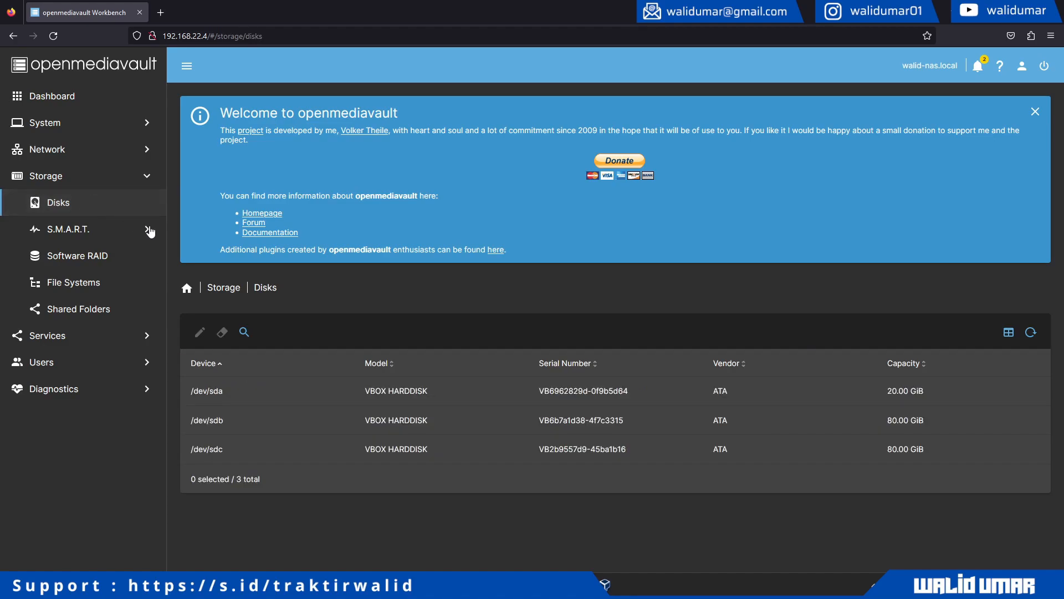
pyautogui.click(274, 422)
pyautogui.click(290, 458)
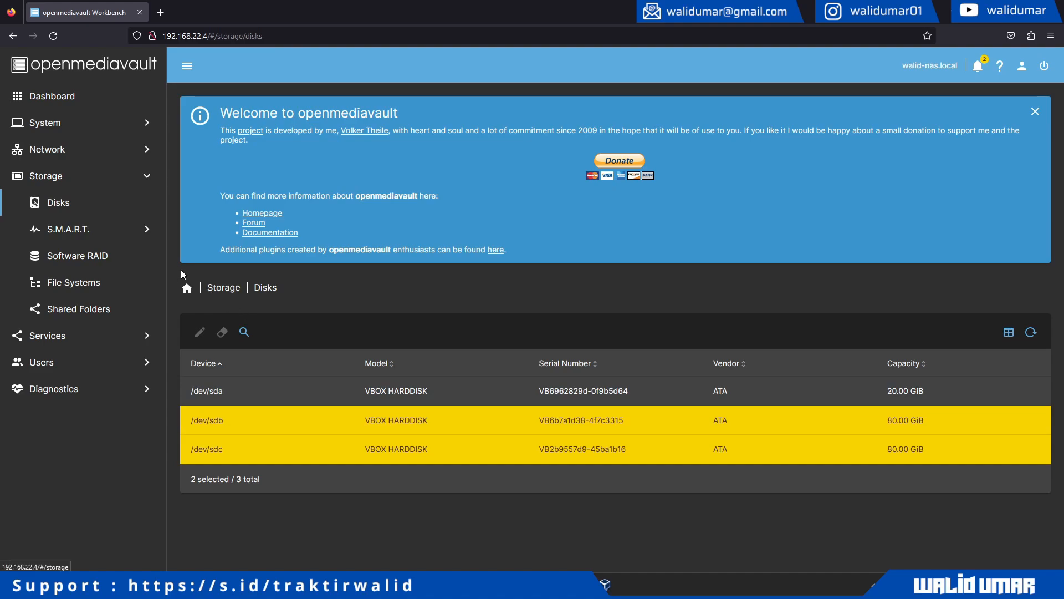
# - Review S.M.A.R.T. settings and devices, then show the S.M.A.R.T. details for /dev/sda
pyautogui.click(126, 238)
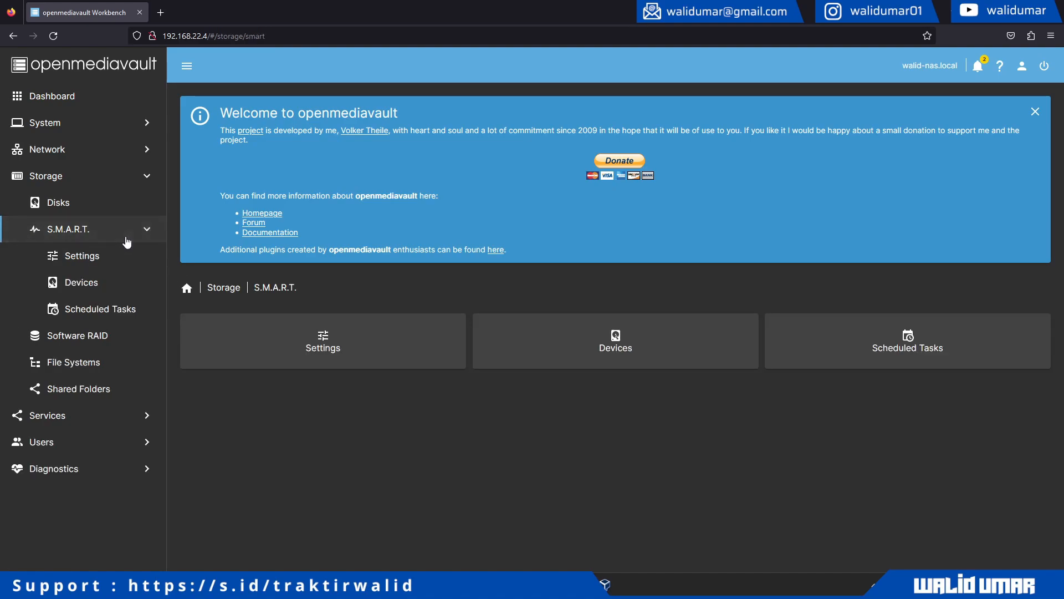
pyautogui.click(110, 267)
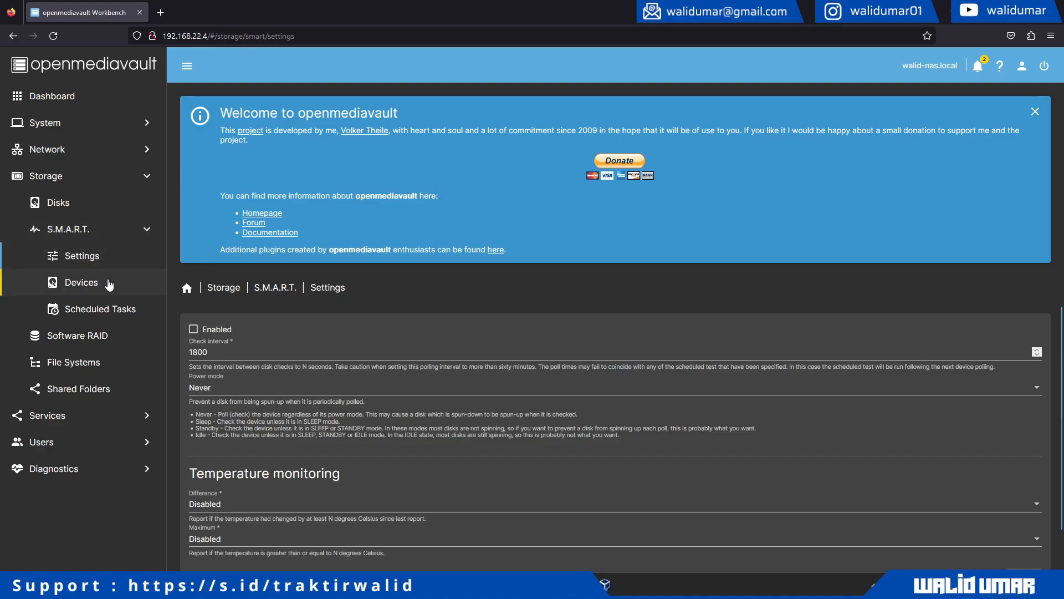
pyautogui.click(110, 283)
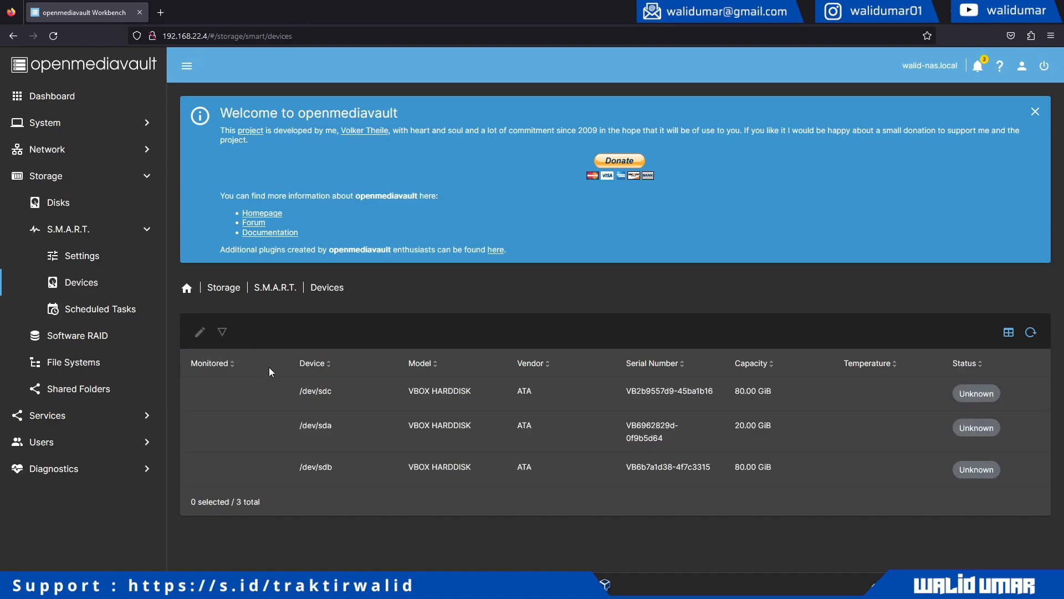
pyautogui.click(349, 430)
pyautogui.click(364, 460)
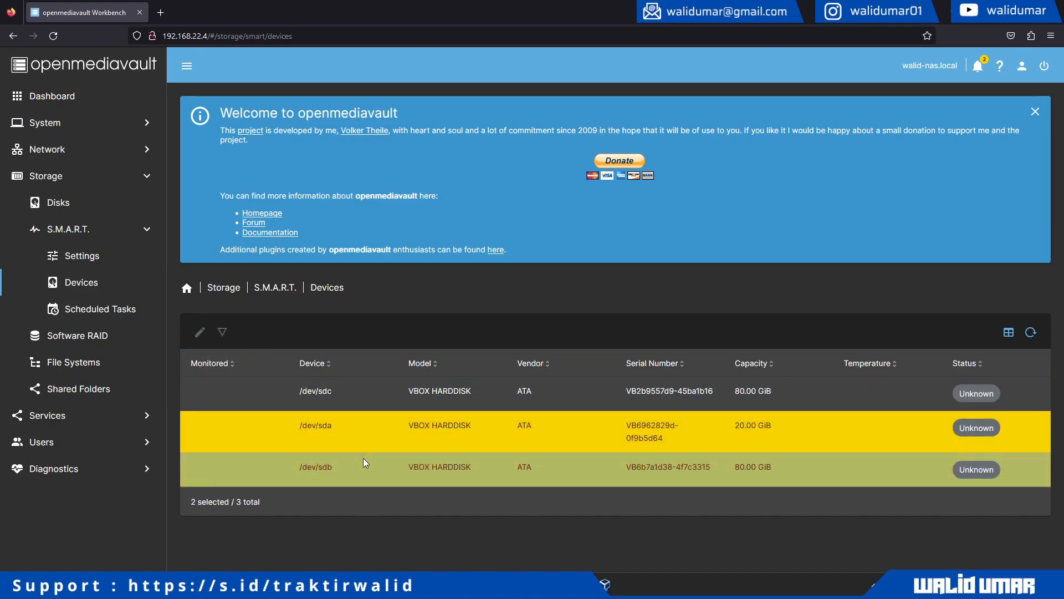
pyautogui.click(327, 434)
pyautogui.click(222, 333)
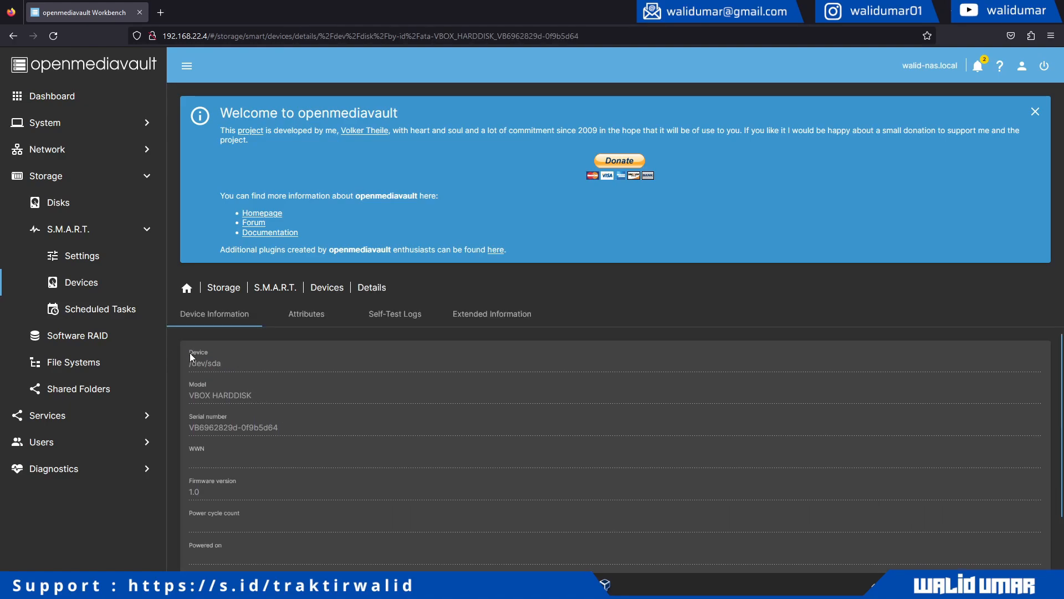
# - Browse Software RAID, File Systems, Shared Folders and Services, ending on the empty Software RAID page
pyautogui.click(97, 338)
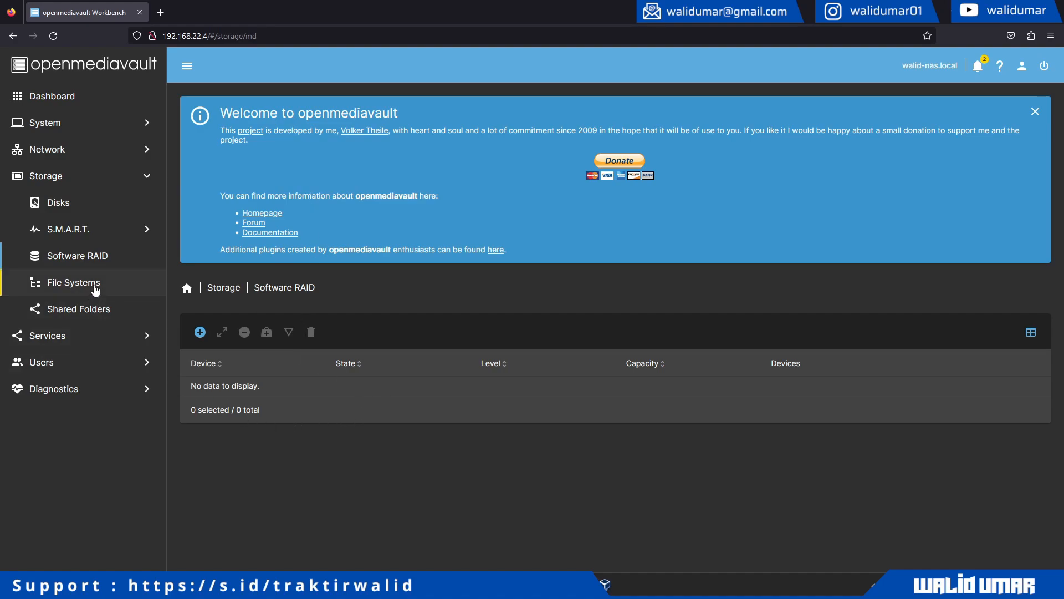
pyautogui.click(29, 283)
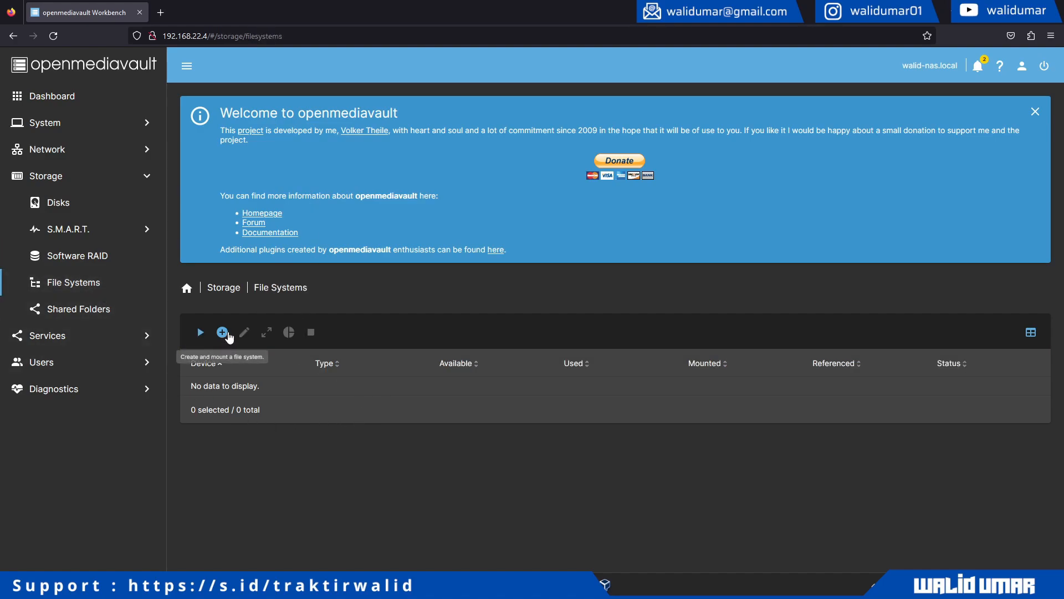
pyautogui.click(96, 317)
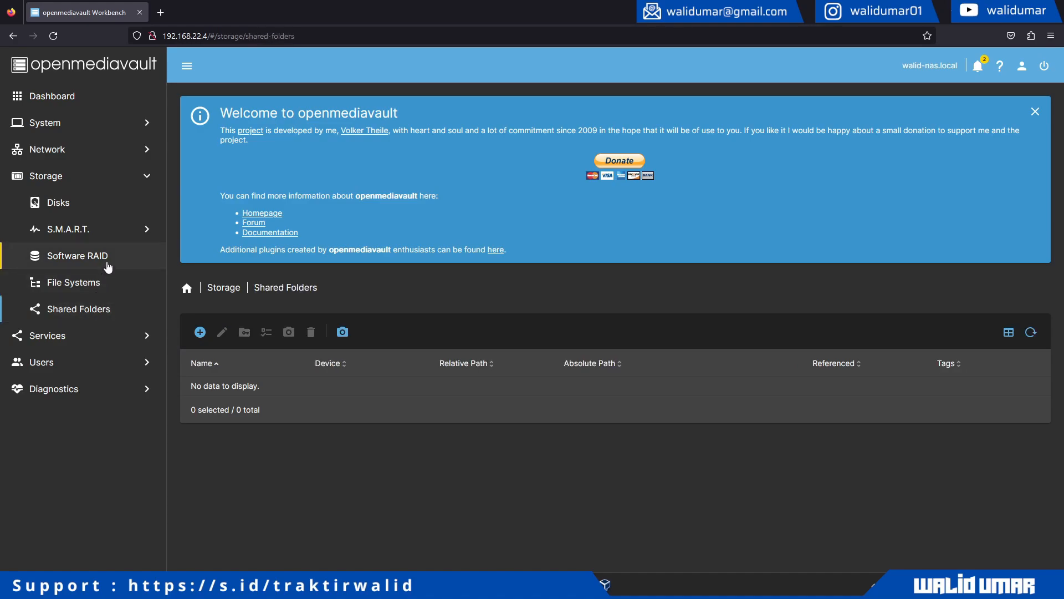
pyautogui.click(106, 336)
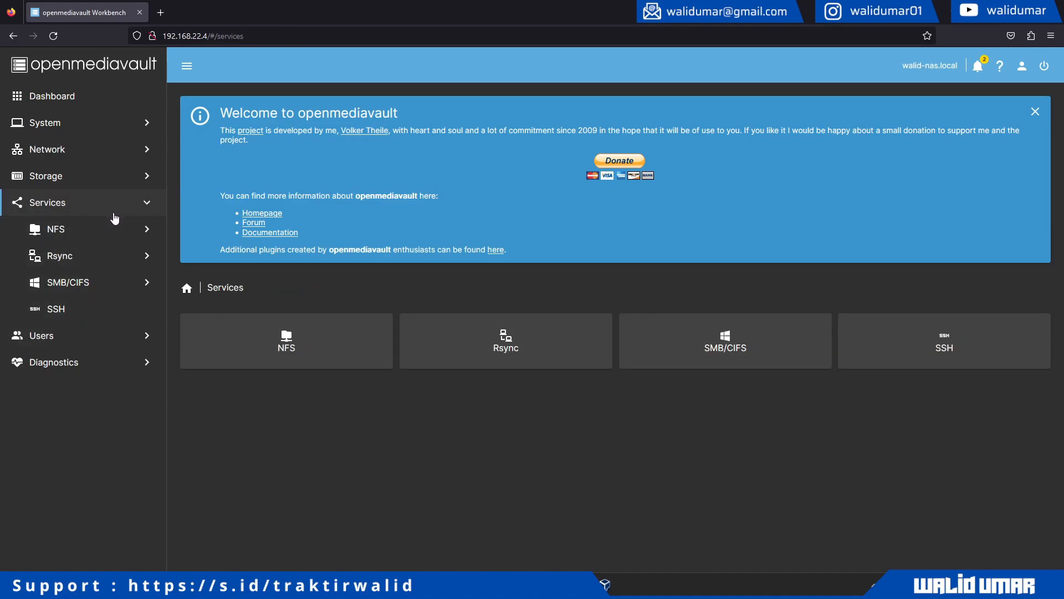
pyautogui.click(125, 176)
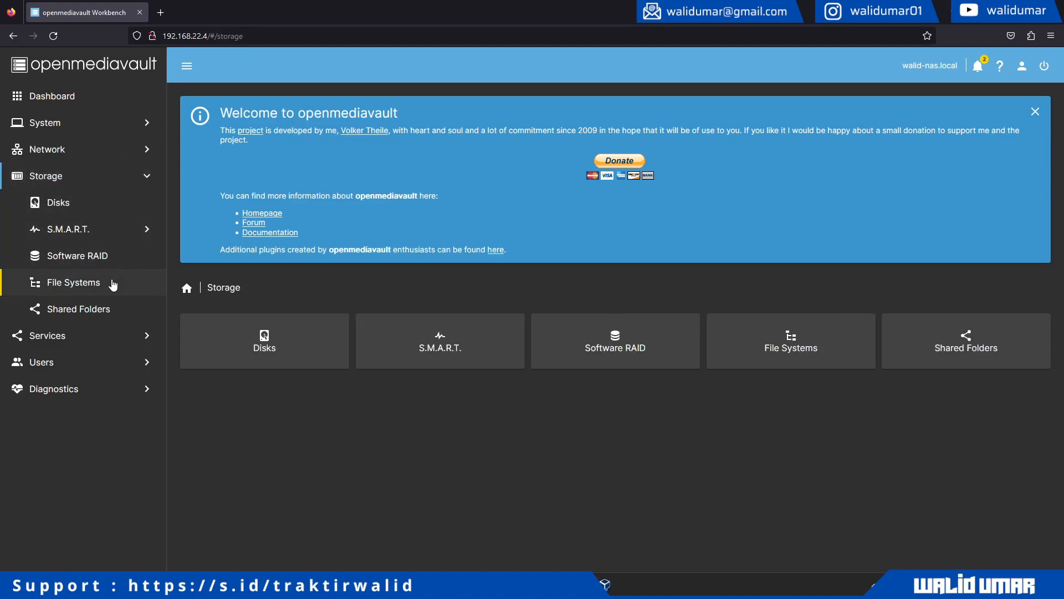
pyautogui.click(111, 256)
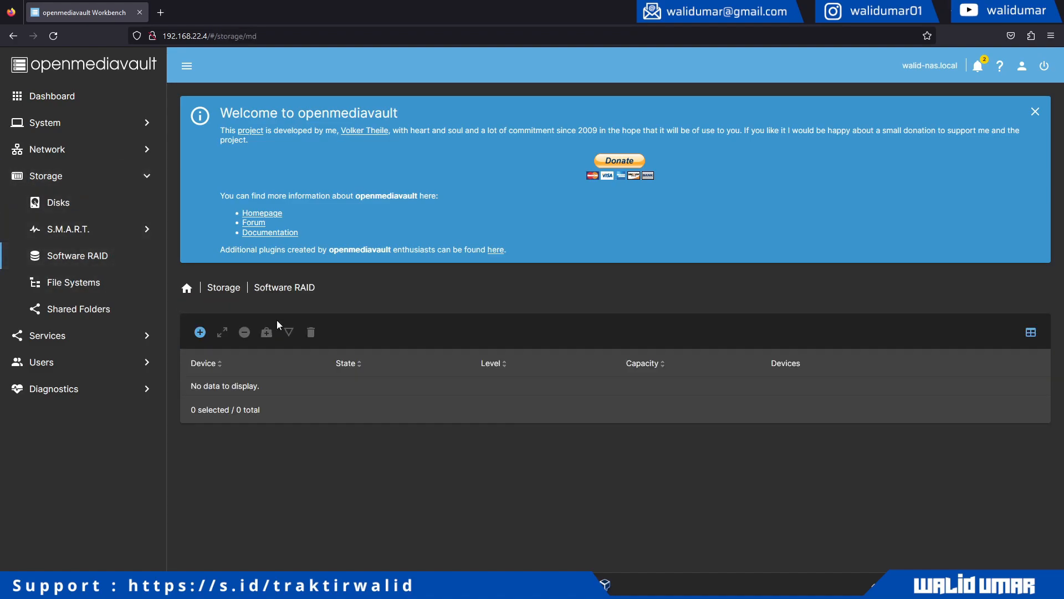
# - Start a new software RAID and add the sdb and sdc disks to it
pyautogui.click(200, 333)
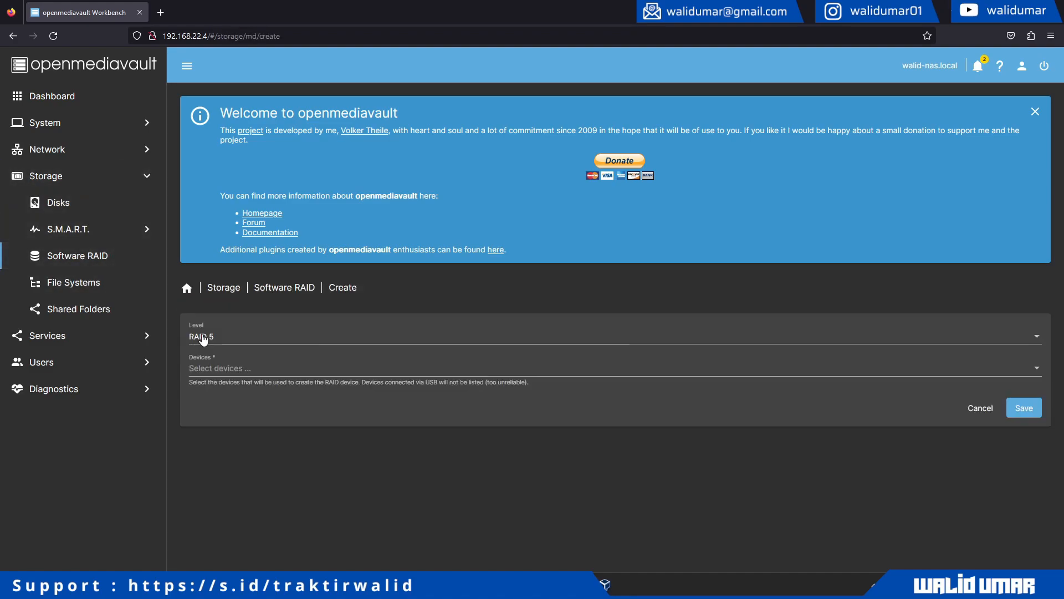
pyautogui.click(239, 343)
pyautogui.click(240, 344)
pyautogui.click(249, 375)
pyautogui.click(248, 376)
pyautogui.click(240, 392)
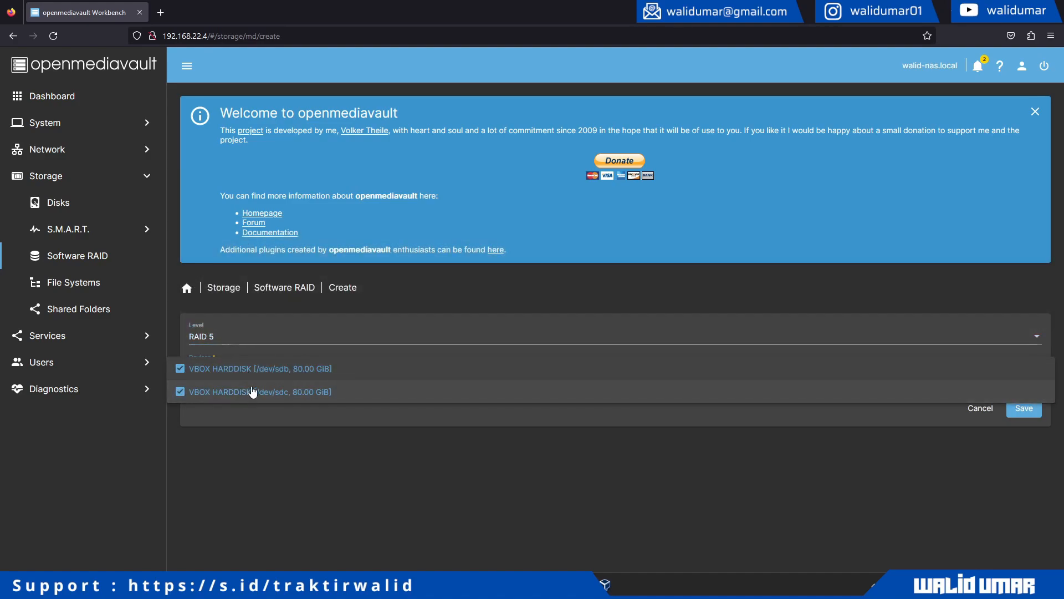
pyautogui.click(304, 454)
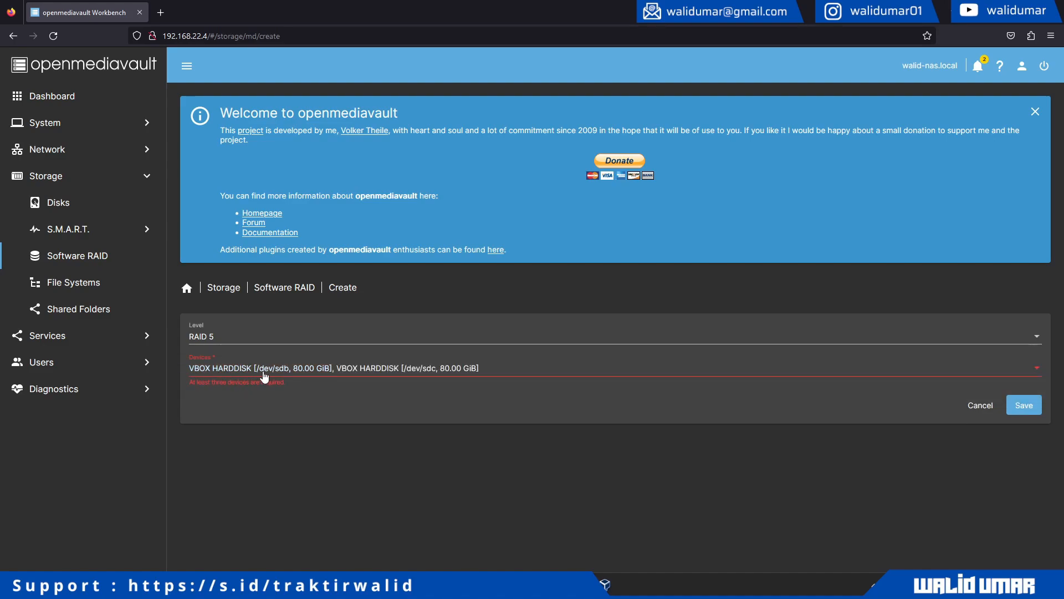
pyautogui.click(290, 371)
pyautogui.click(293, 333)
# - Set the RAID level to Mirror after trying RAID 6 and RAID 10, and save the array
pyautogui.click(423, 339)
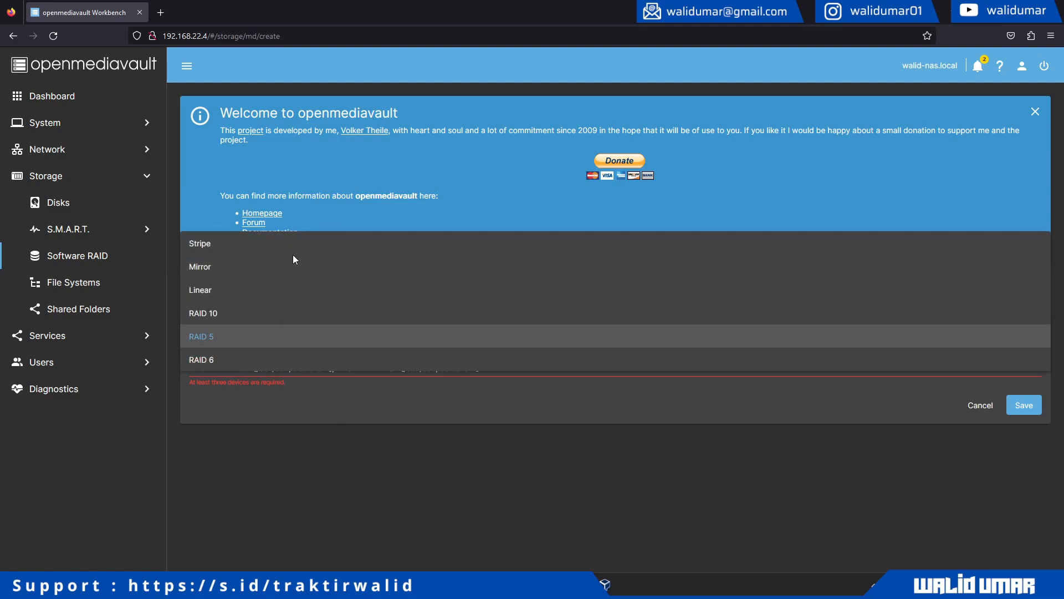
pyautogui.click(294, 271)
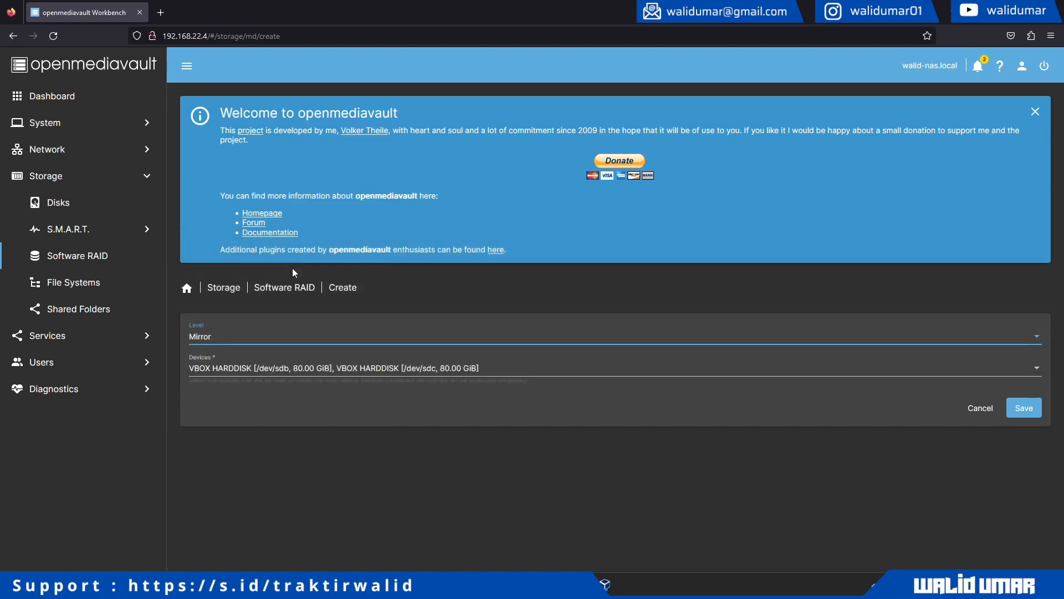
pyautogui.click(262, 371)
pyautogui.click(278, 423)
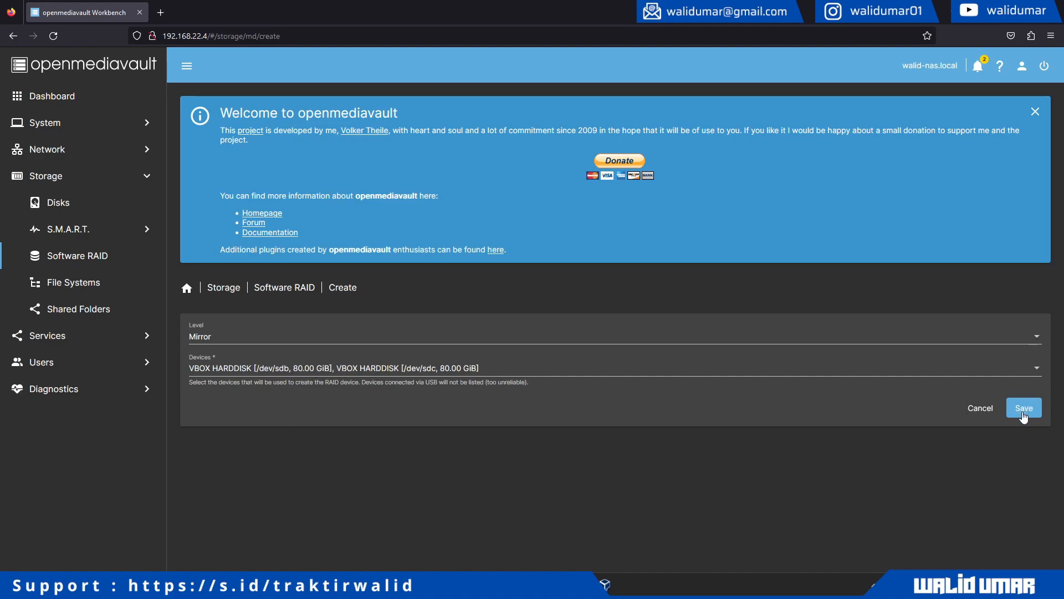
pyautogui.click(203, 337)
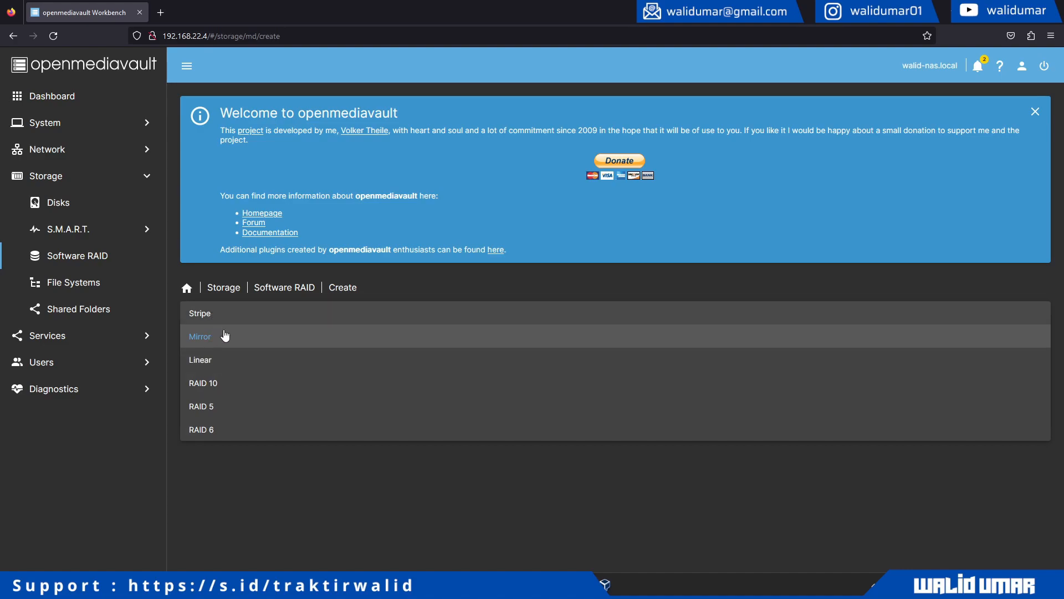
pyautogui.click(224, 430)
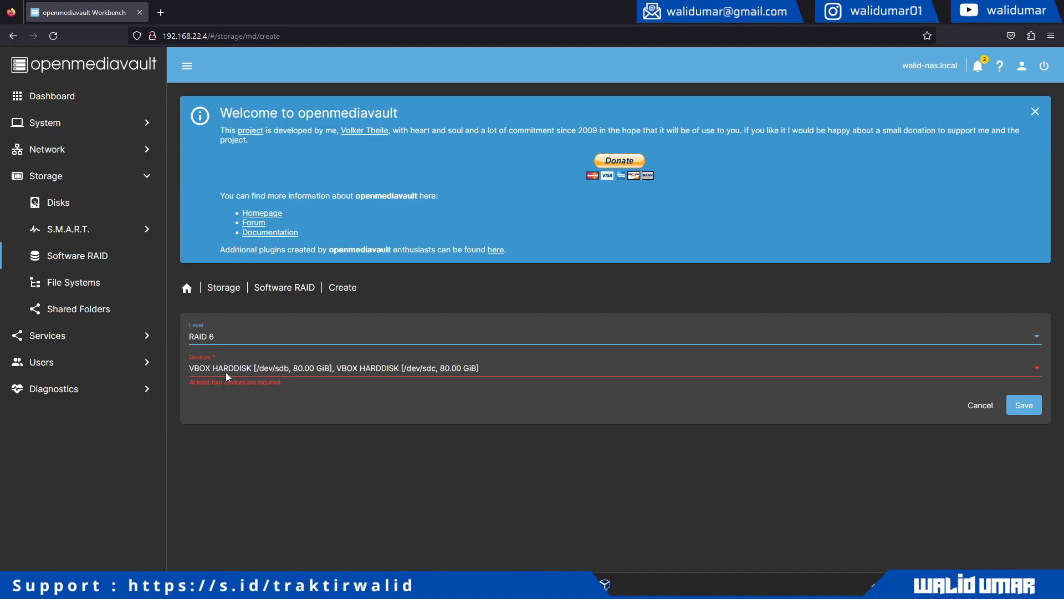
pyautogui.click(227, 339)
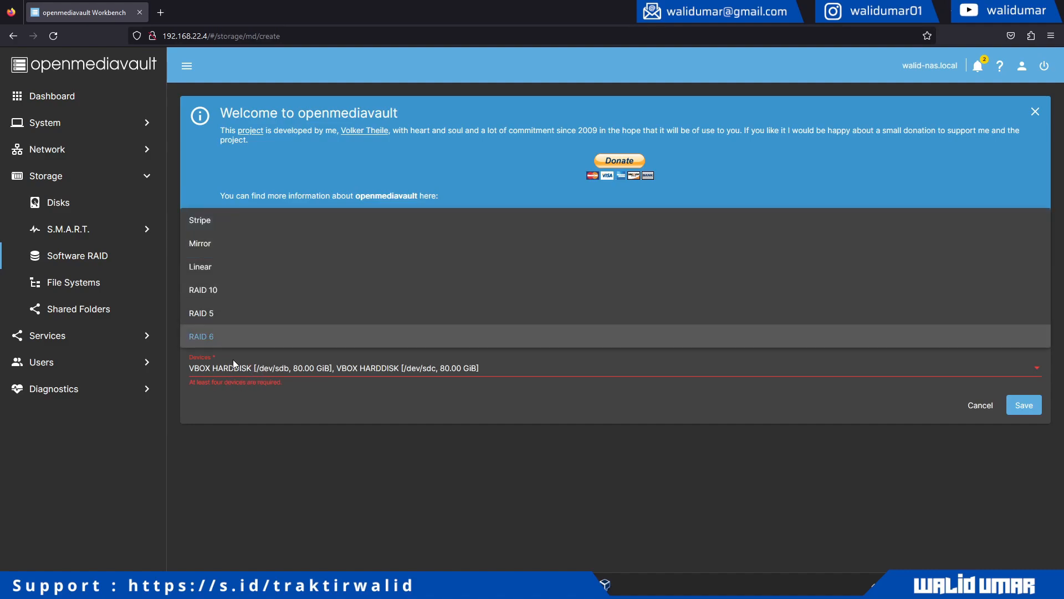
pyautogui.click(235, 294)
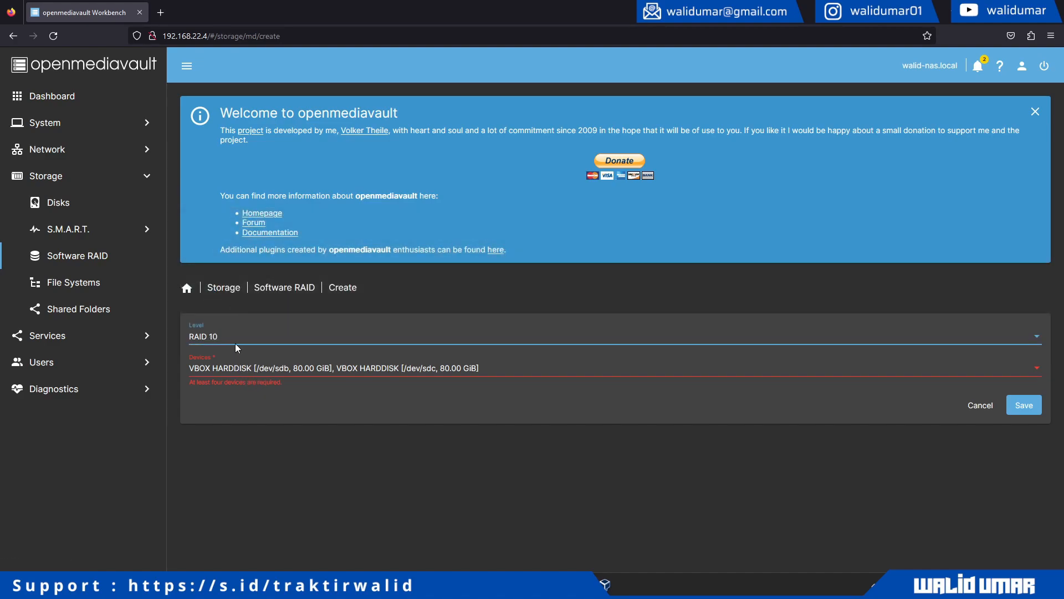
pyautogui.click(235, 338)
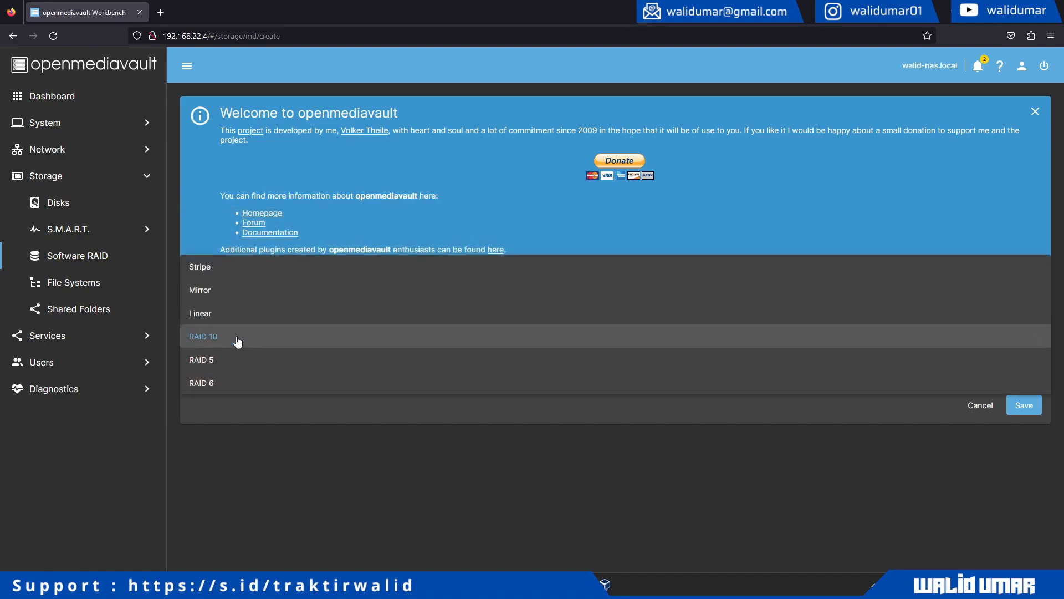
pyautogui.click(232, 290)
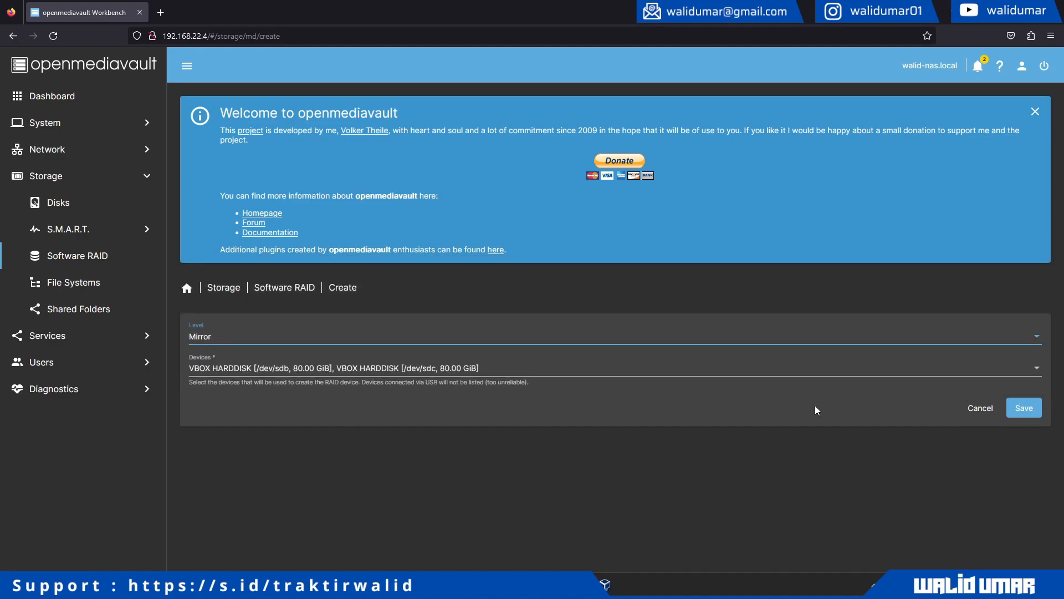
pyautogui.click(1022, 409)
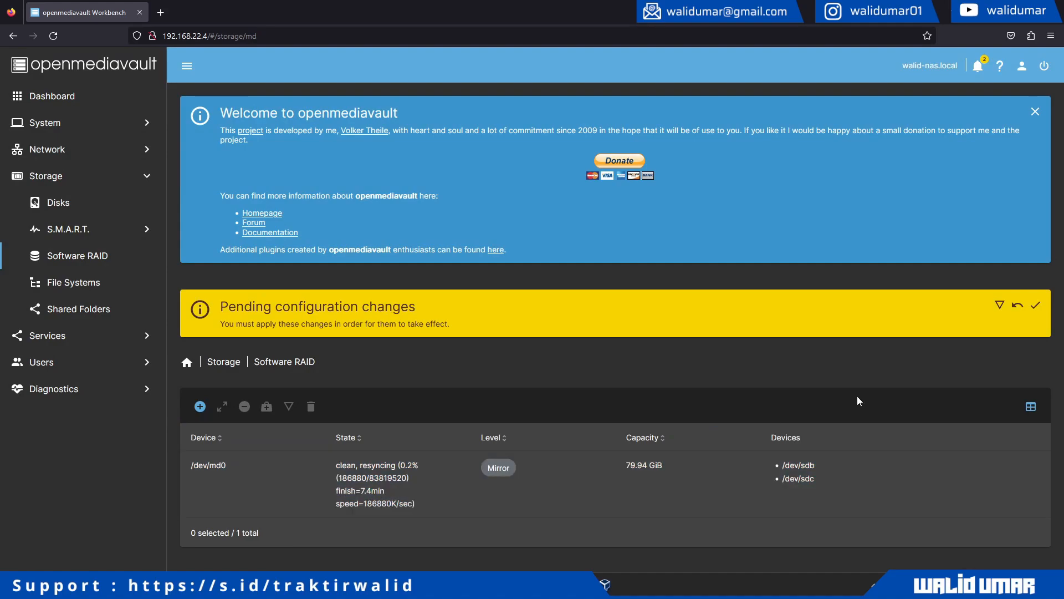
# - Apply the pending configuration changes so the /dev/md0 mirror builds and resyncs
pyautogui.click(583, 478)
pyautogui.click(1035, 306)
pyautogui.click(622, 341)
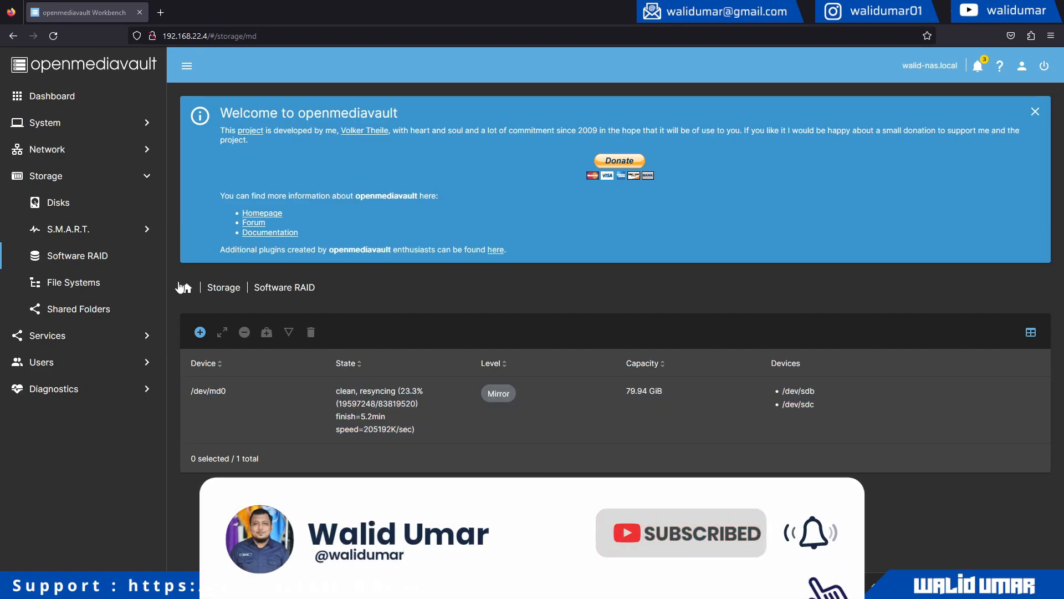
# - Create an EXT4 file system on the /dev/md0 software RAID device and close the output
pyautogui.click(99, 282)
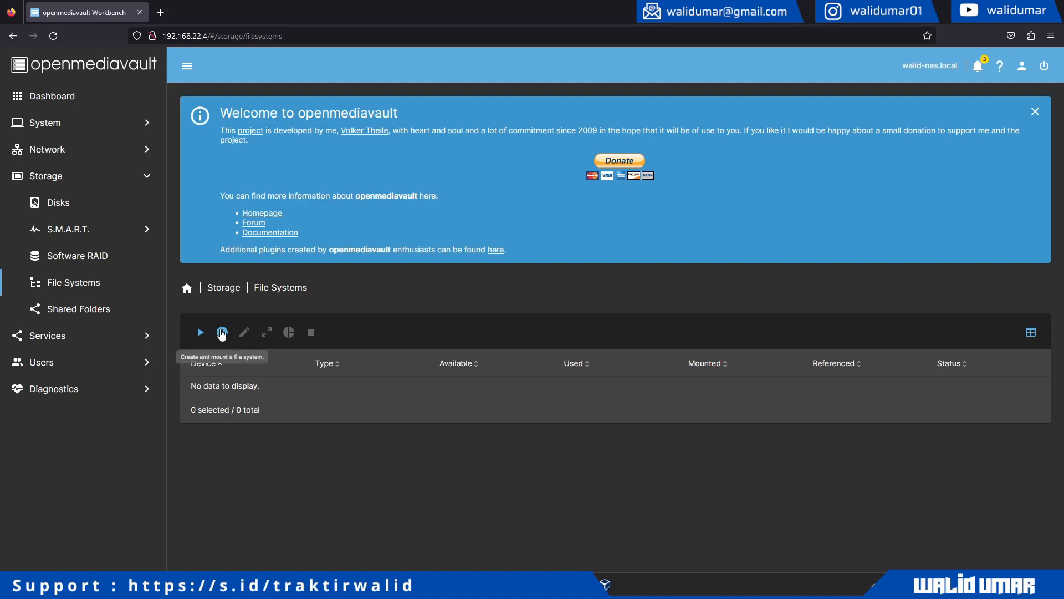
pyautogui.click(223, 333)
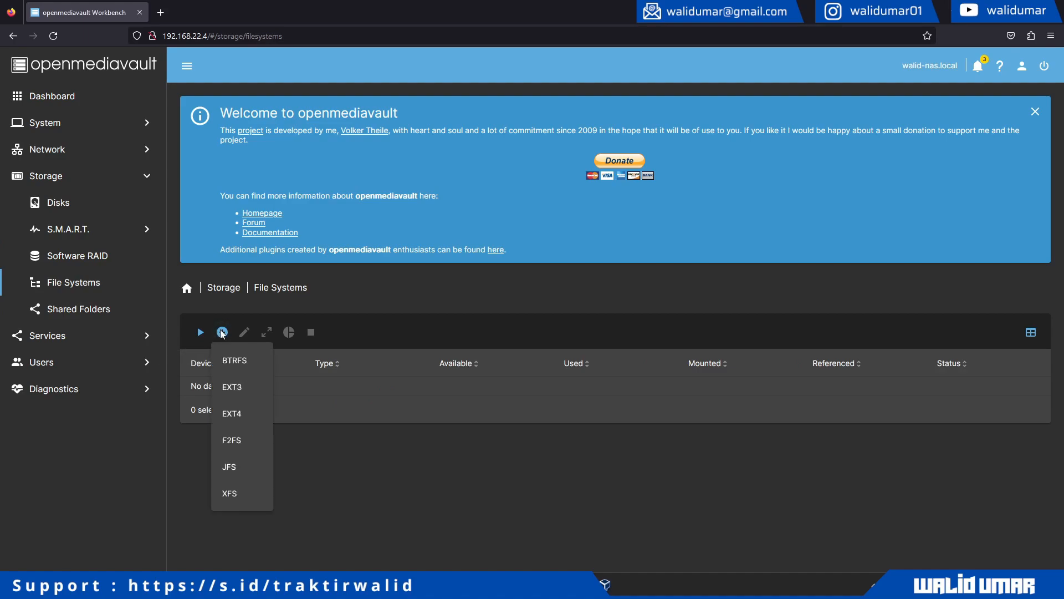
pyautogui.click(246, 417)
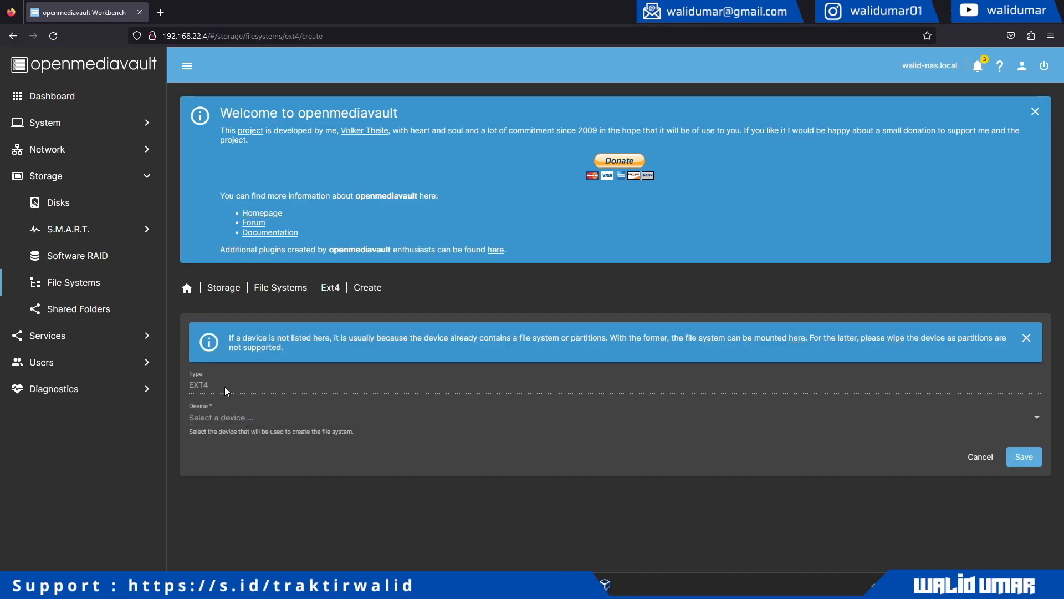
pyautogui.click(234, 419)
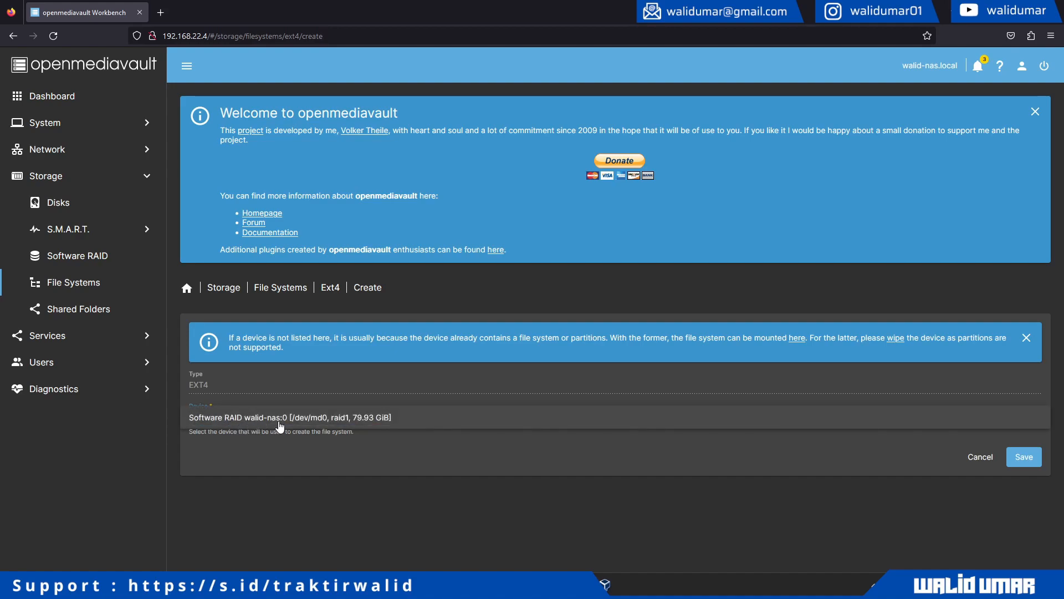
pyautogui.click(331, 424)
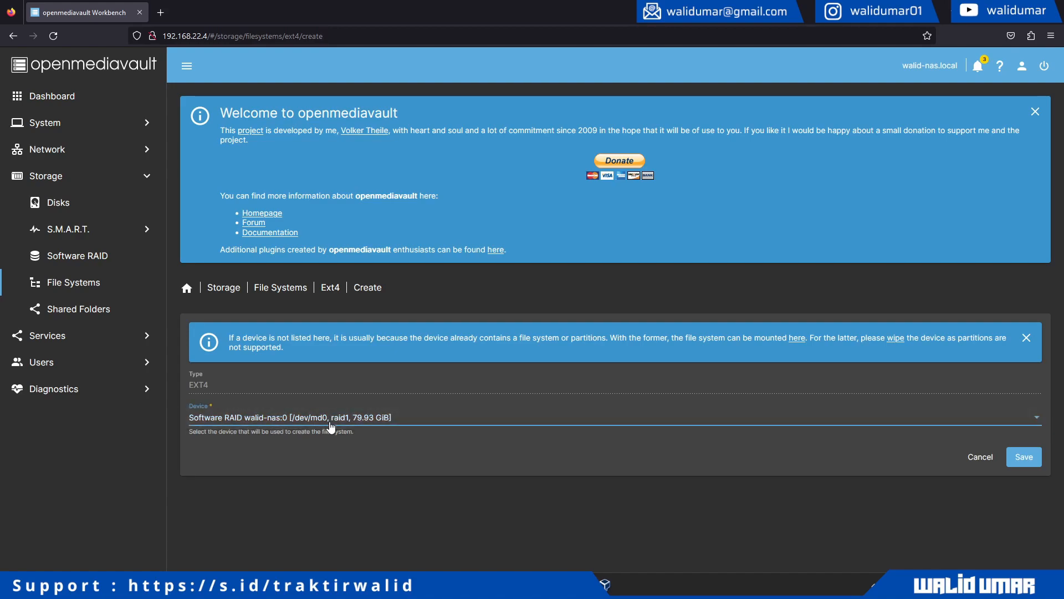
pyautogui.click(1030, 458)
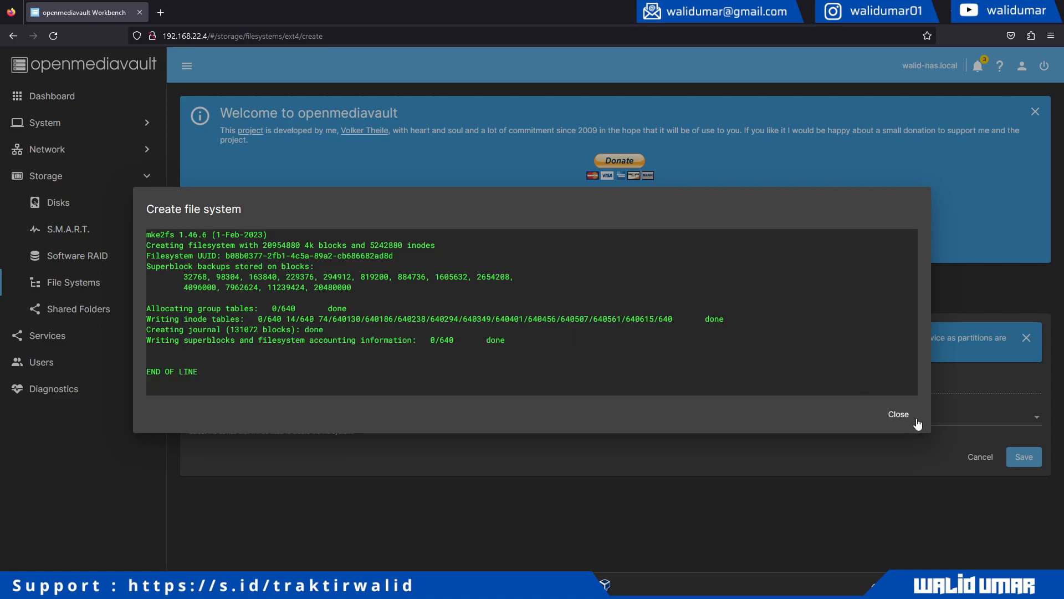
pyautogui.click(898, 415)
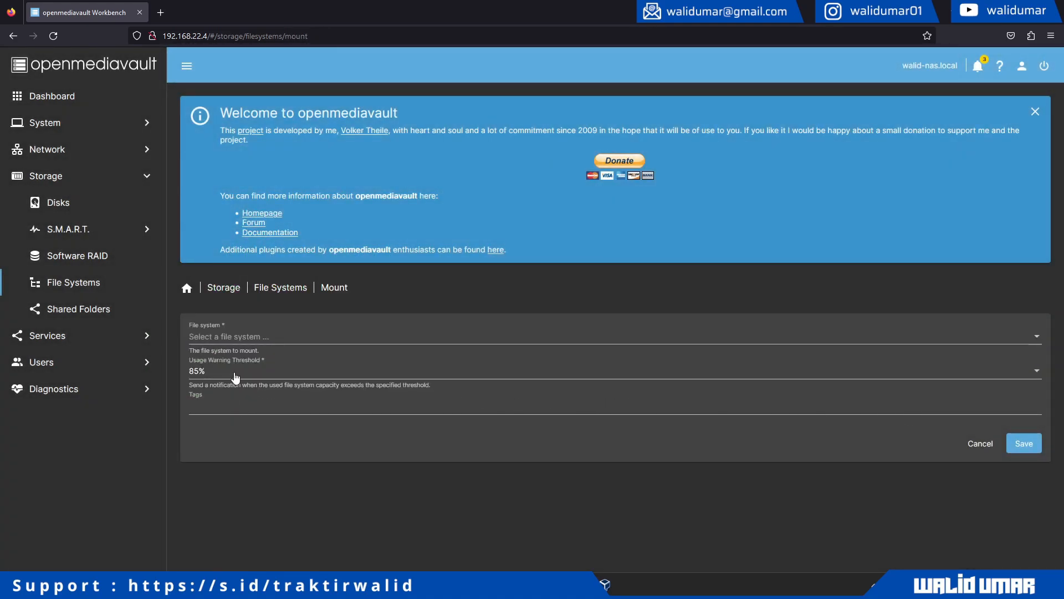
# - Mount /dev/md0 [EXT4] with a 90% usage warning threshold and save
pyautogui.click(253, 337)
pyautogui.click(253, 340)
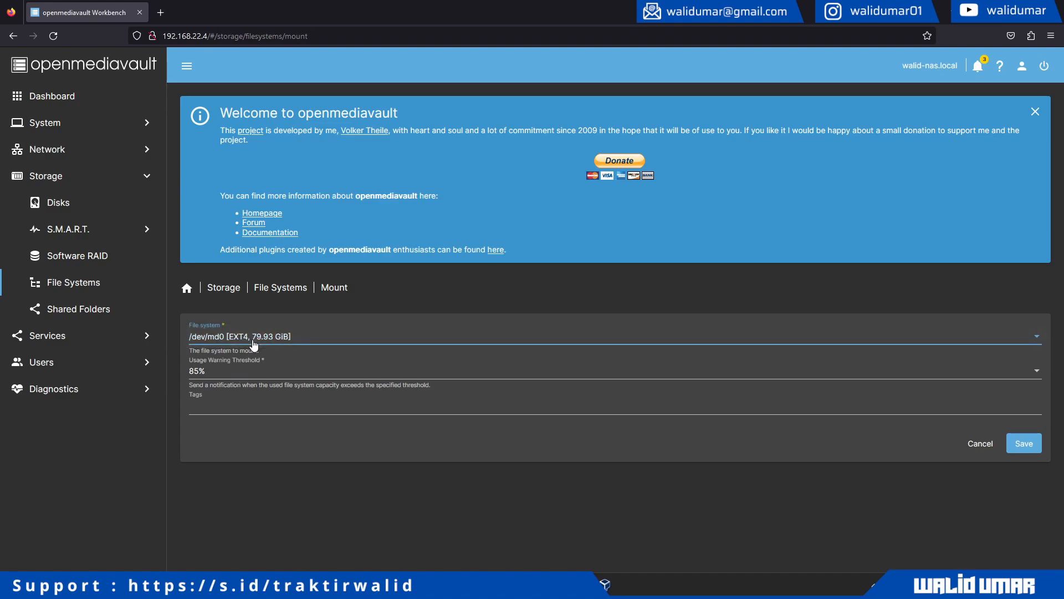
pyautogui.click(251, 377)
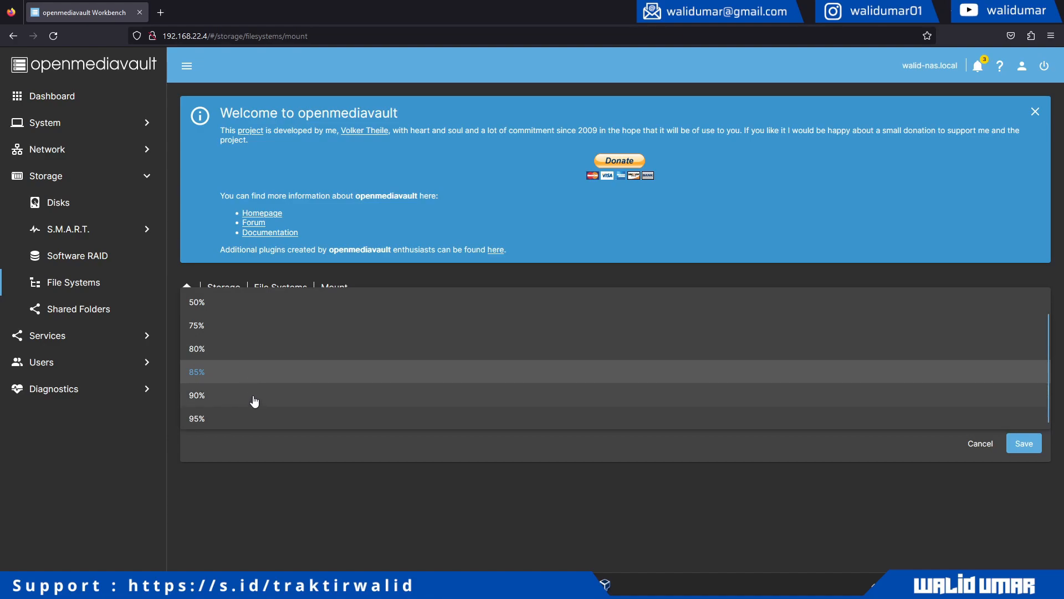
pyautogui.click(253, 396)
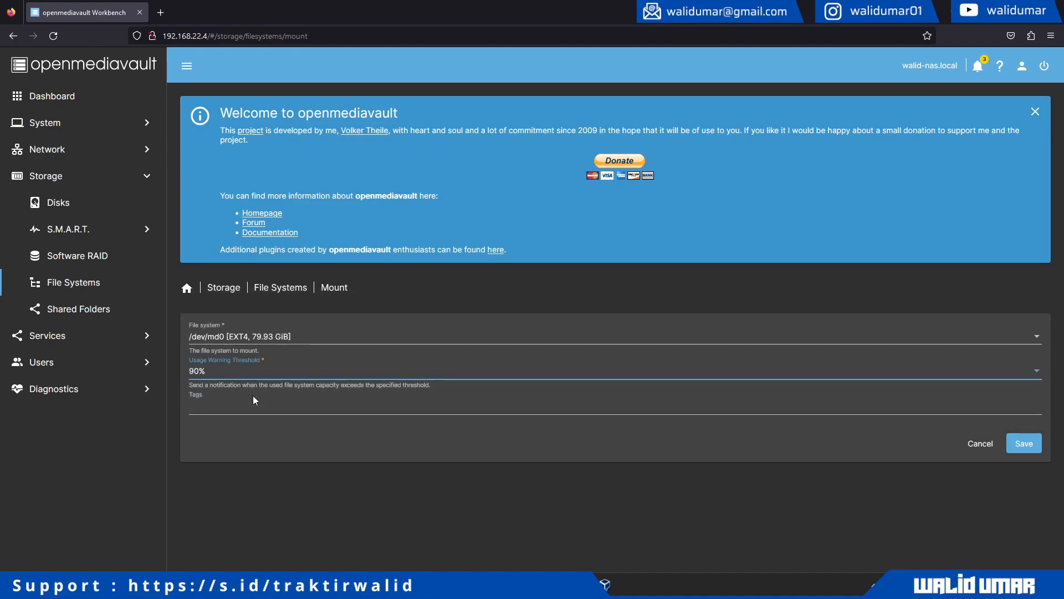
pyautogui.click(300, 407)
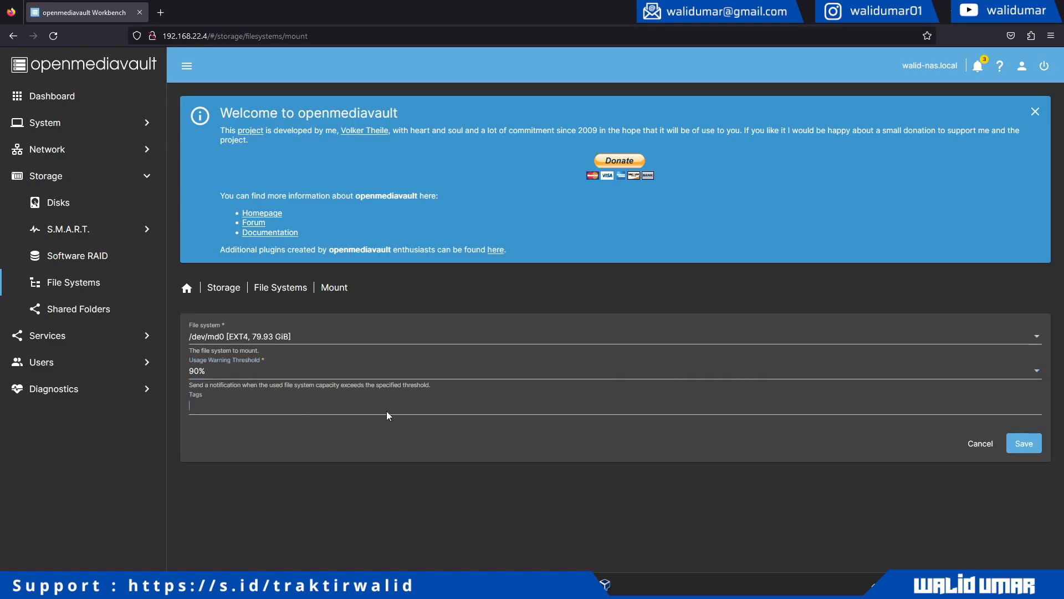
pyautogui.click(1020, 451)
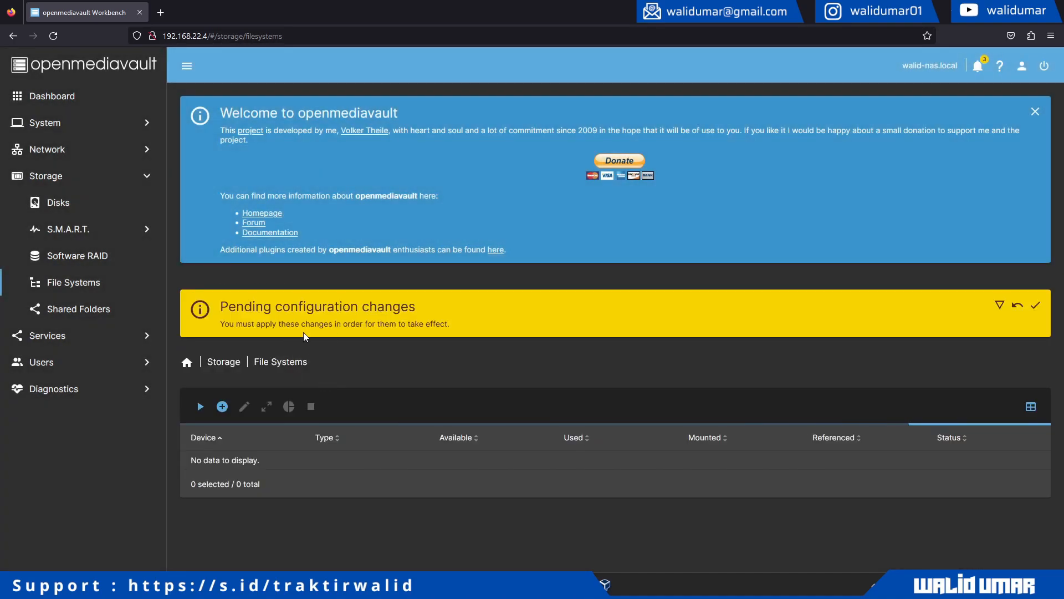
# - Apply the pending configuration changes for the new mount
pyautogui.click(276, 468)
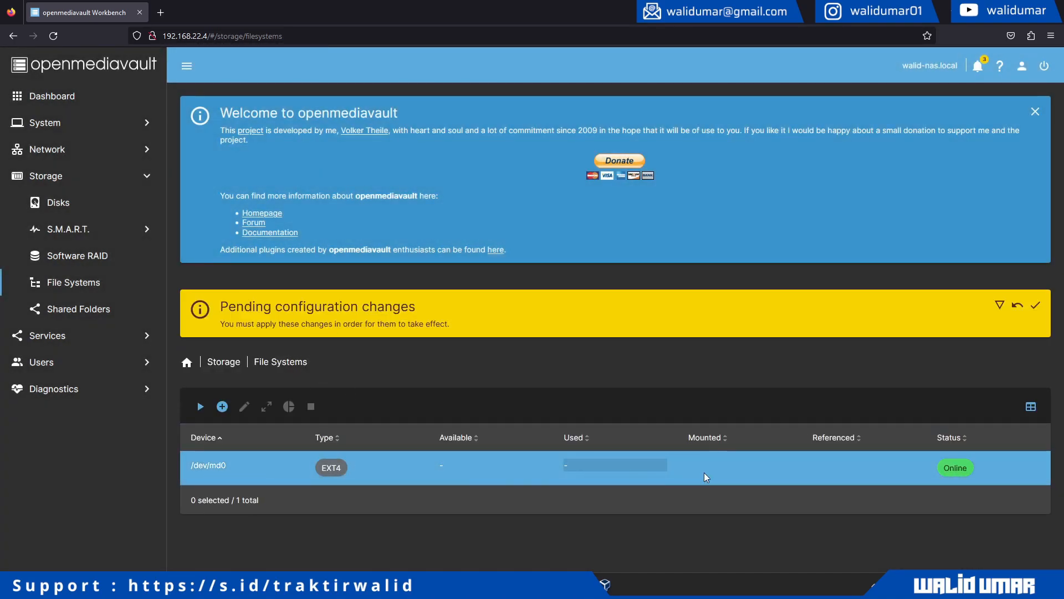
pyautogui.click(1034, 306)
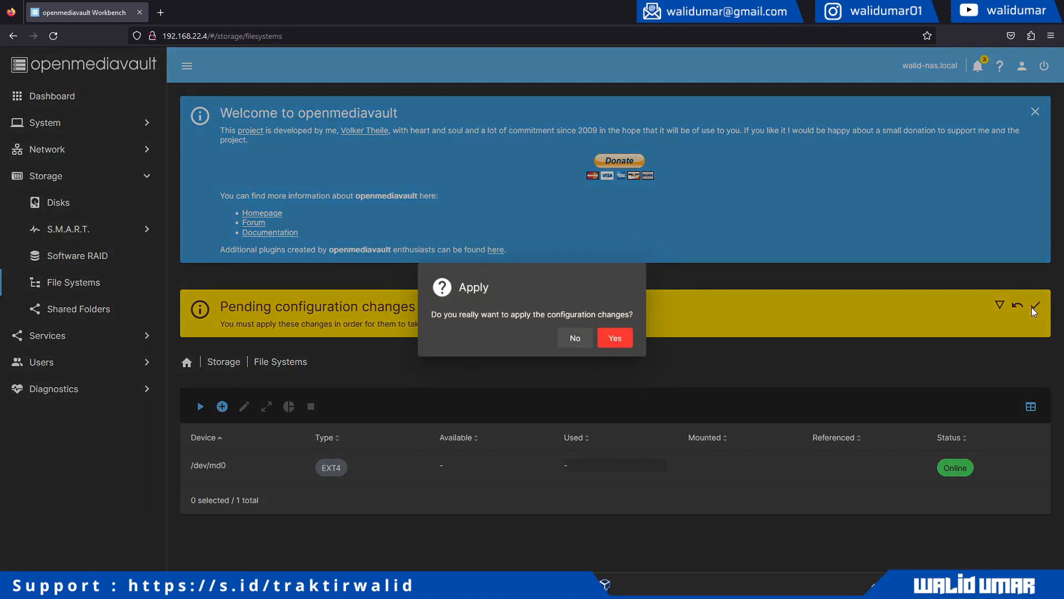
pyautogui.click(614, 339)
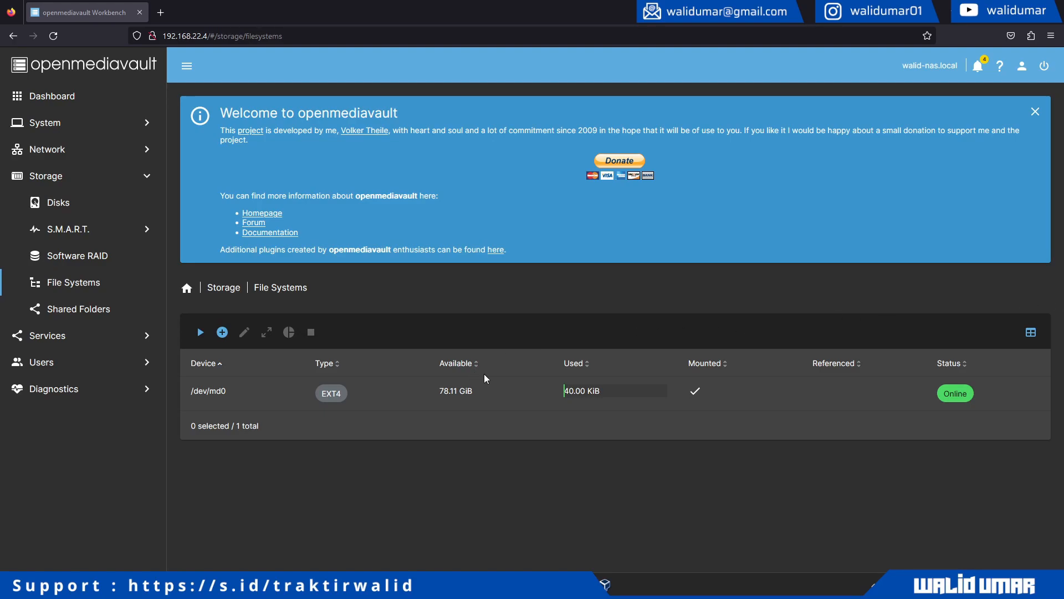
pyautogui.click(417, 396)
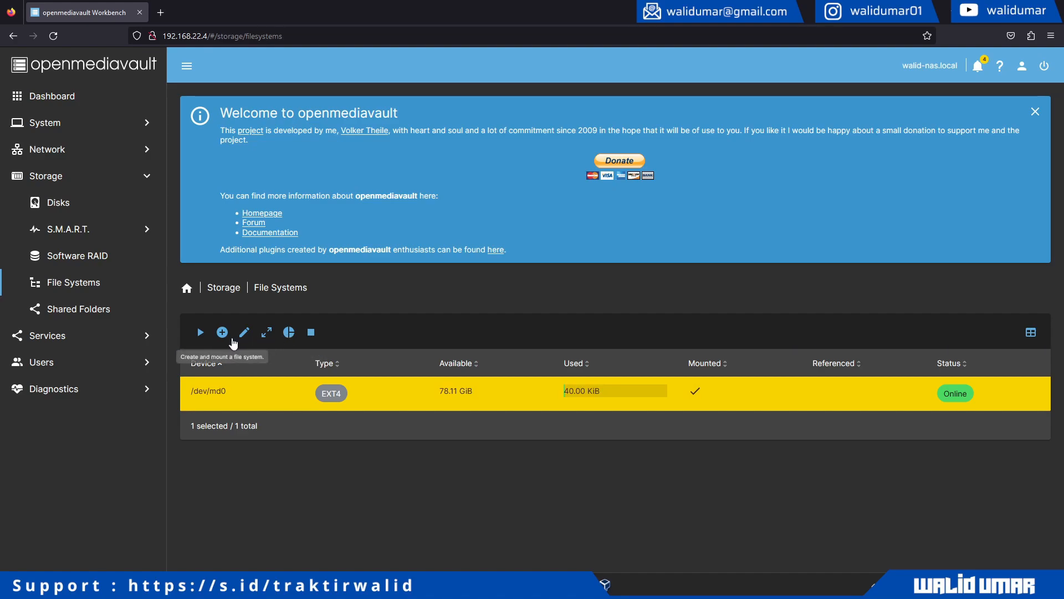
pyautogui.click(289, 332)
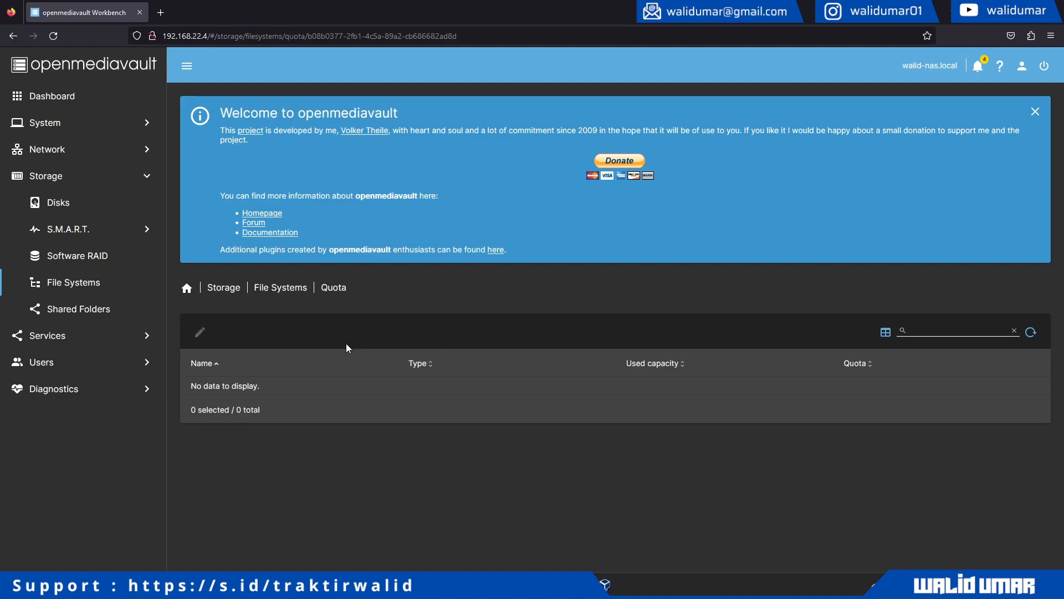
pyautogui.click(279, 291)
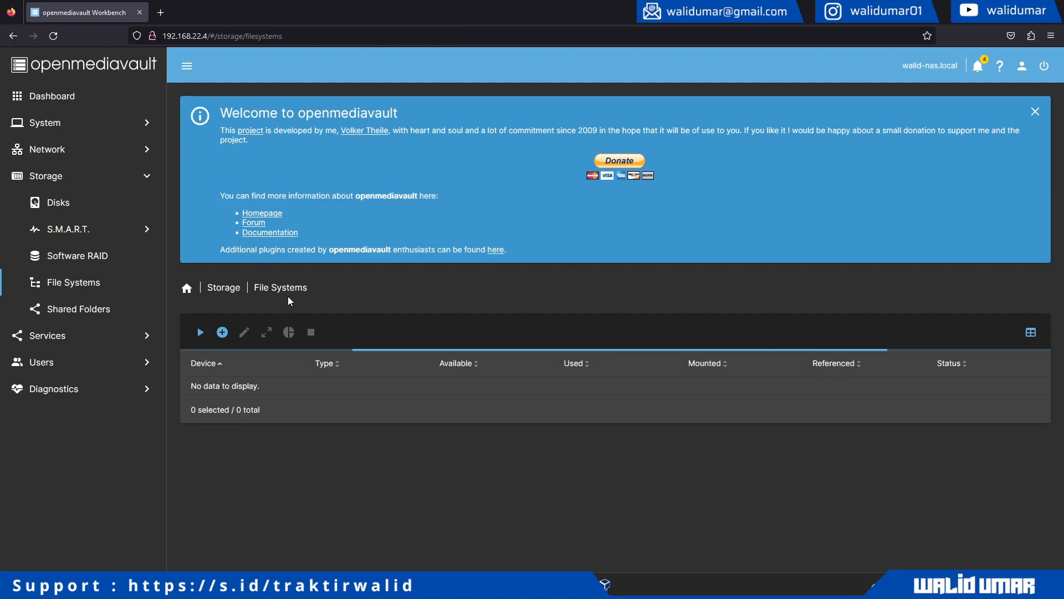
# - Create a shared folder on /dev/md0 with read/write for administrators and users
pyautogui.click(93, 314)
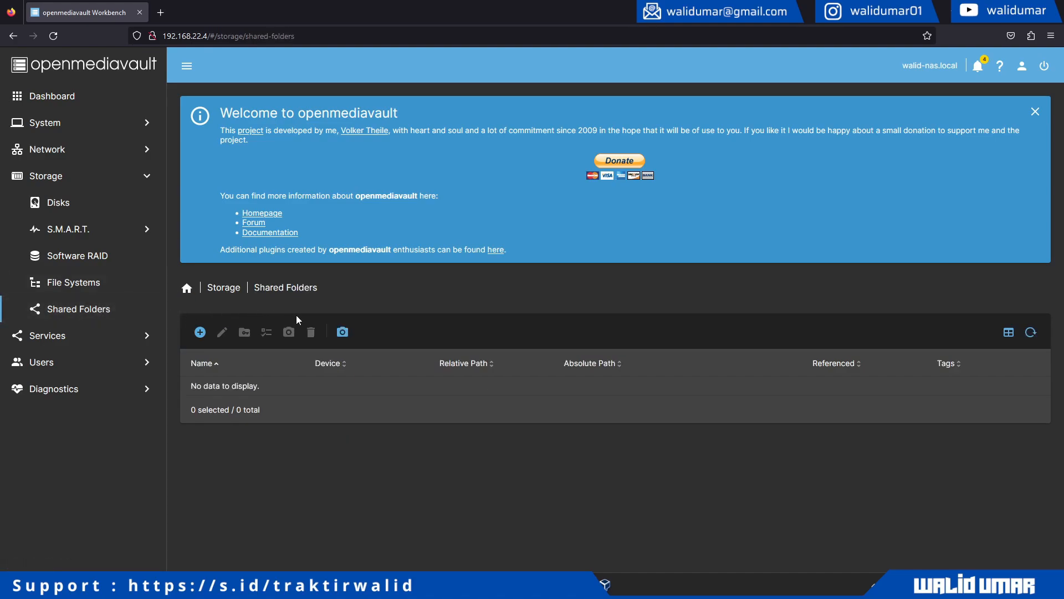
pyautogui.click(199, 332)
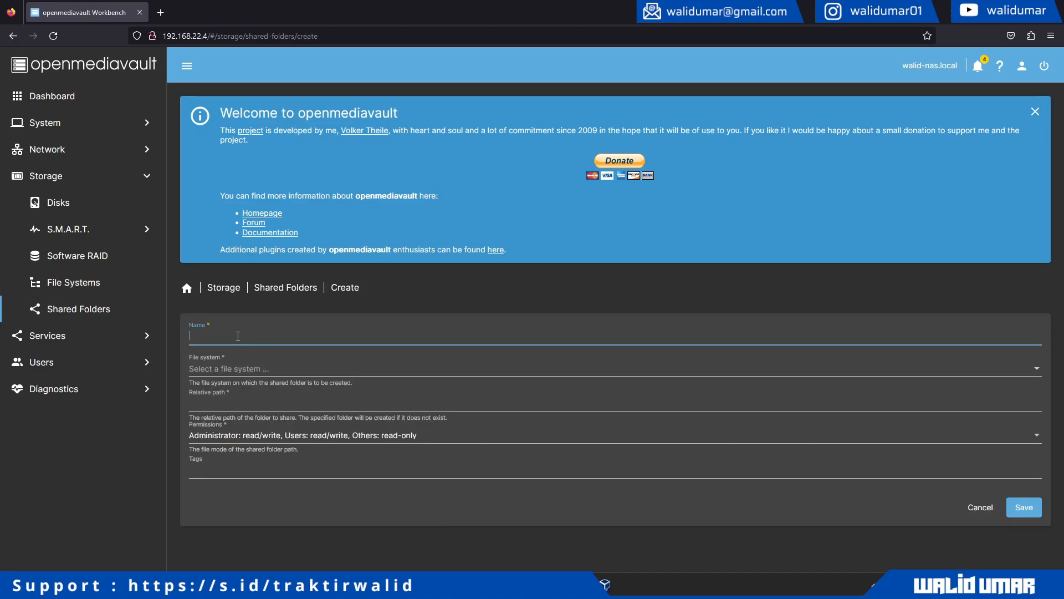
pyautogui.click(251, 366)
pyautogui.click(250, 374)
pyautogui.click(238, 403)
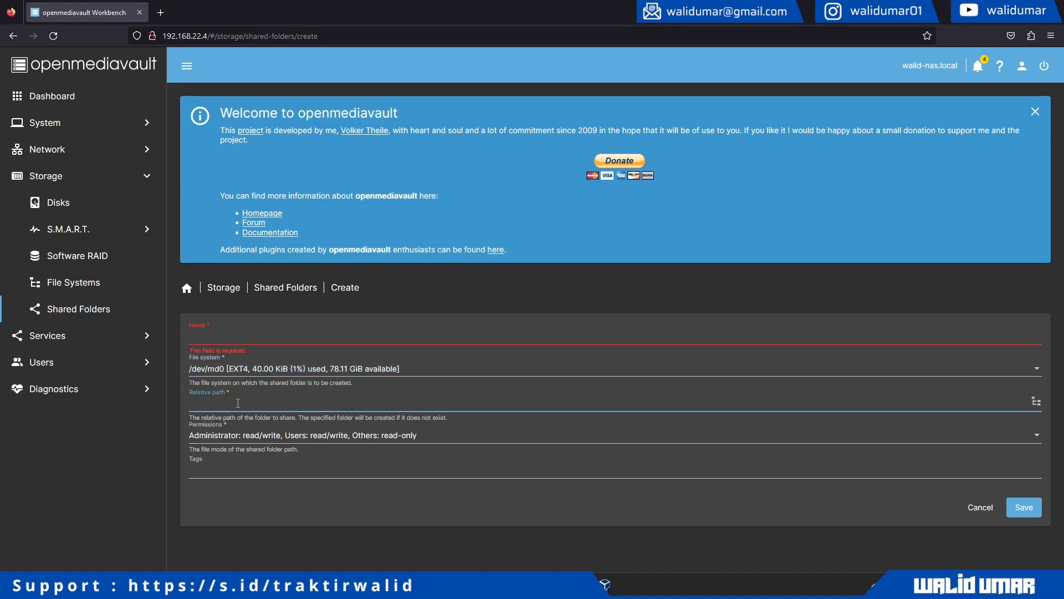
pyautogui.click(230, 337)
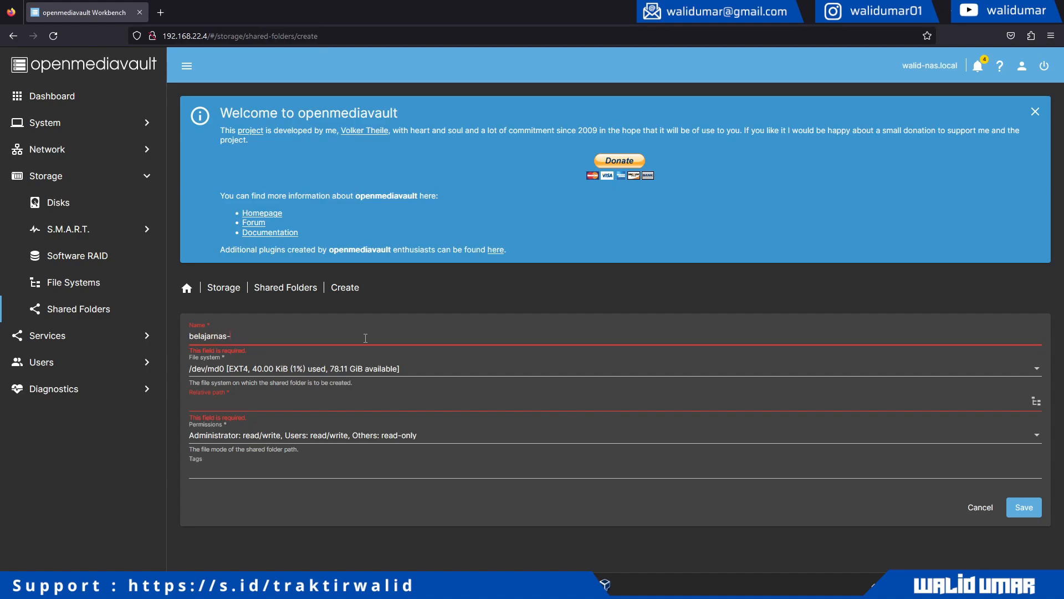
pyautogui.press('Tab')
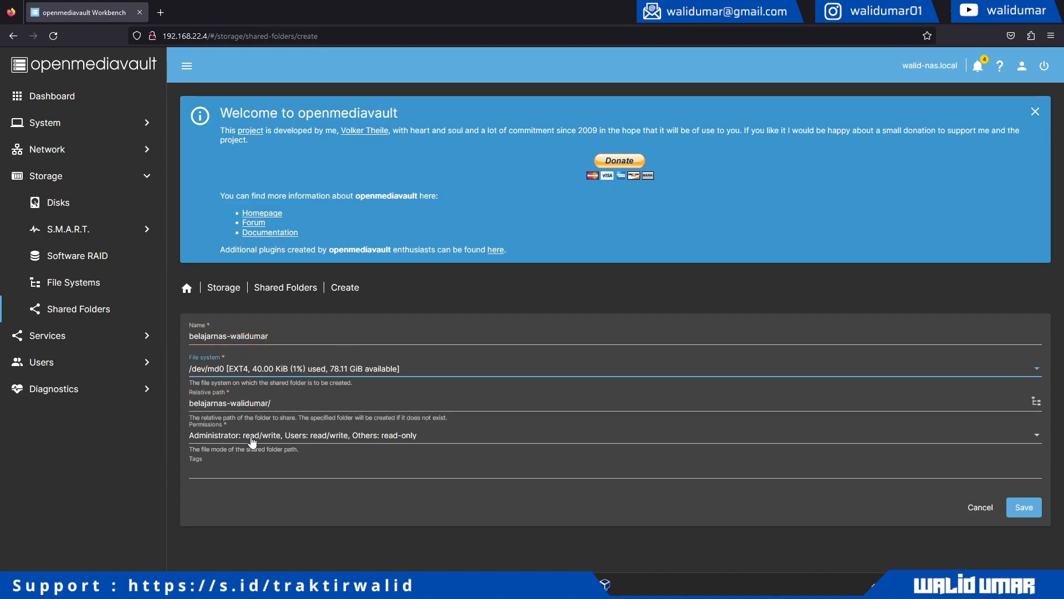
pyautogui.click(221, 436)
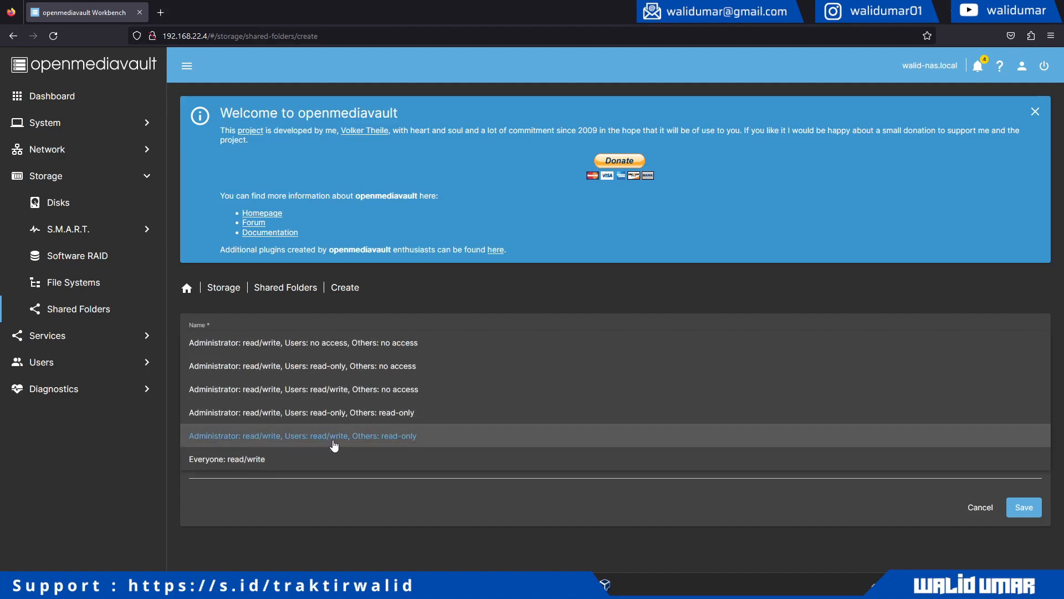
pyautogui.click(345, 510)
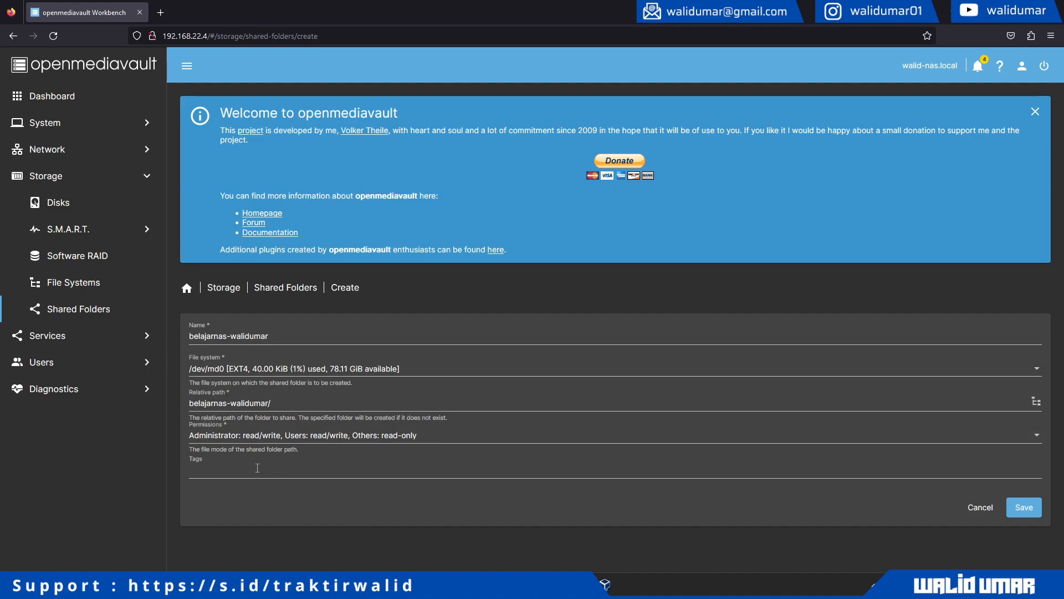
pyautogui.click(1019, 508)
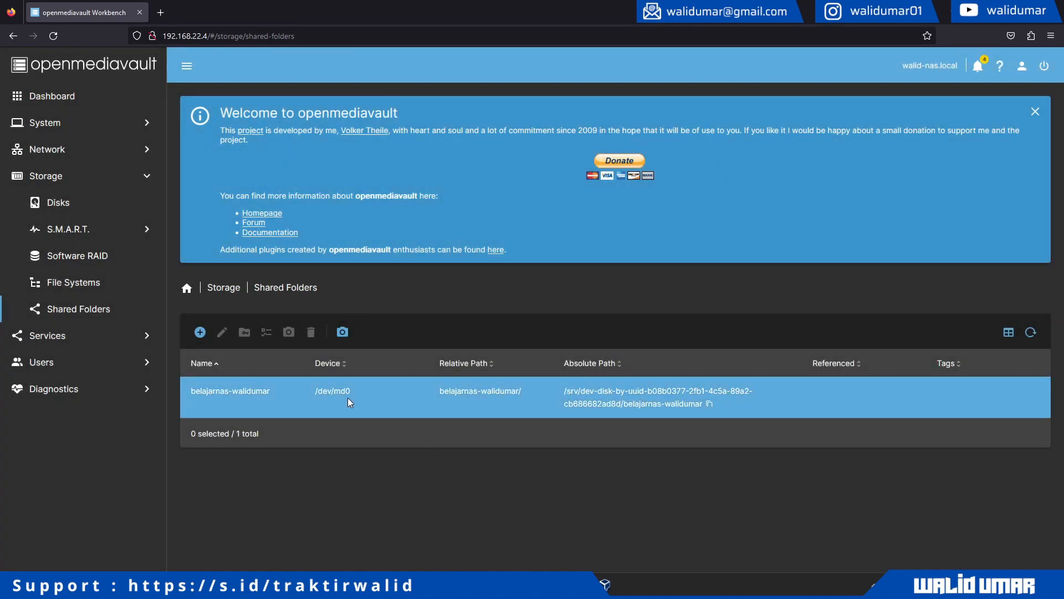
# - Apply the pending changes for the new shared folder, then go to Services
pyautogui.click(435, 403)
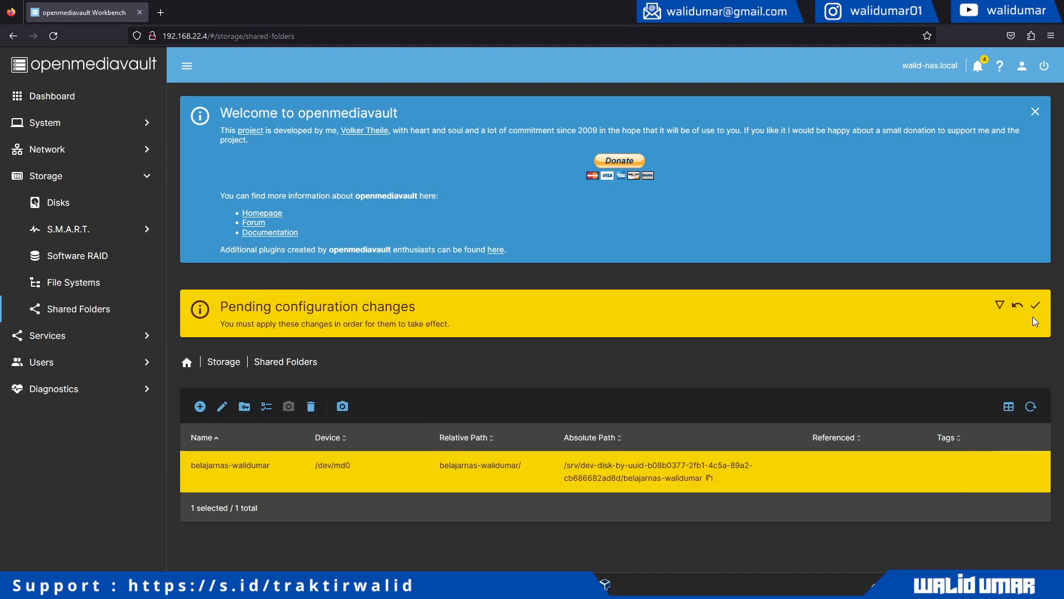
pyautogui.click(1035, 306)
pyautogui.click(613, 340)
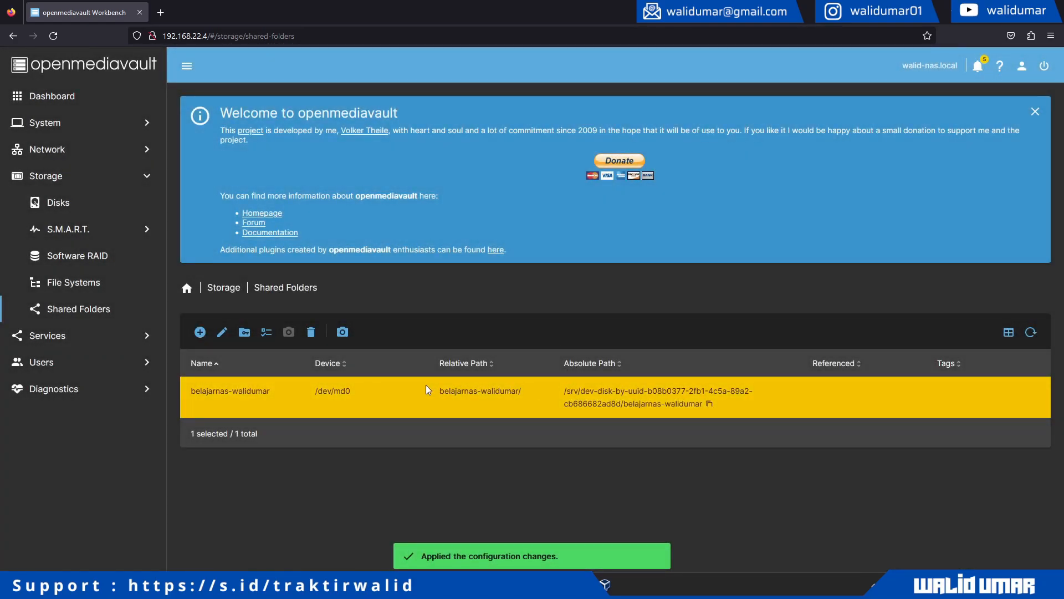
pyautogui.click(81, 336)
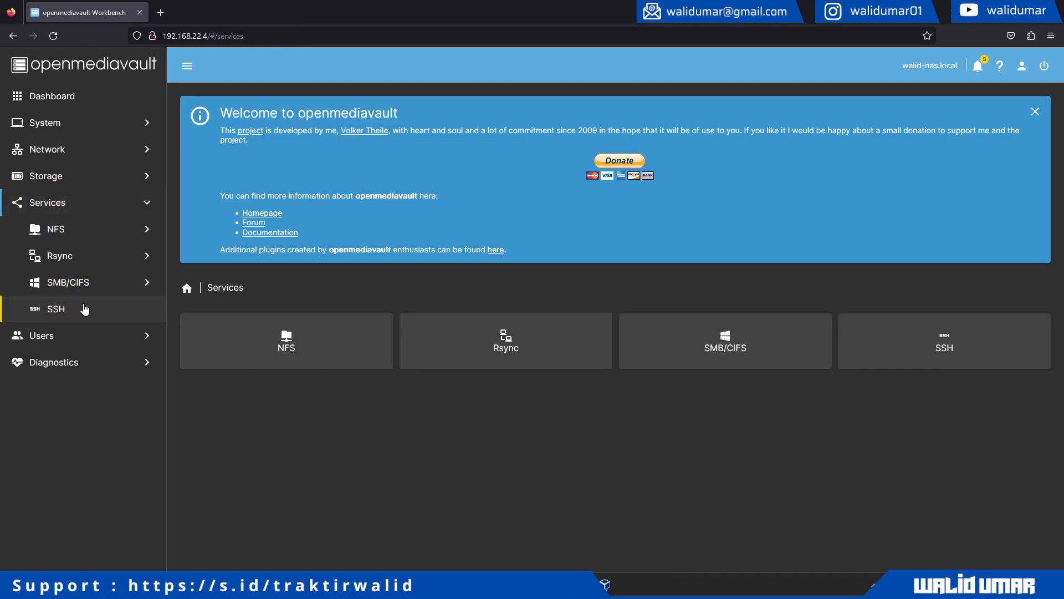
# - Enable the SMB/CIFS service, save its settings, and show the empty SMB Shares list
pyautogui.click(84, 284)
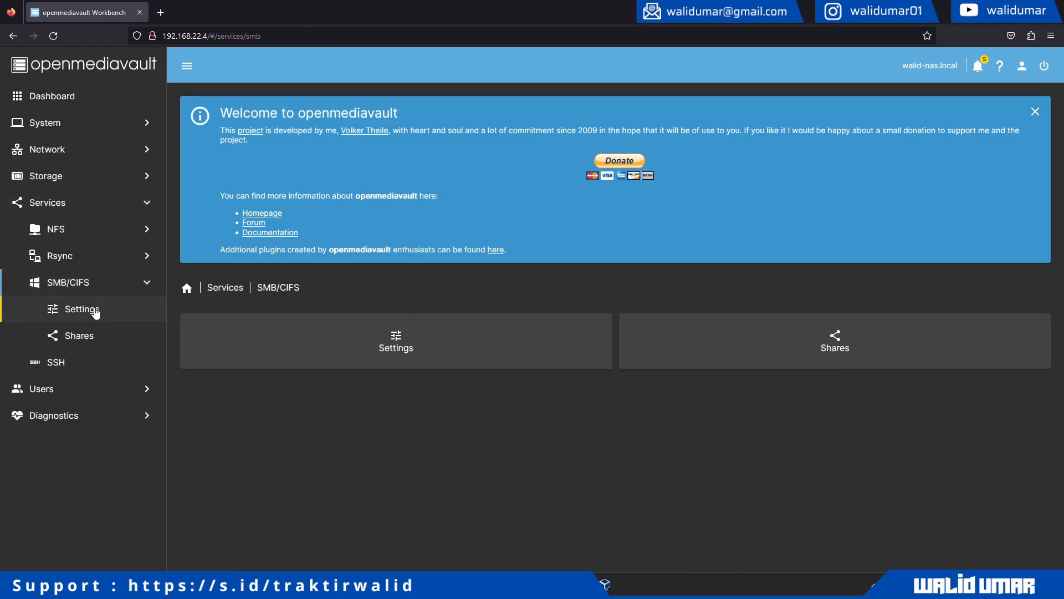
pyautogui.click(96, 313)
pyautogui.click(194, 329)
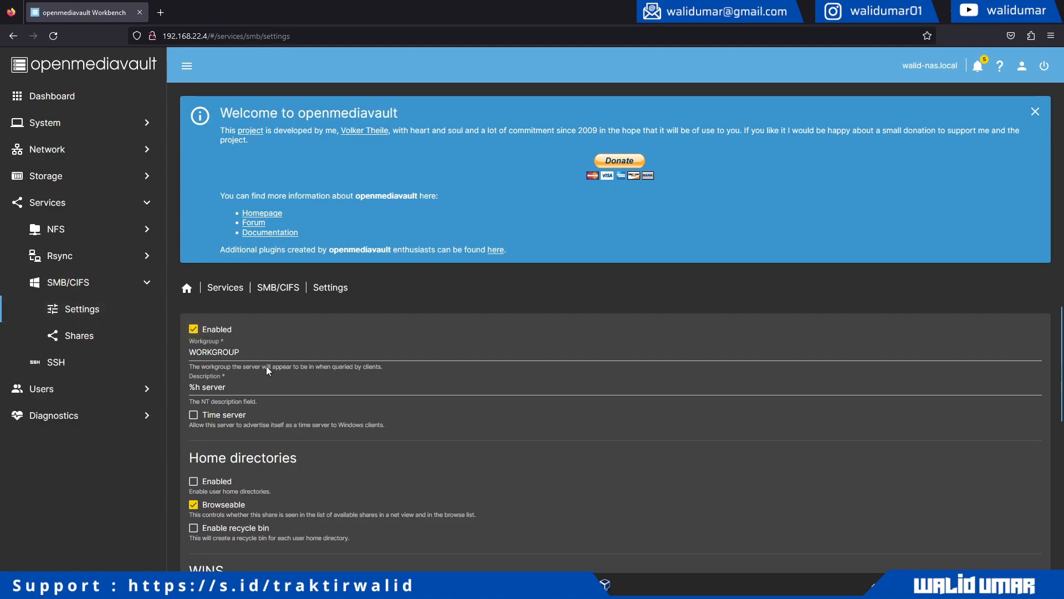
pyautogui.scroll(-4, 275, 375)
pyautogui.scroll(-2, 275, 374)
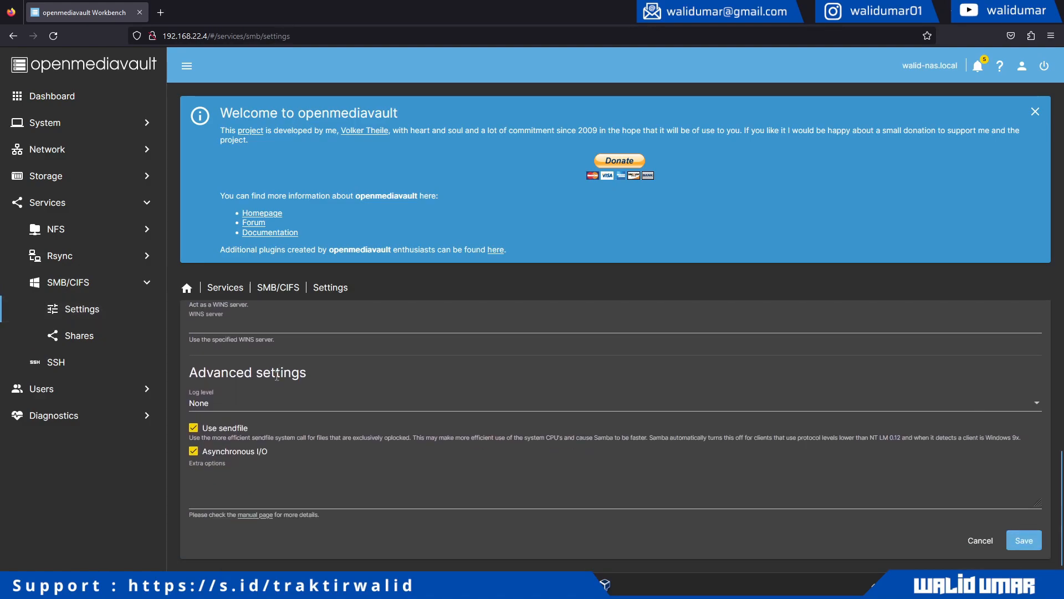
pyautogui.click(1015, 542)
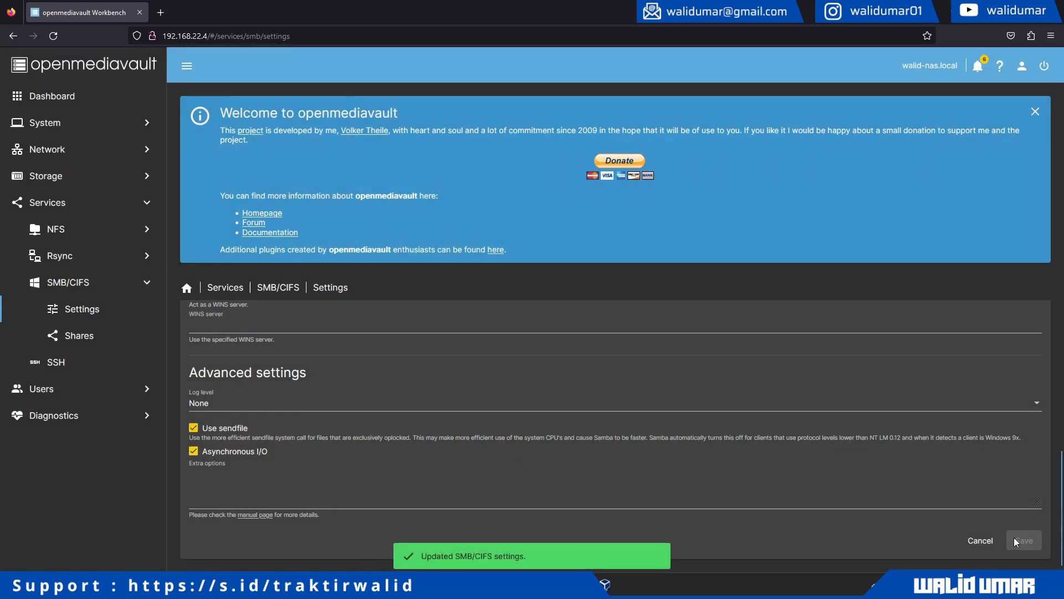
pyautogui.click(73, 333)
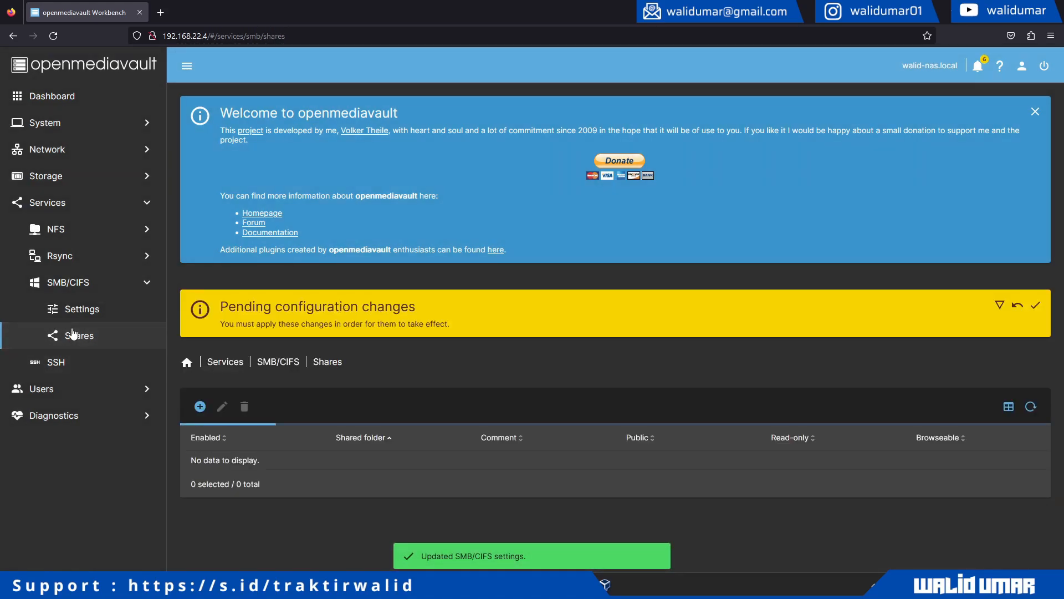
# - Apply the pending SMB/CIFS changes and begin creating a new SMB share
pyautogui.click(1035, 305)
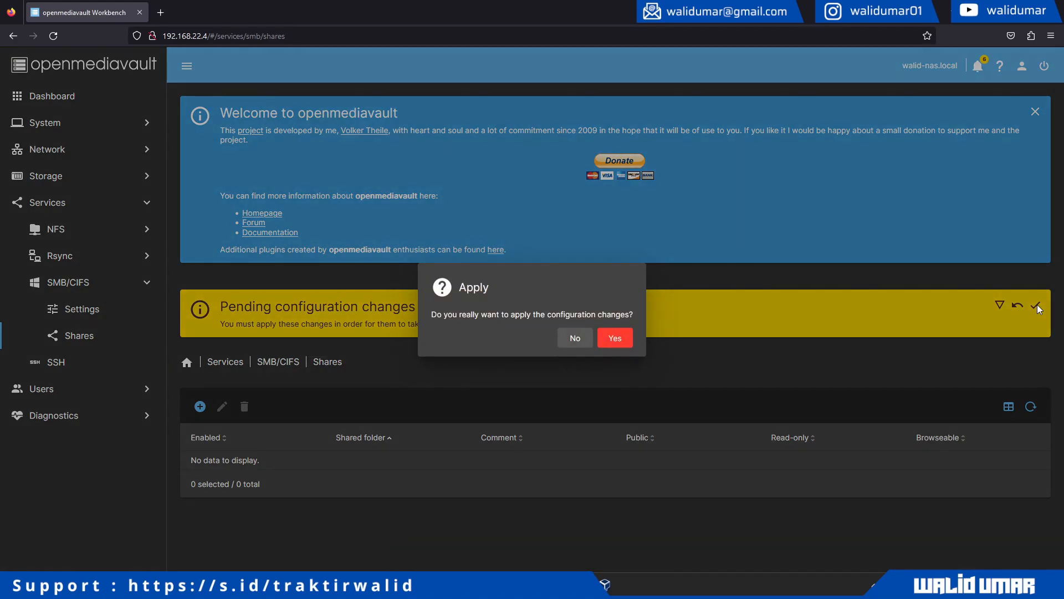
pyautogui.click(615, 338)
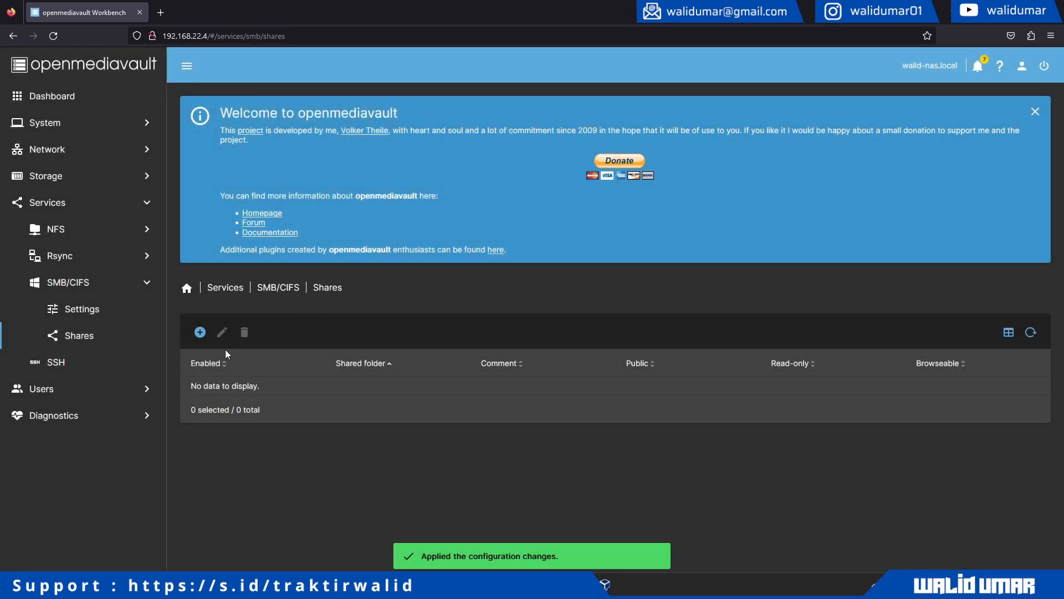
pyautogui.click(200, 332)
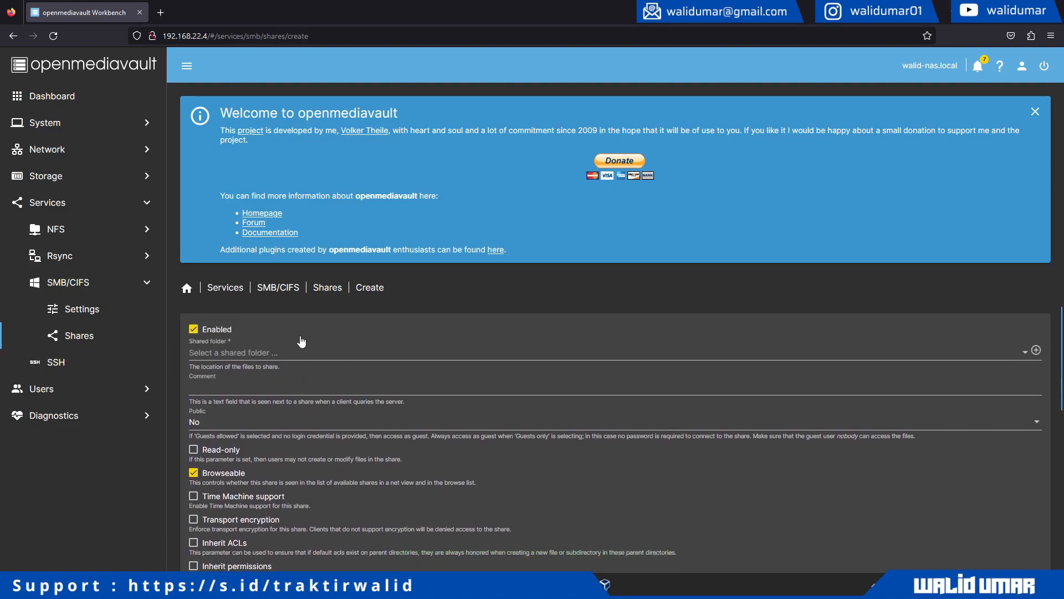
# - Choose the /dev/md0 shared folder for the new SMB share and save it
pyautogui.scroll(-6, 332, 366)
pyautogui.scroll(6, 332, 365)
pyautogui.click(265, 353)
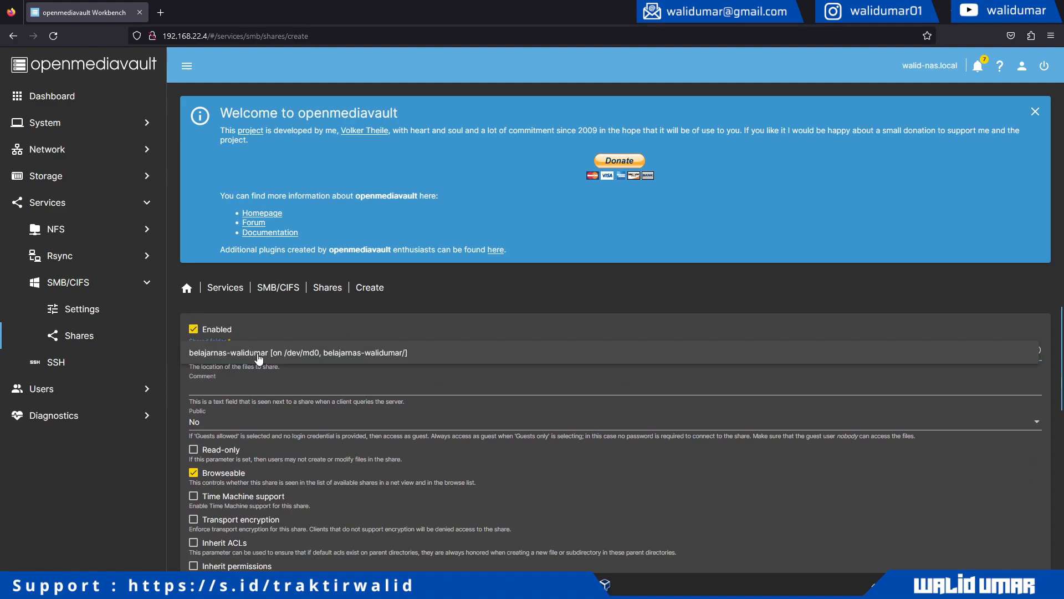
pyautogui.click(274, 362)
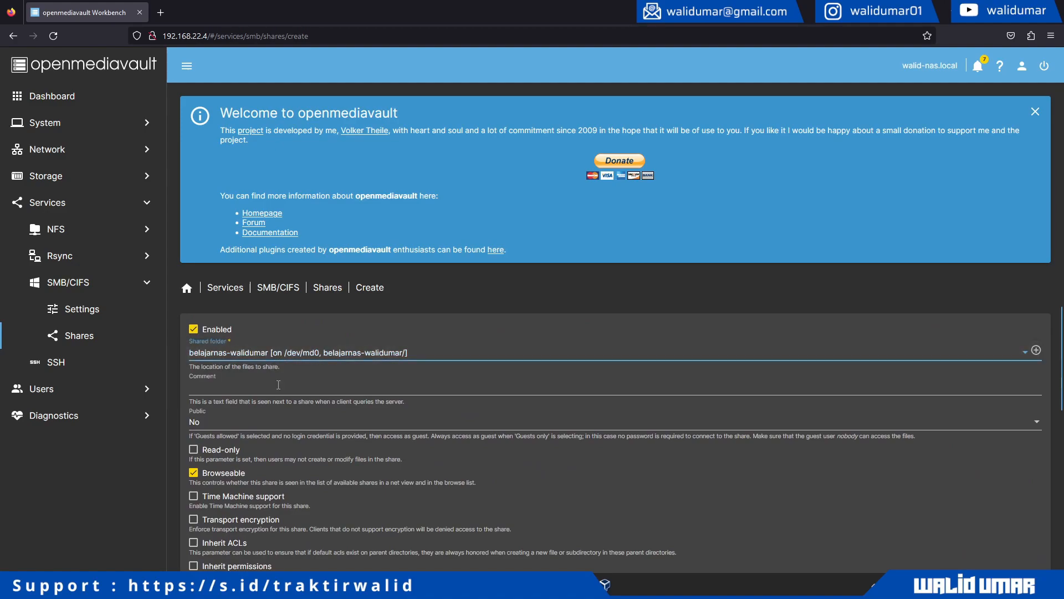
pyautogui.scroll(-2, 278, 384)
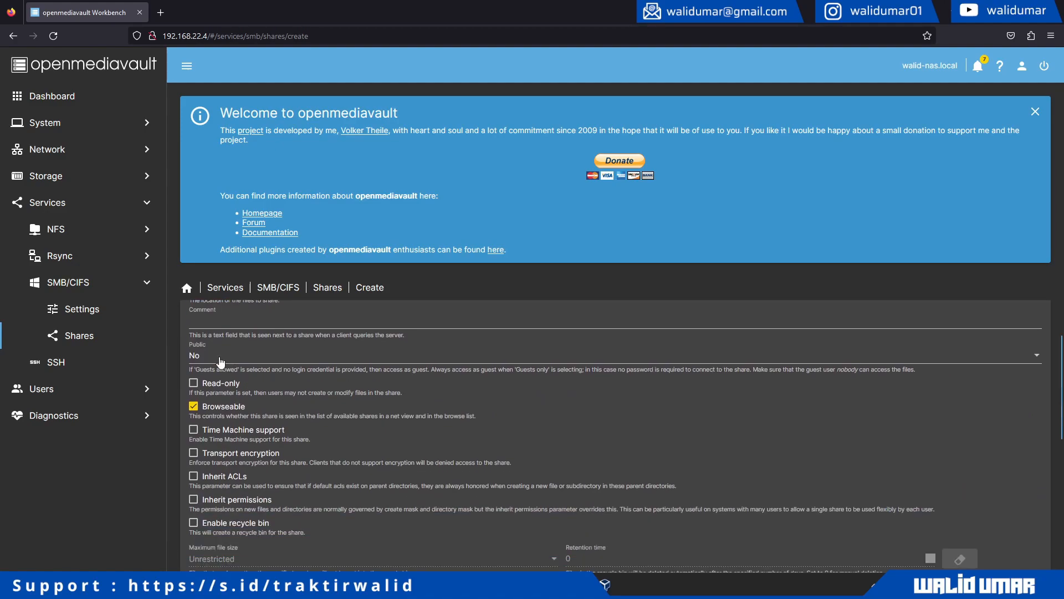
pyautogui.scroll(-2, 249, 390)
pyautogui.scroll(2, 229, 380)
pyautogui.scroll(-6, 286, 398)
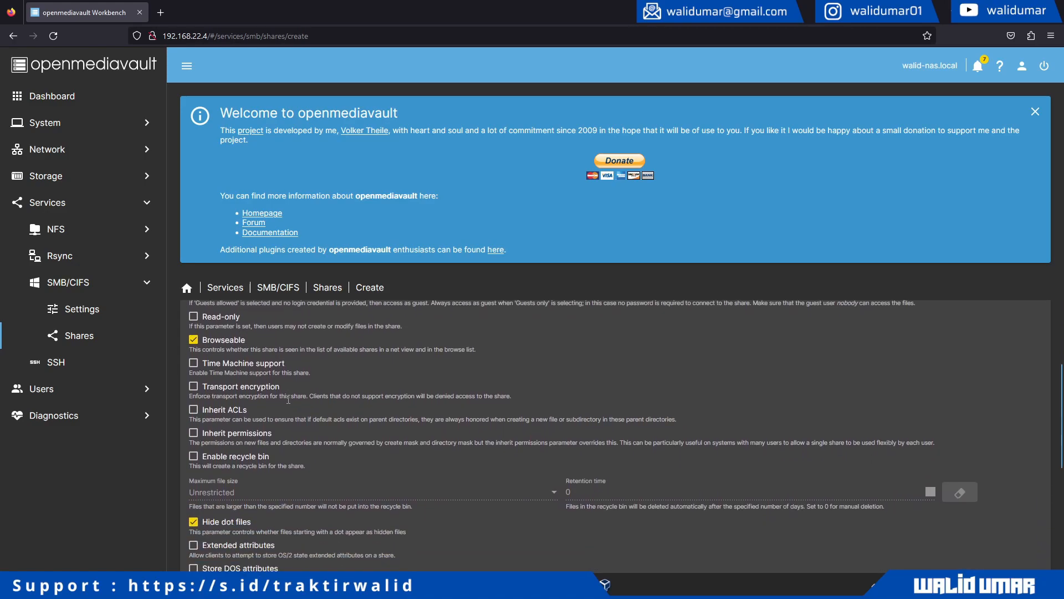
pyautogui.scroll(-1, 305, 399)
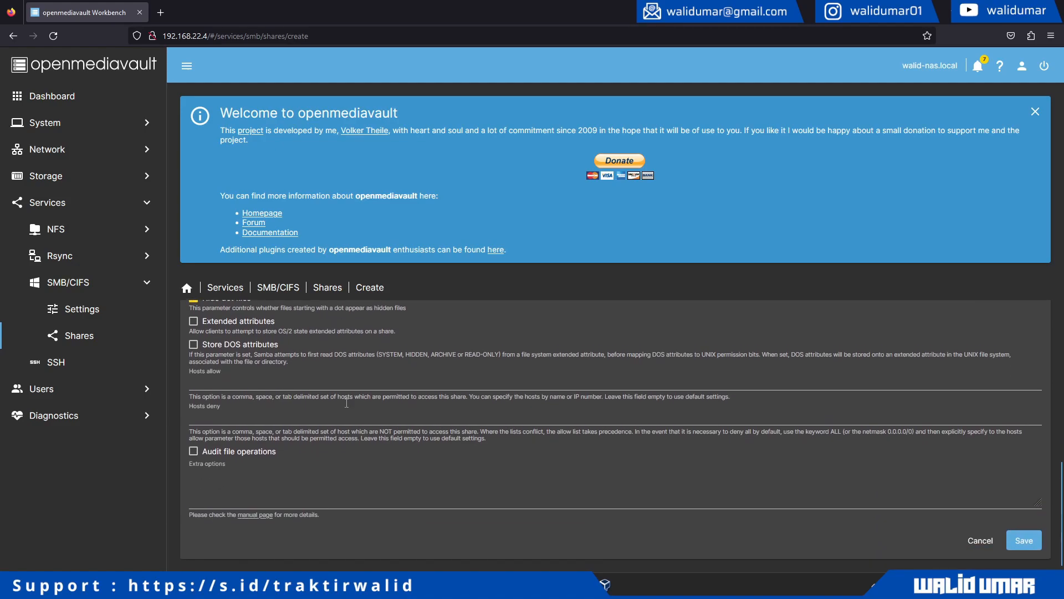
pyautogui.click(1024, 541)
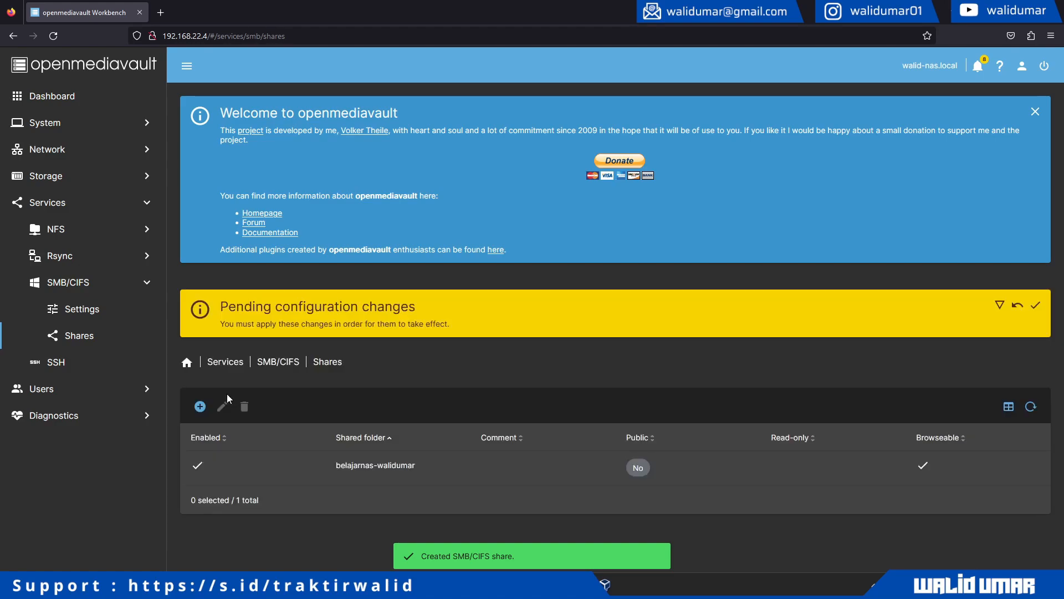
# - Apply the pending configuration changes for the new SMB share
pyautogui.click(1036, 306)
pyautogui.click(616, 338)
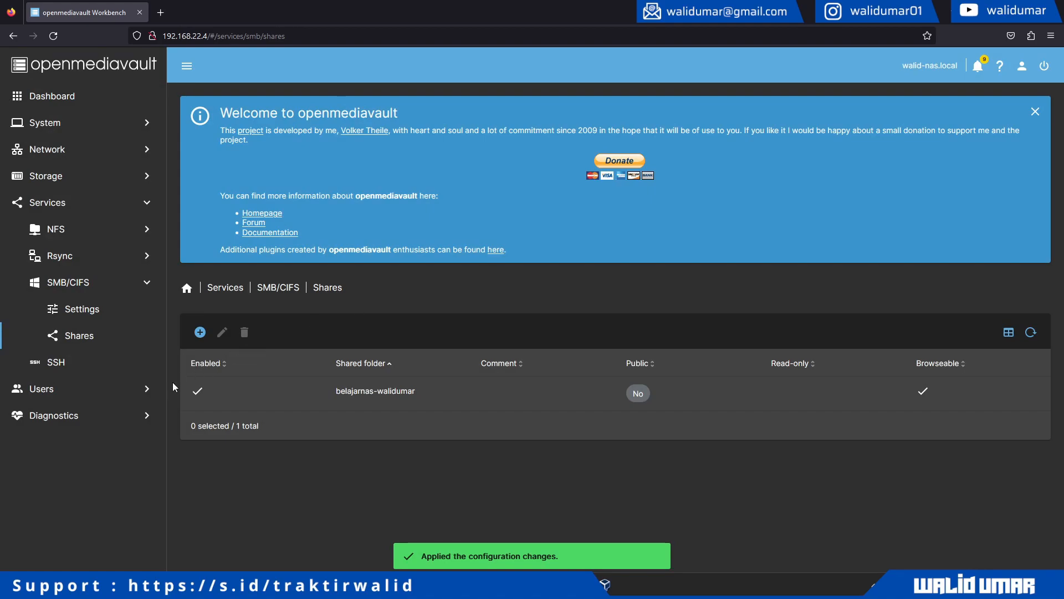
# - Go to the Users list under User Management and start adding a new user
pyautogui.click(125, 388)
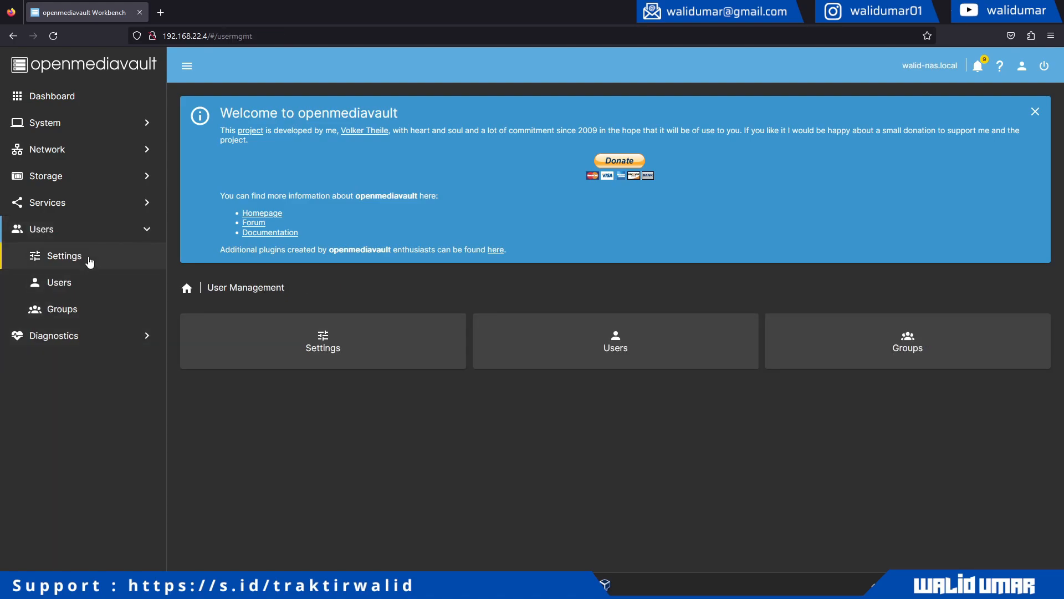
pyautogui.click(98, 286)
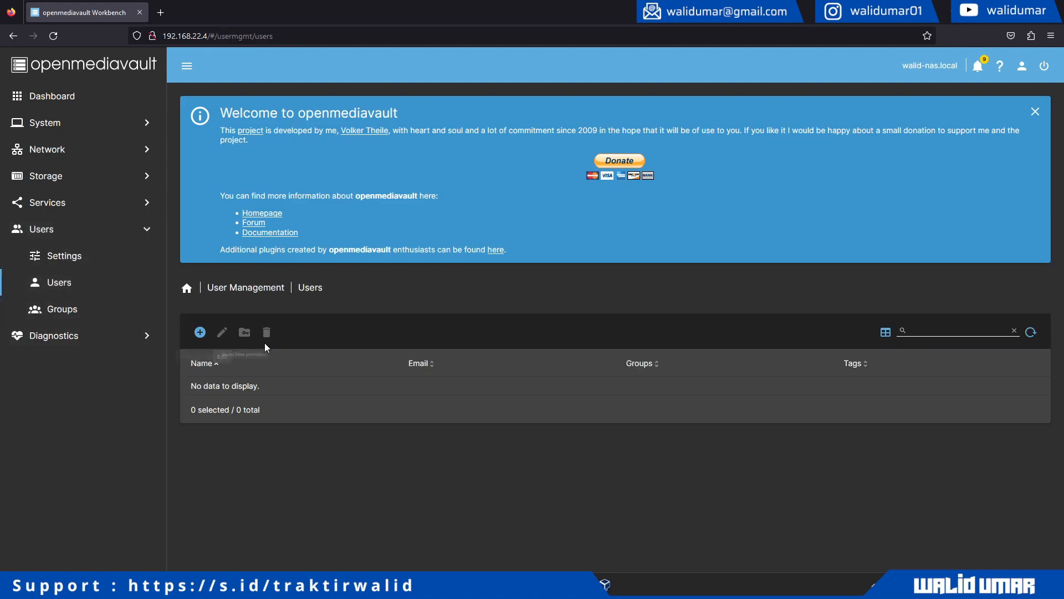
pyautogui.click(200, 332)
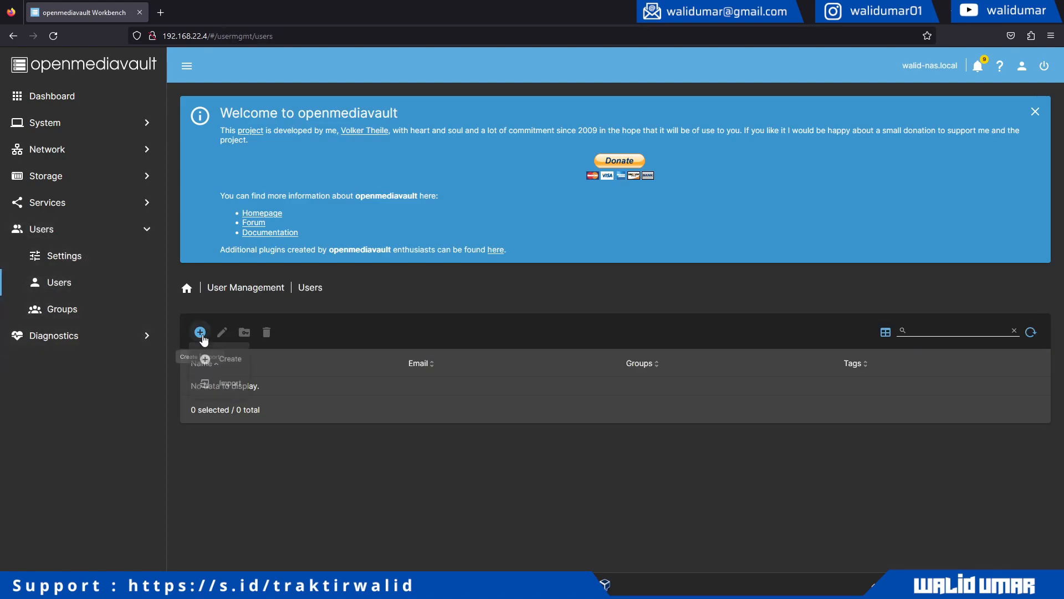
pyautogui.click(220, 361)
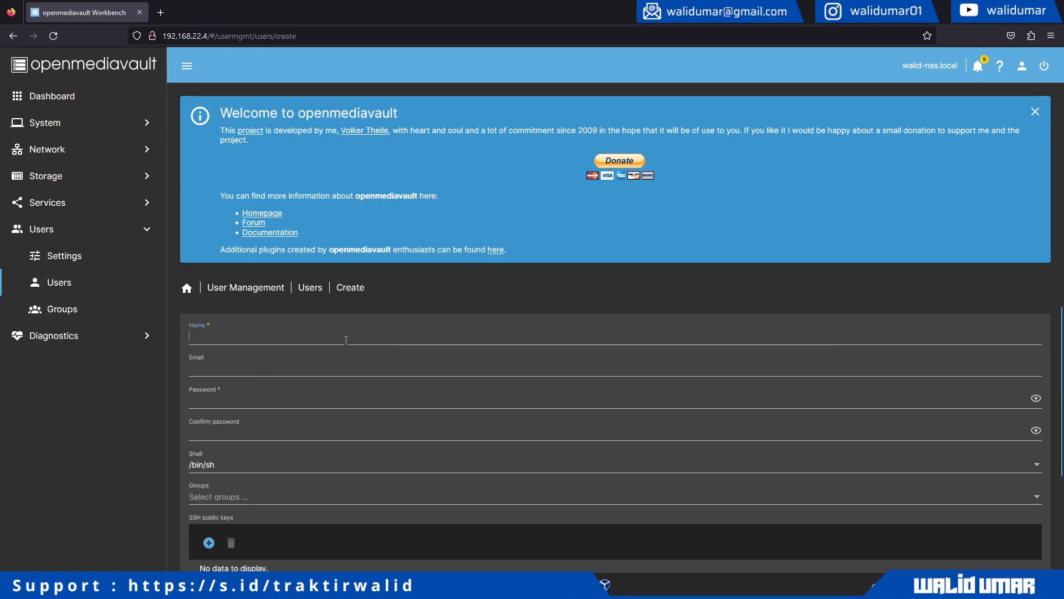
# - Fill in the new user's e-mail address, password and password confirmation
pyautogui.press('Tab')
pyautogui.press('Tab')
pyautogui.write('tk')
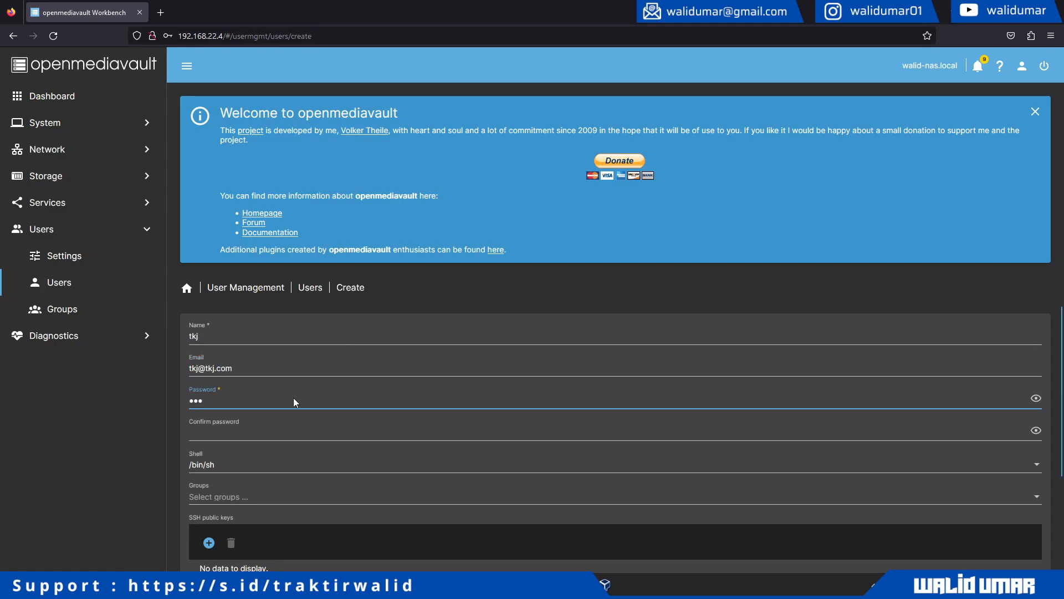
pyautogui.press('Tab')
pyautogui.write('tkj')
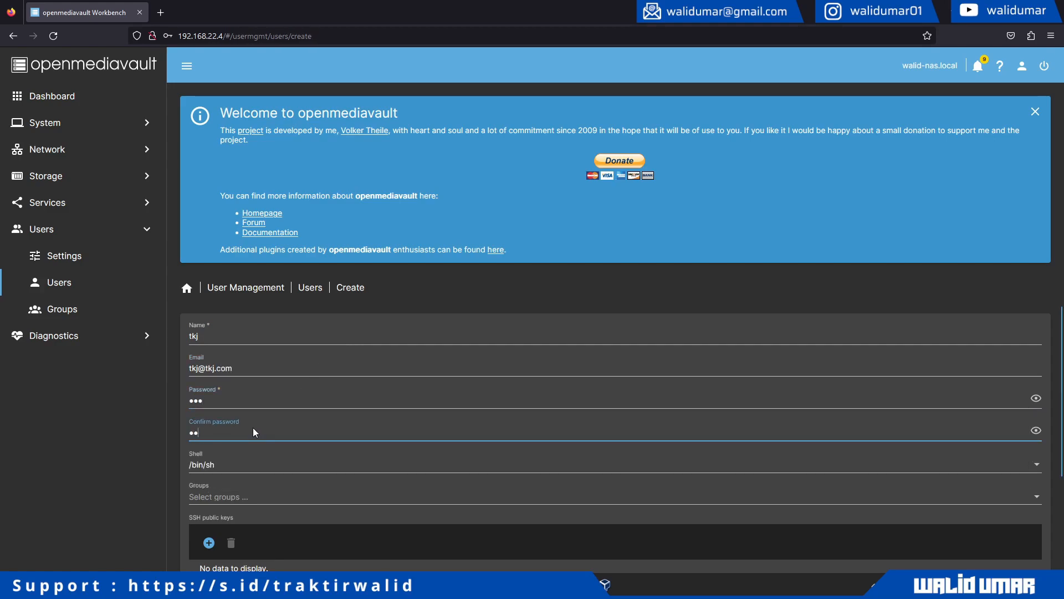
# - Leave the Groups field empty and save the new user account
pyautogui.scroll(-3, 216, 443)
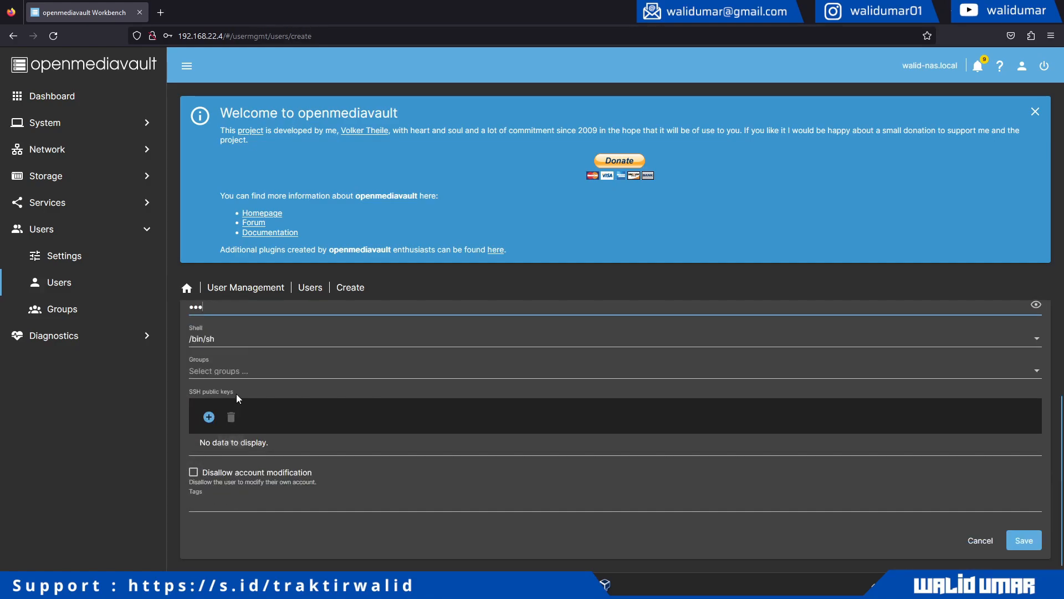
pyautogui.click(246, 377)
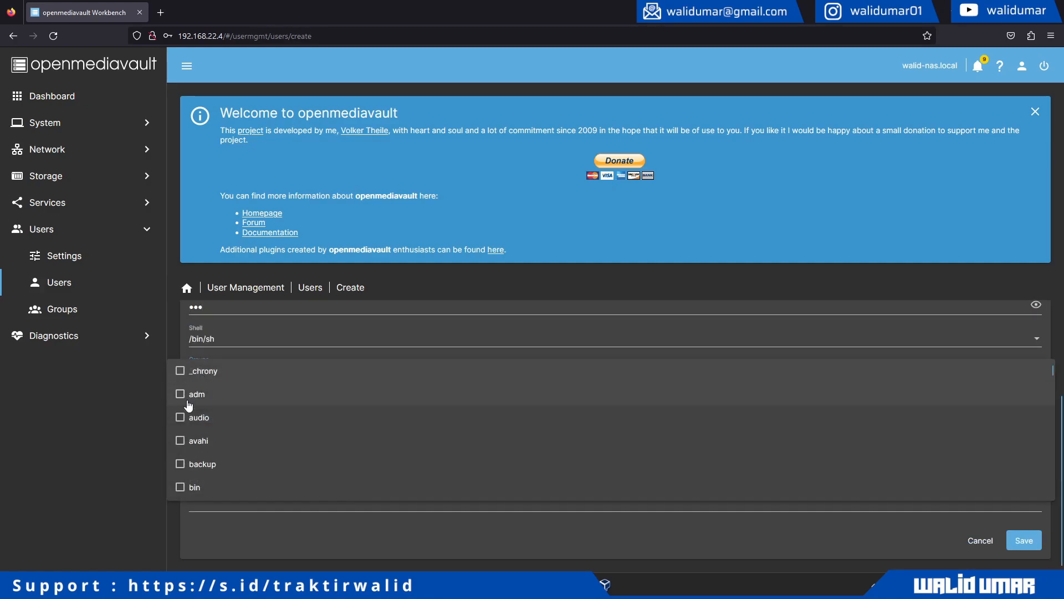
pyautogui.click(143, 428)
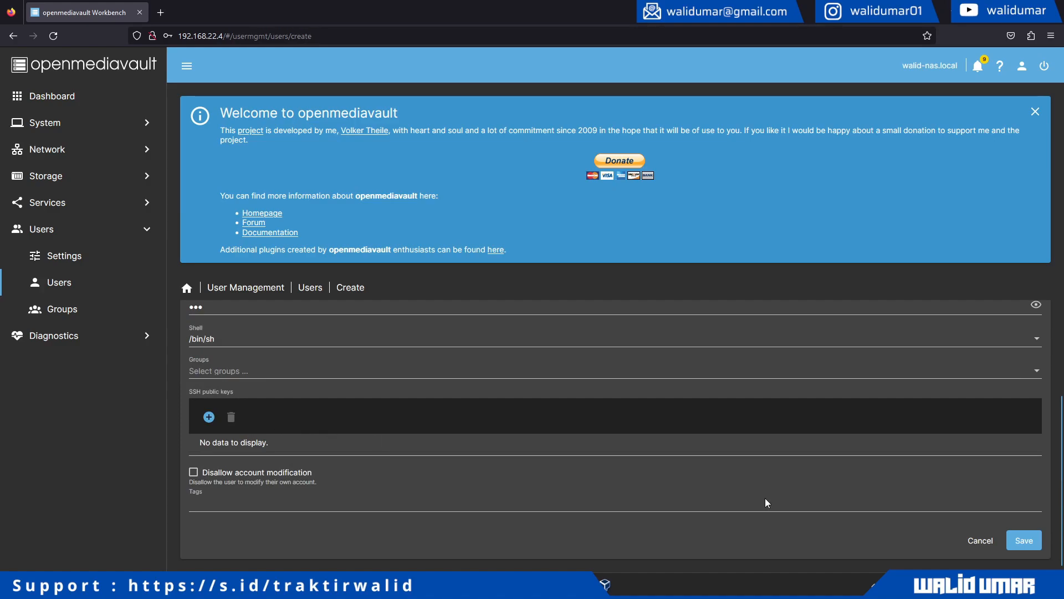
pyautogui.click(1028, 544)
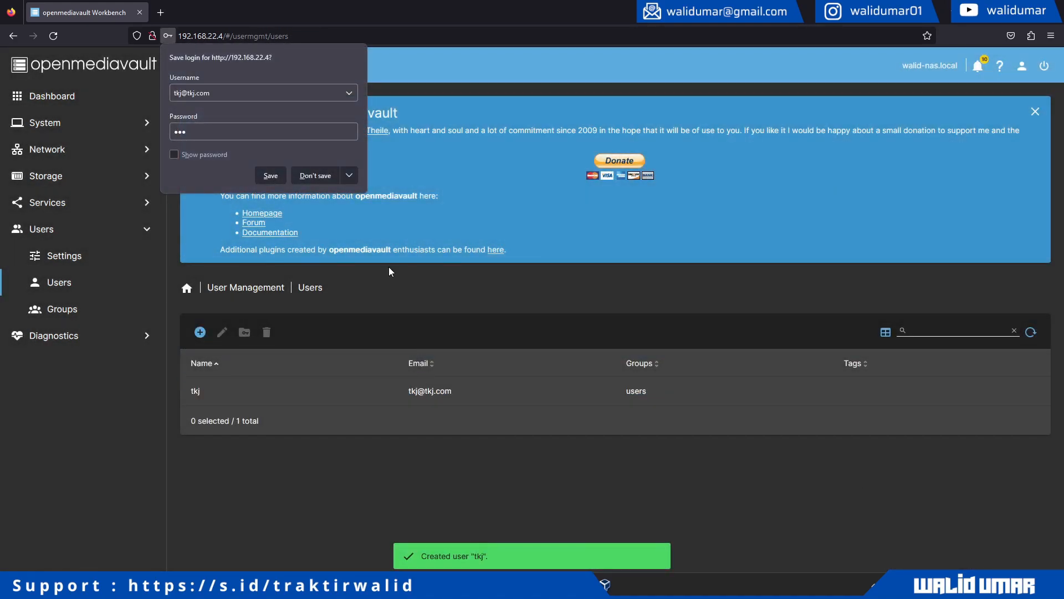
# - Decline Firefox's login save prompt and apply the pending configuration changes
pyautogui.click(321, 180)
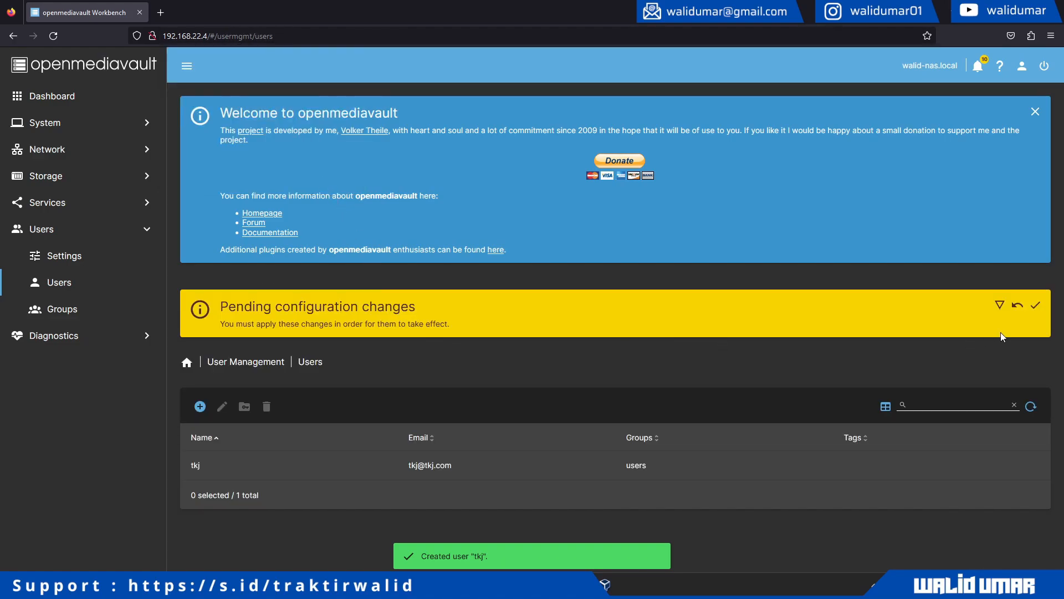
pyautogui.click(1037, 306)
pyautogui.click(633, 338)
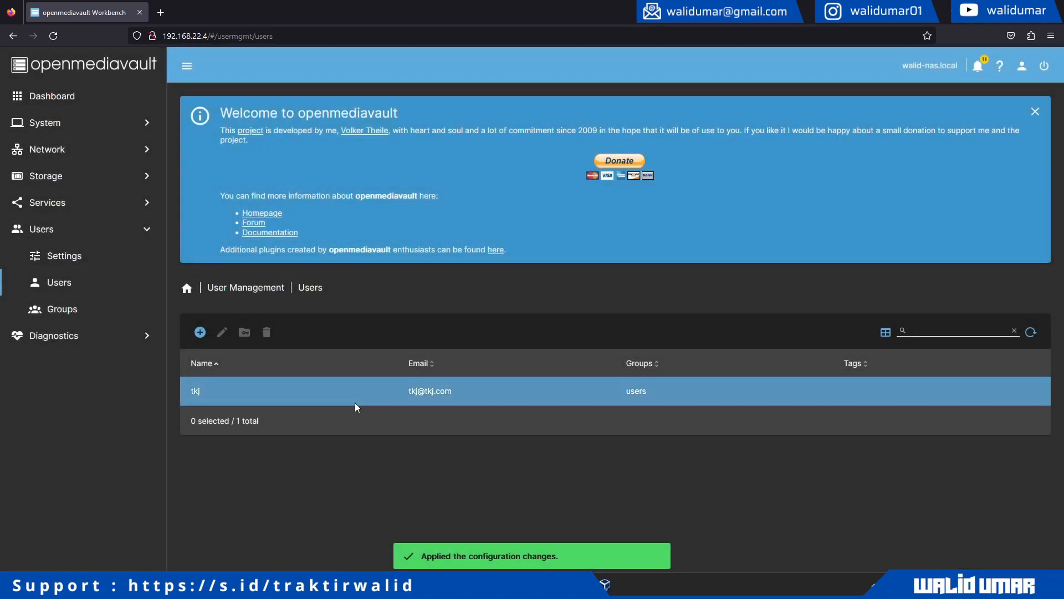
# - Grant the new user Read/Write on belajarnas-walidumar, save, and apply the changes
pyautogui.click(344, 394)
pyautogui.click(244, 334)
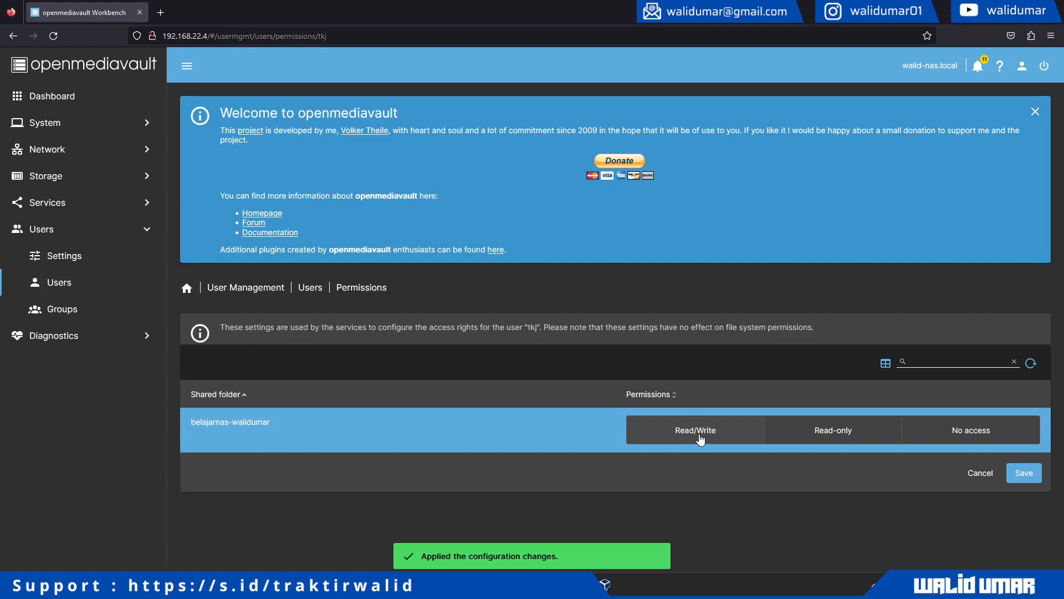
pyautogui.click(732, 438)
pyautogui.click(1025, 474)
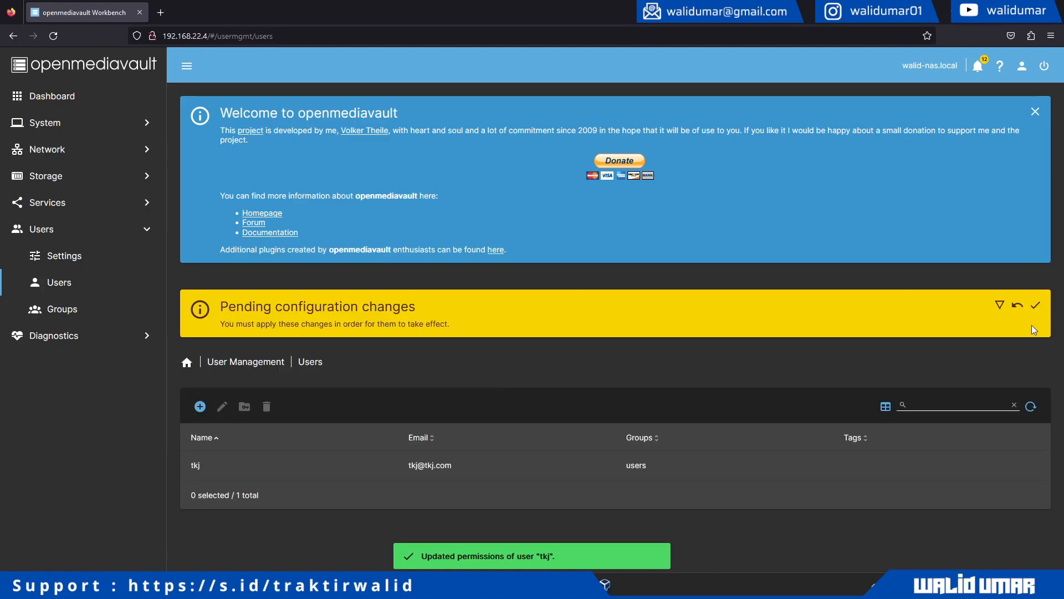
pyautogui.click(1036, 307)
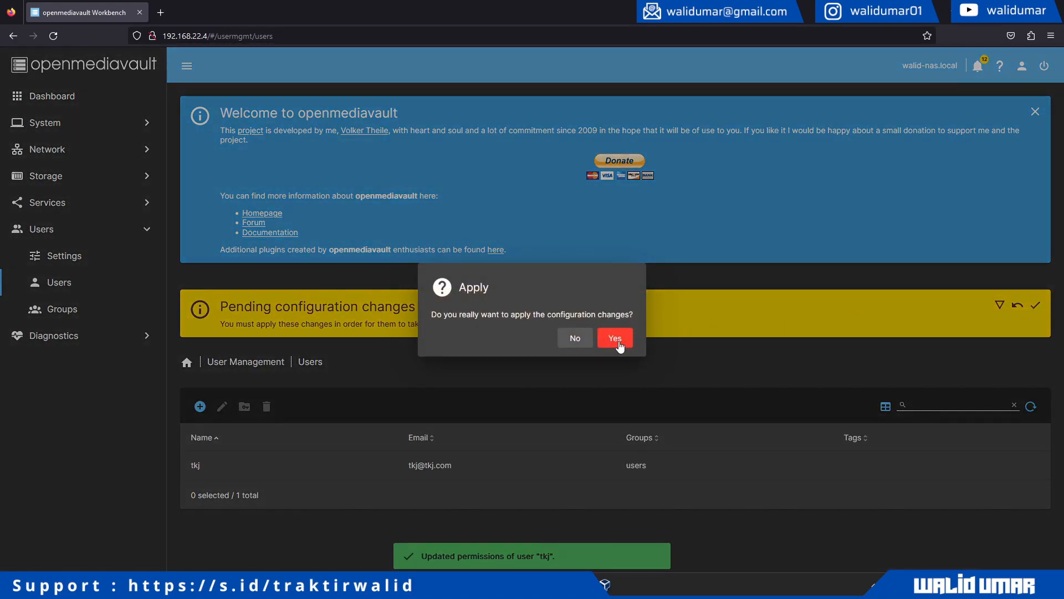
pyautogui.click(614, 338)
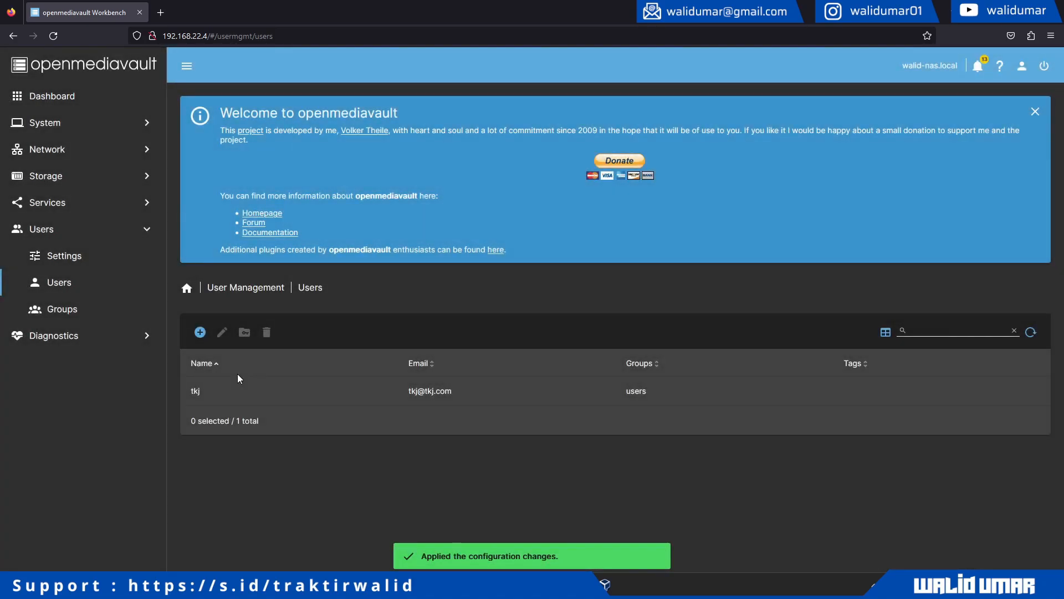
# - Open \\192.168.22.4 in File Explorer from the Run box
pyautogui.press('super+r')
pyautogui.press('Right')
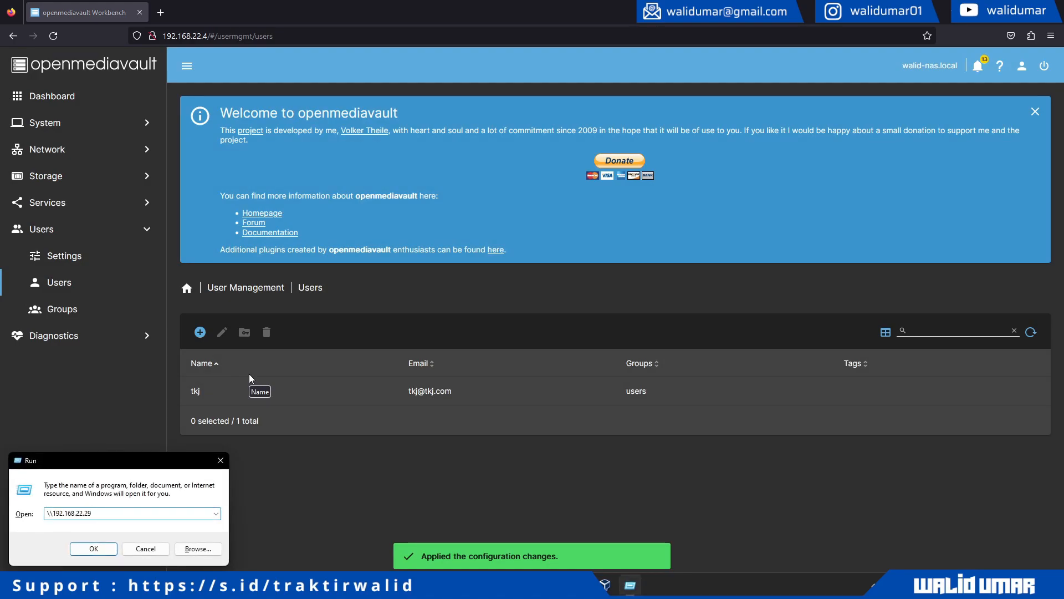
pyautogui.press('BackSpace')
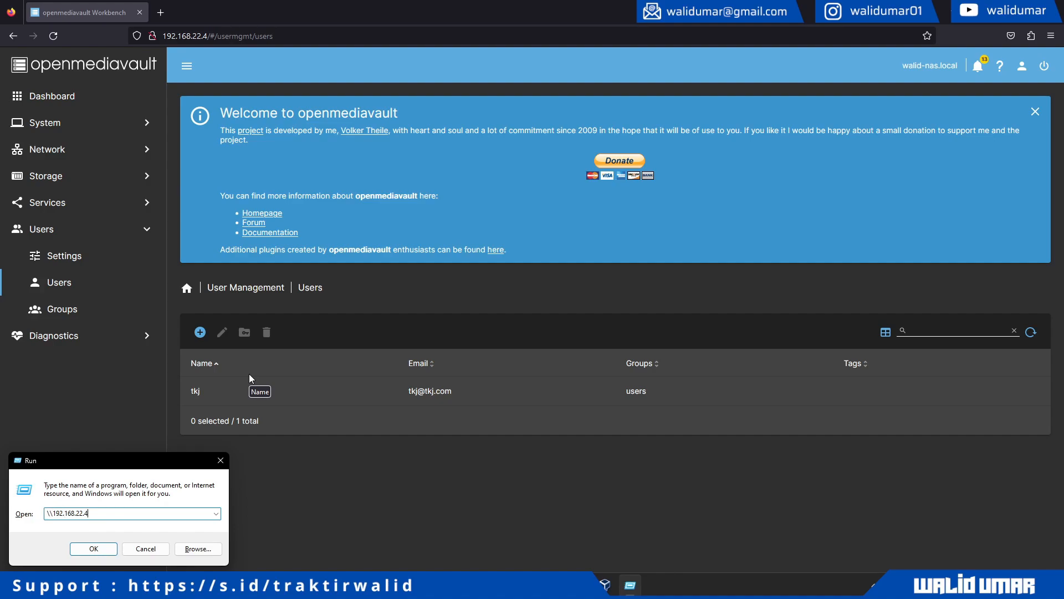
pyautogui.press('Return')
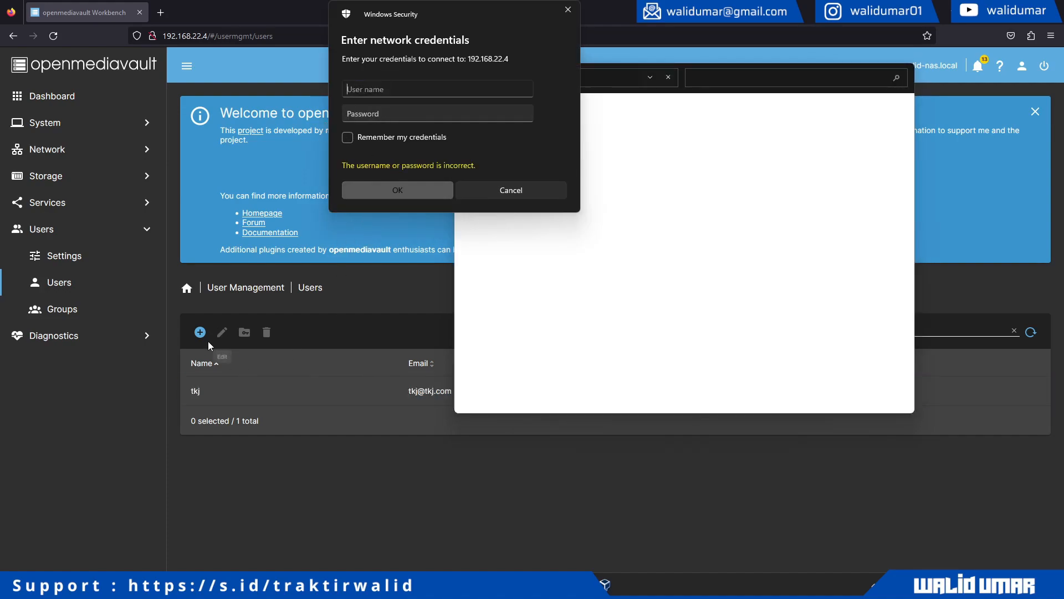
# - Enter the new user's username and password in Windows Security and submit
pyautogui.write('tkj')
pyautogui.press('Tab')
pyautogui.write('tk')
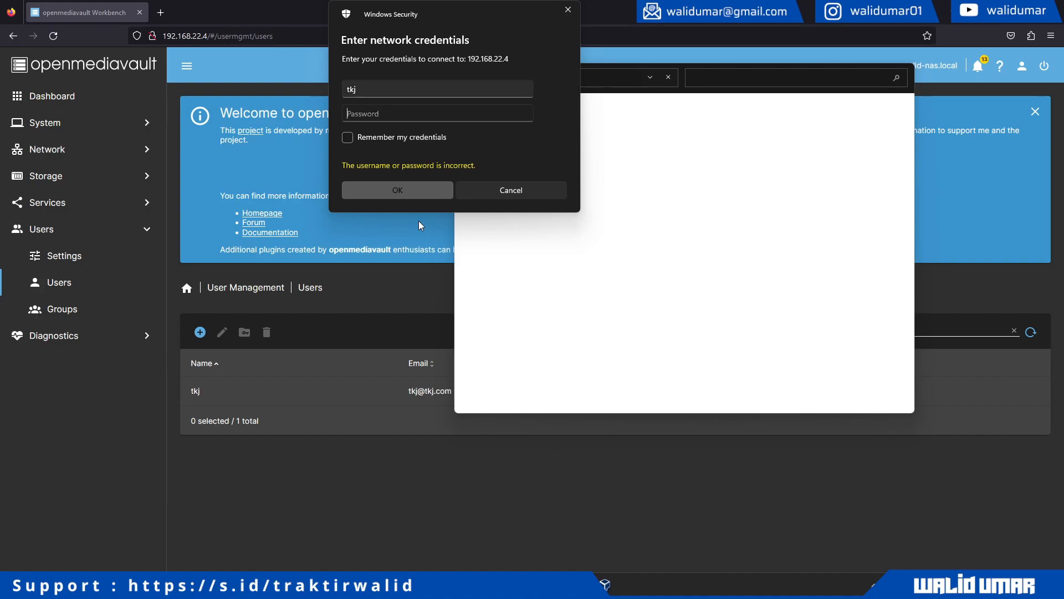
pyautogui.write('j')
pyautogui.click(393, 188)
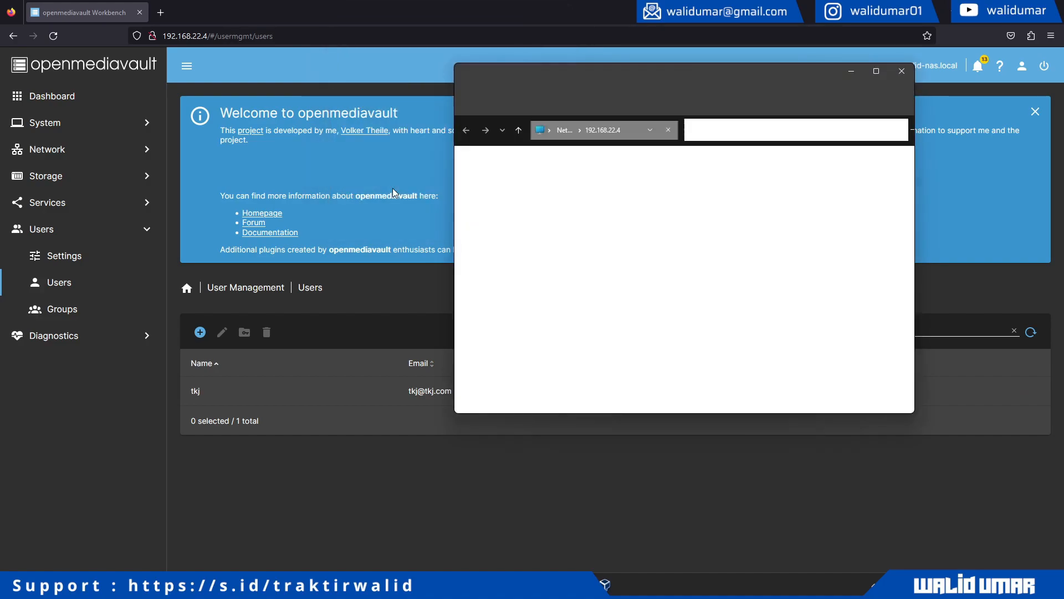
# - Map the belajarnas-walidumar share as network drive Y:
pyautogui.click(694, 171)
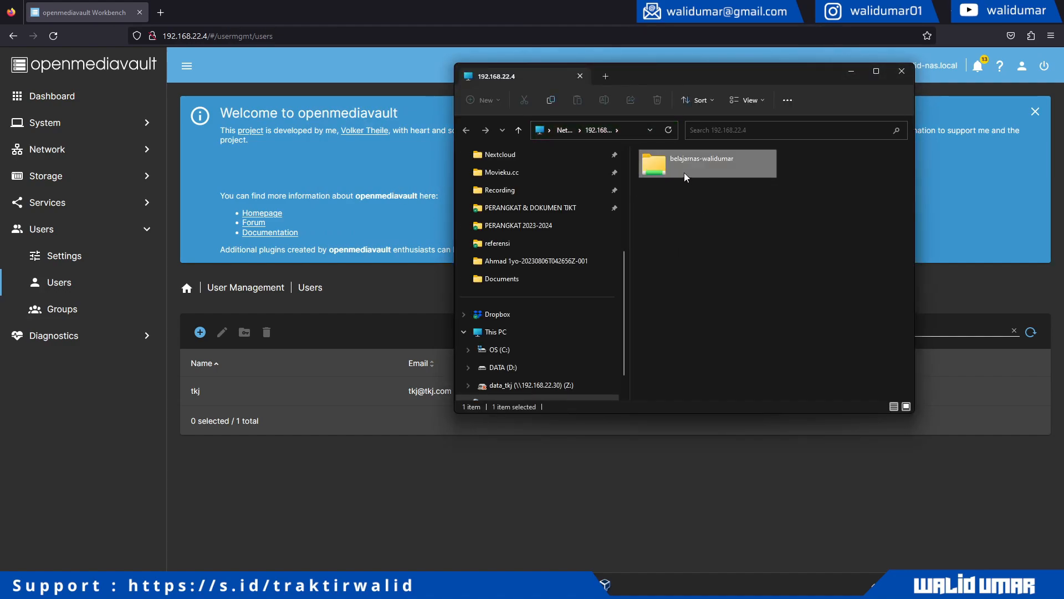
pyautogui.rightClick(685, 177)
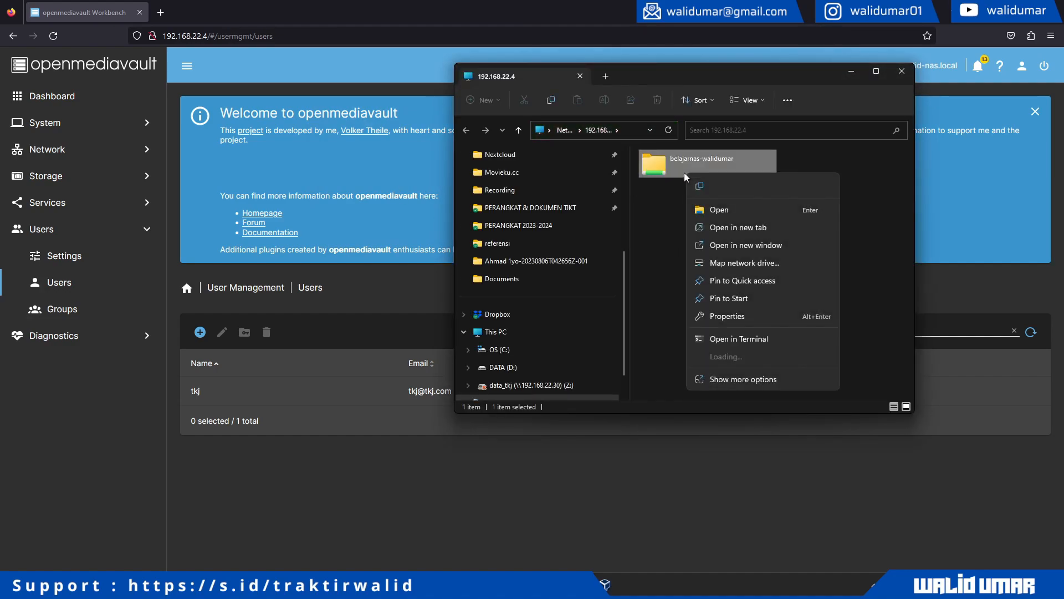
pyautogui.click(747, 264)
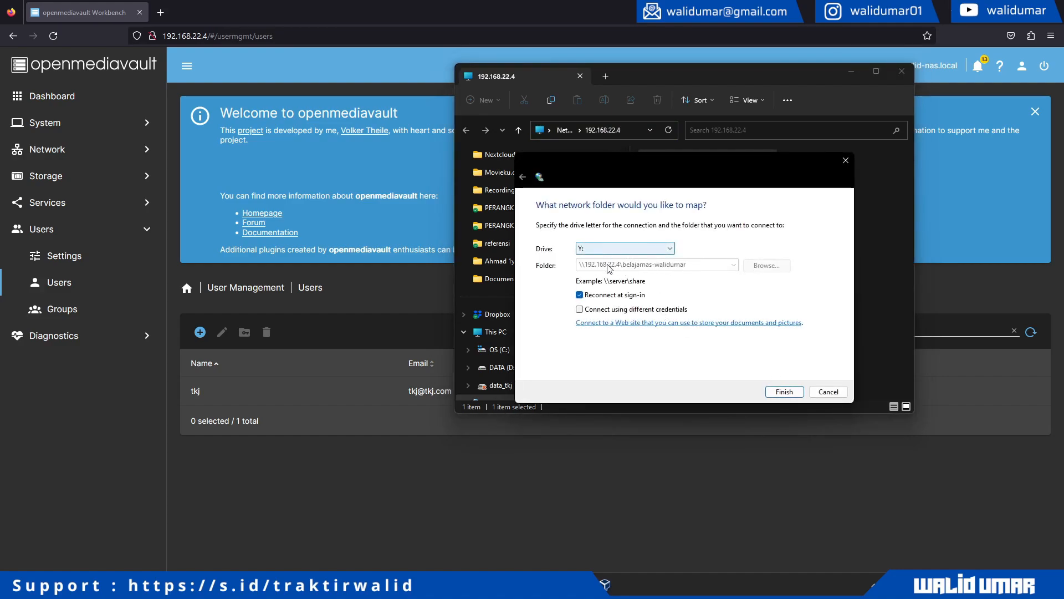
pyautogui.click(783, 391)
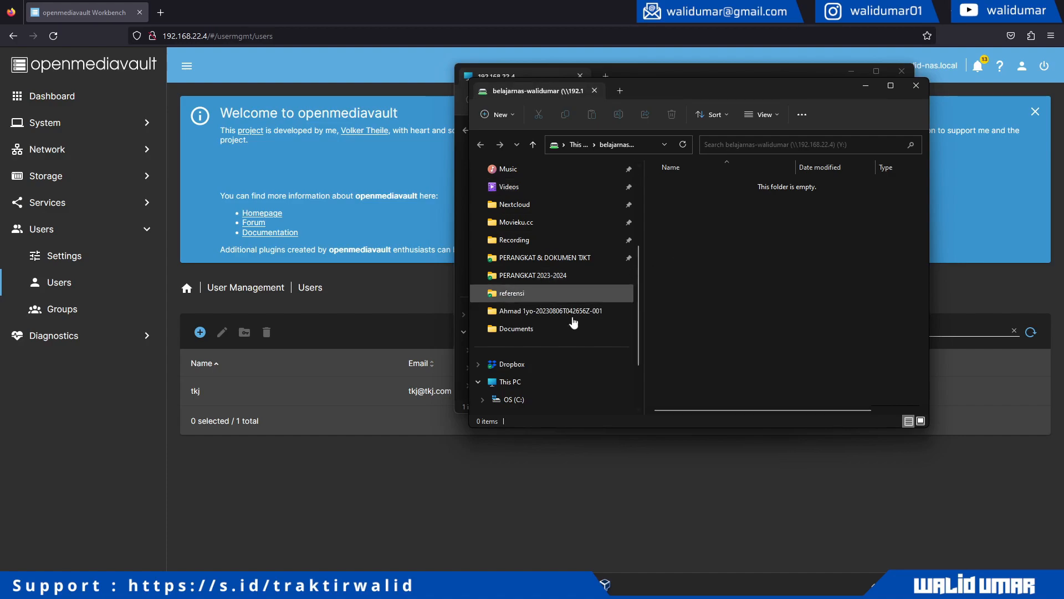
# - Close the old 192.168.22.4 window and open the empty Y: drive from This PC
pyautogui.click(546, 380)
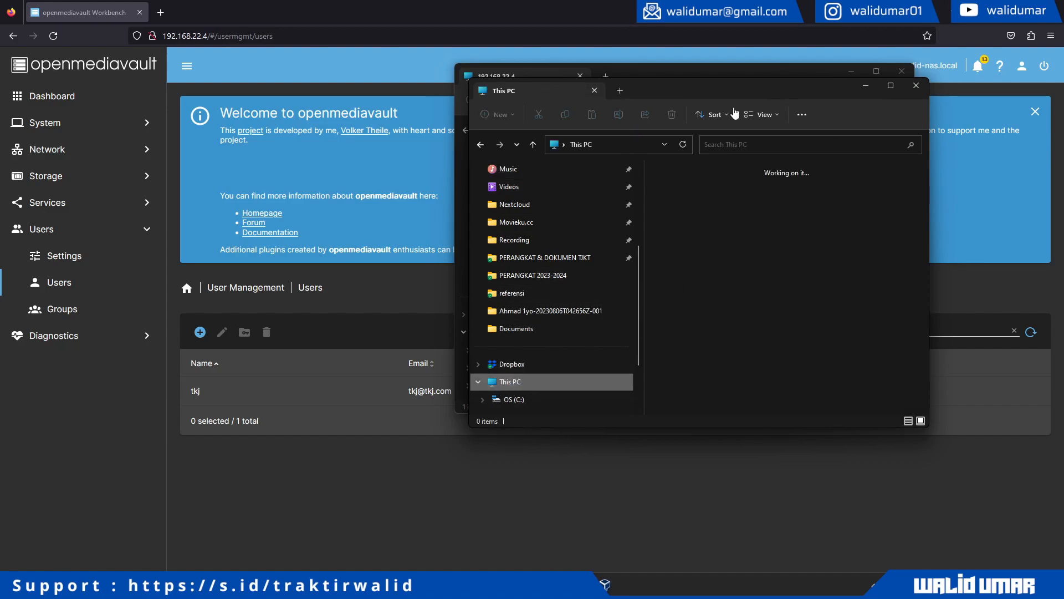
pyautogui.click(901, 71)
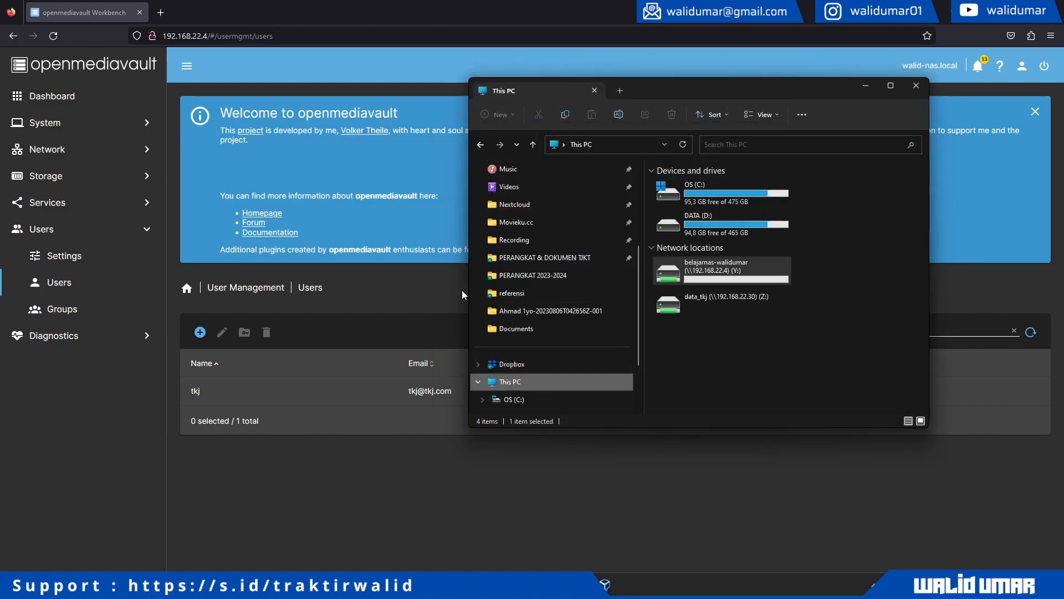
pyautogui.moveTo(468, 290); pyautogui.dragTo(310, 286)
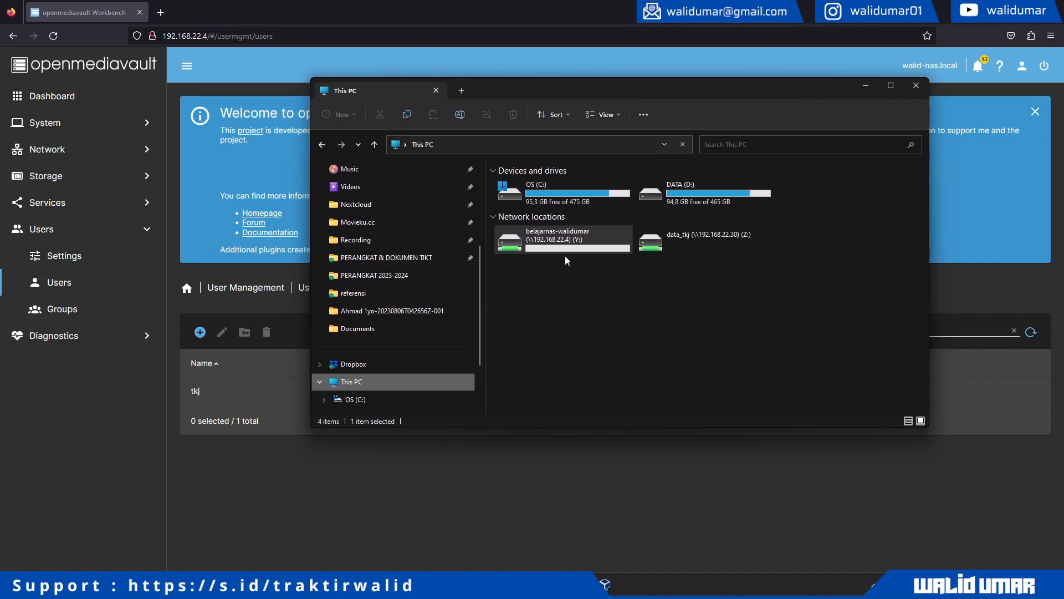
pyautogui.click(611, 275)
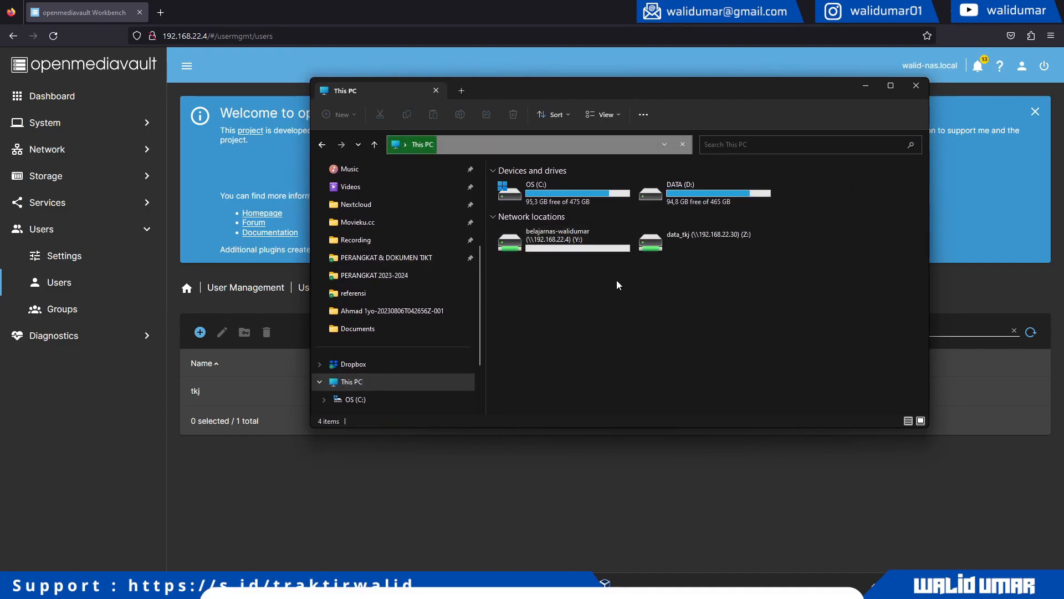
pyautogui.doubleClick(580, 249)
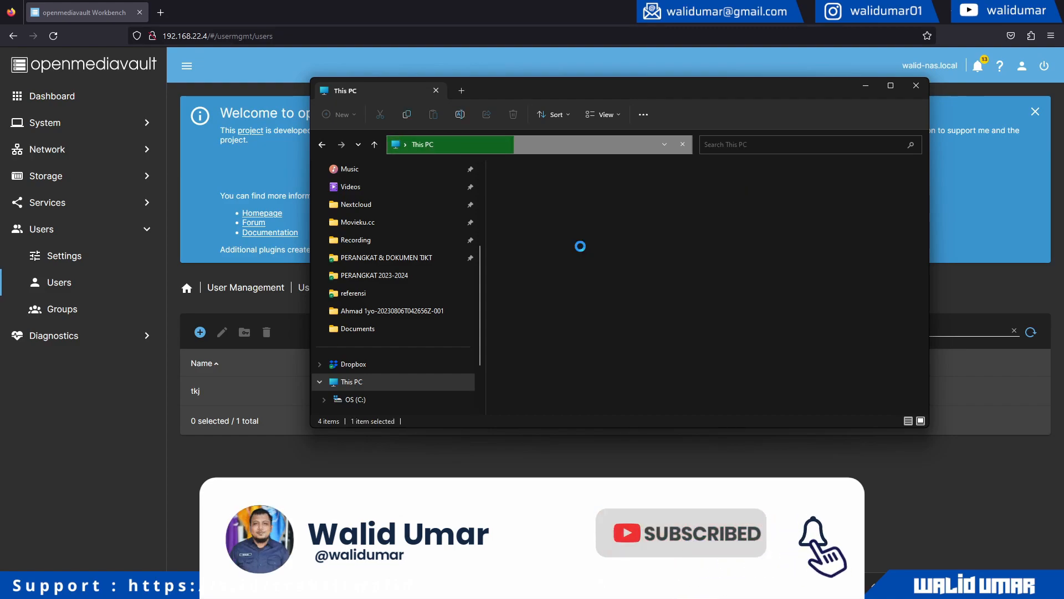
pyautogui.rightClick(580, 245)
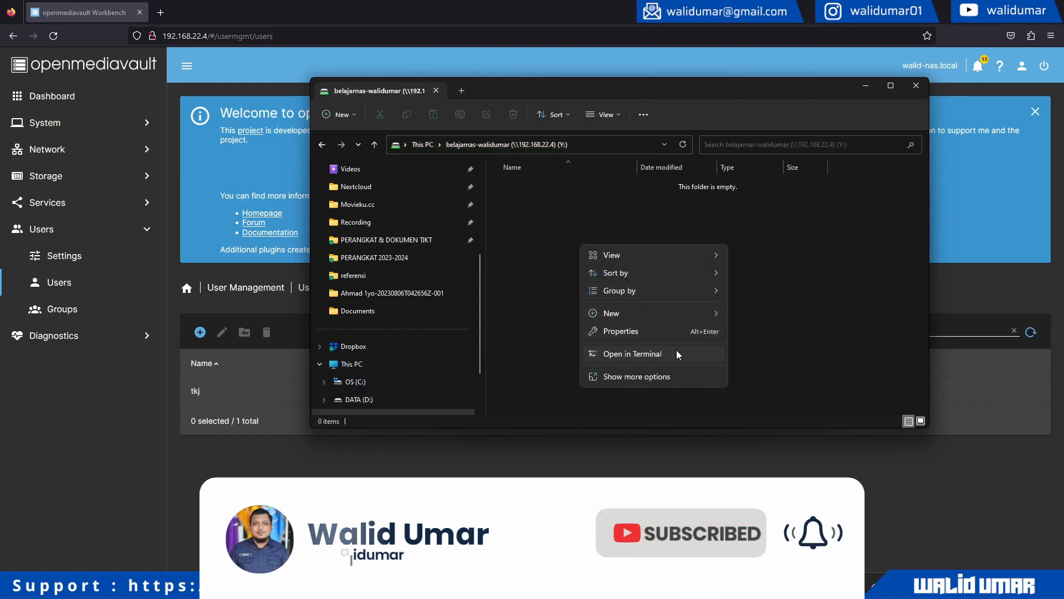
# - Create a folder named New folder on the Y: drive
pyautogui.moveTo(686, 314)
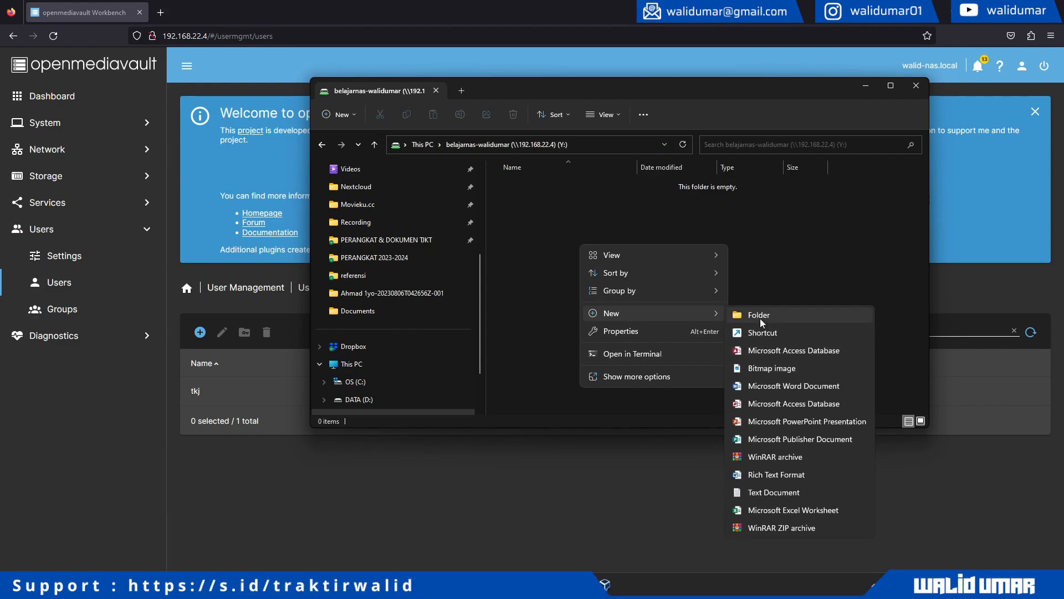
pyautogui.click(760, 317)
pyautogui.click(673, 292)
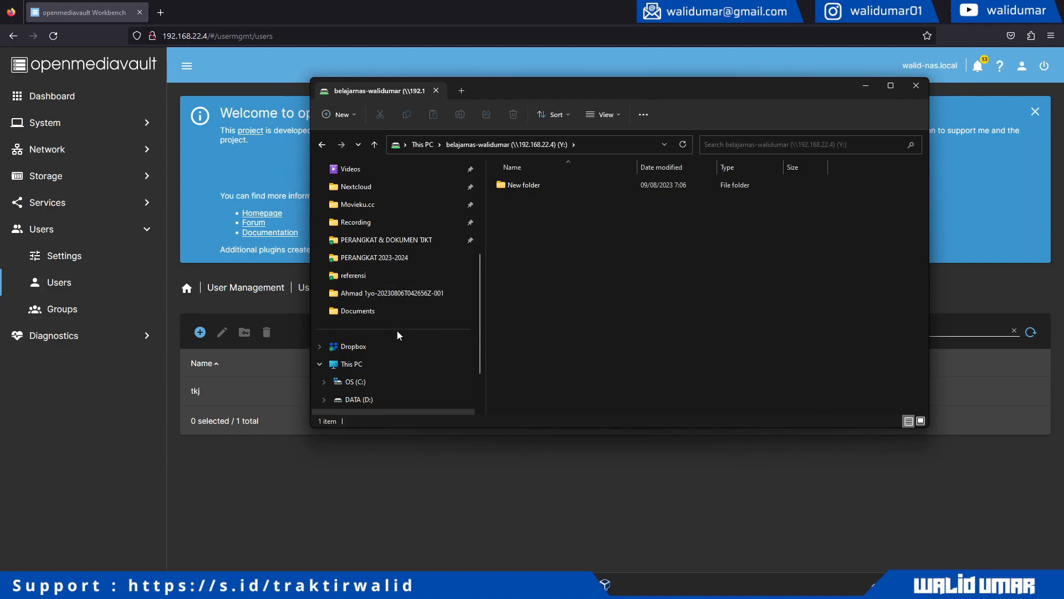
# - Open the Videos folder on the DATA (D:) drive
pyautogui.scroll(-2, 368, 337)
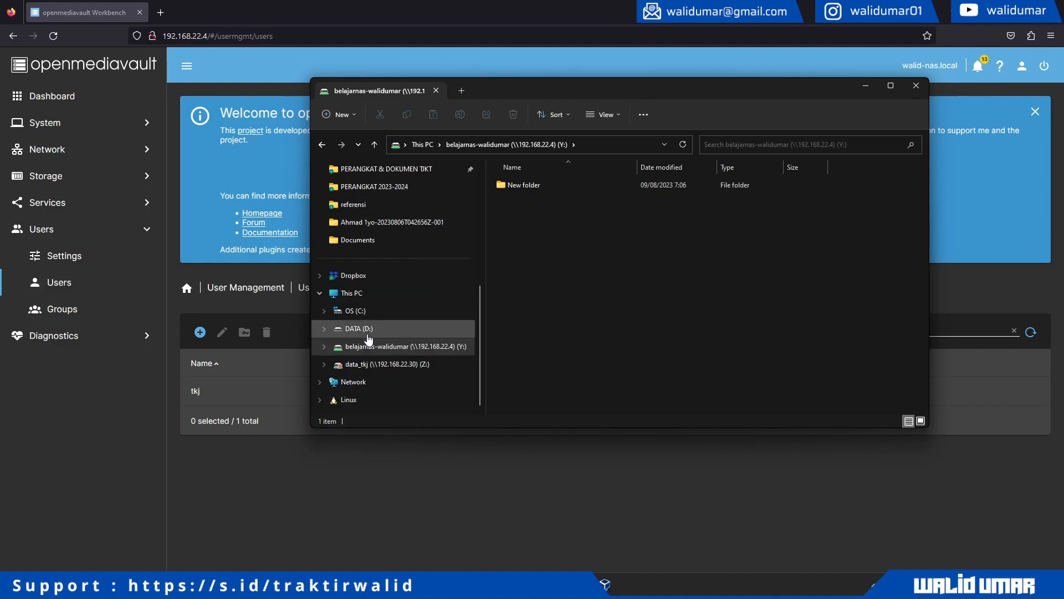
pyautogui.click(368, 330)
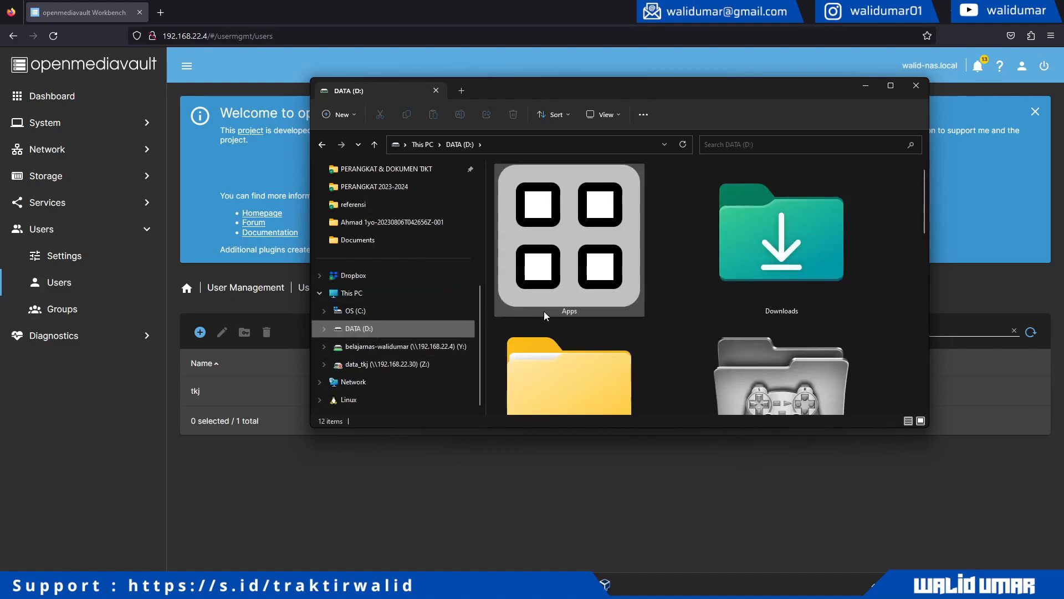
pyautogui.scroll(-3, 729, 321)
pyautogui.scroll(-5, 729, 320)
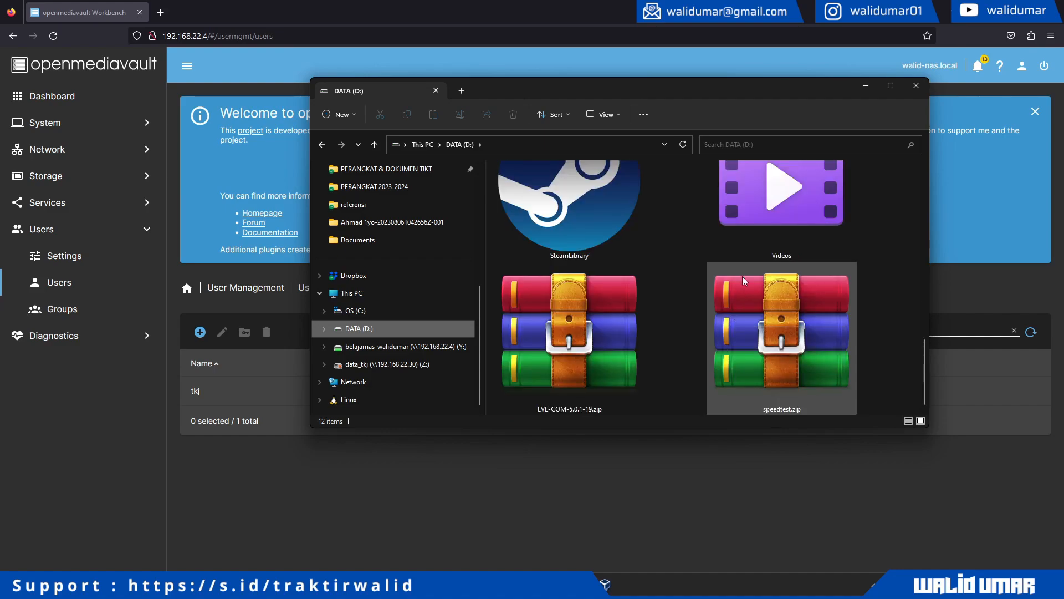
pyautogui.doubleClick(770, 227)
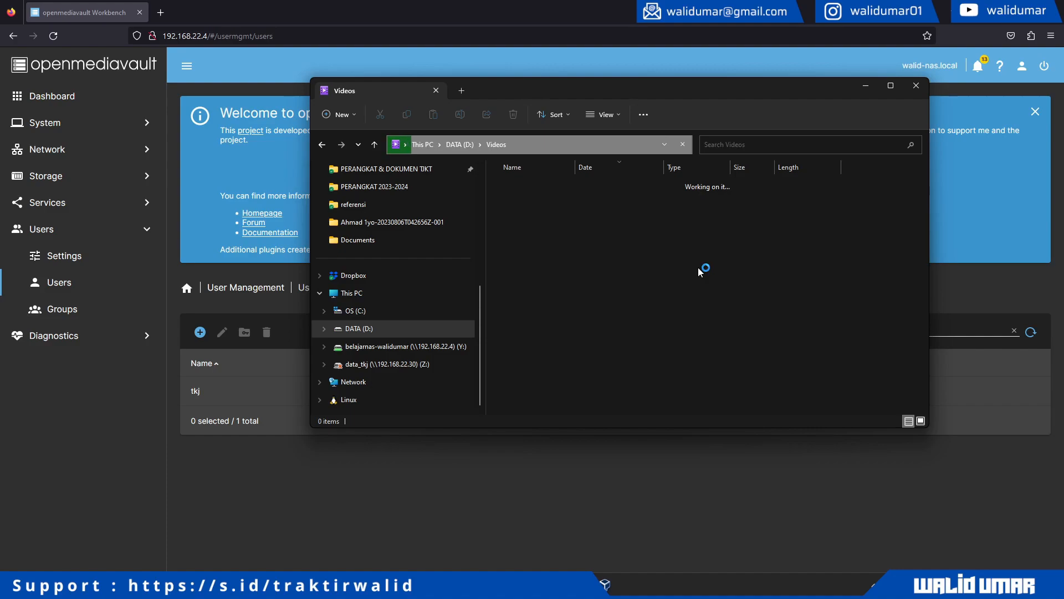
pyautogui.moveTo(589, 429); pyautogui.dragTo(590, 522)
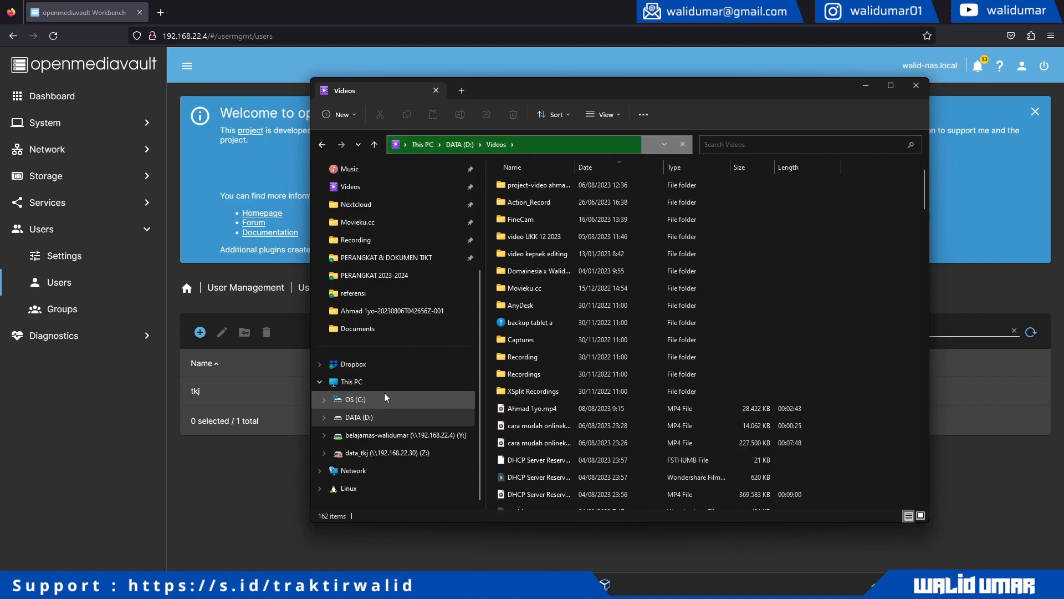
# - Select the two MP4 videos dated 06/08/2023 23:26 and 04/08/2023 23:56
pyautogui.scroll(-3, 571, 349)
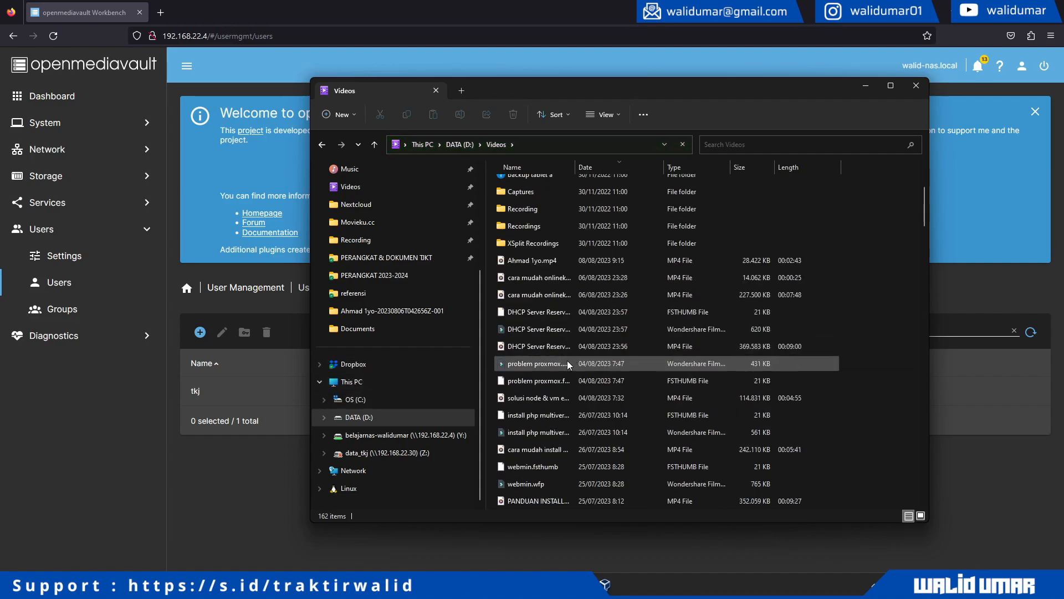
pyautogui.click(546, 278)
pyautogui.click(552, 295)
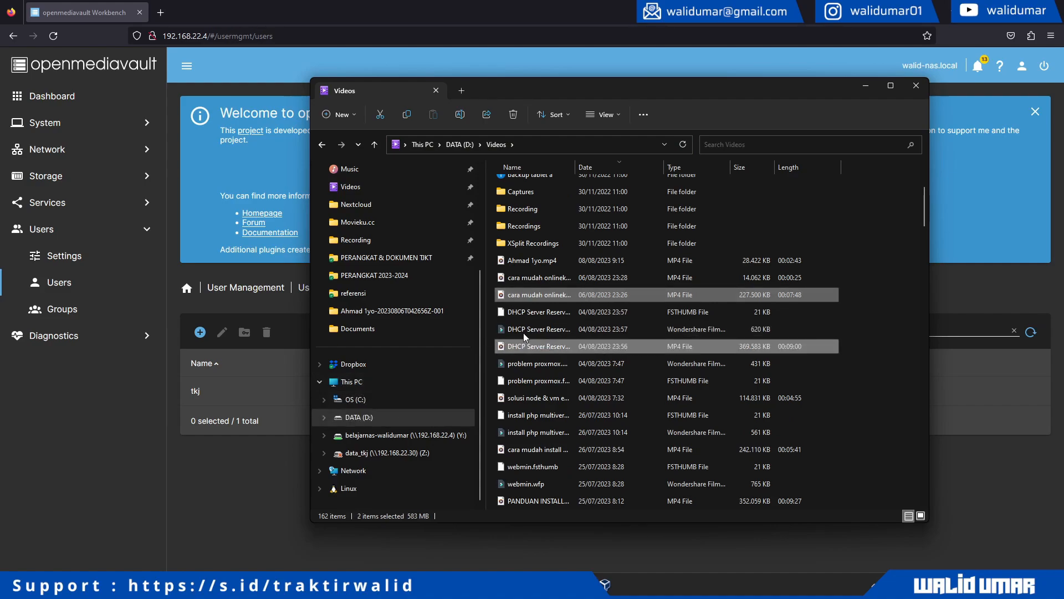
pyautogui.rightClick(523, 297)
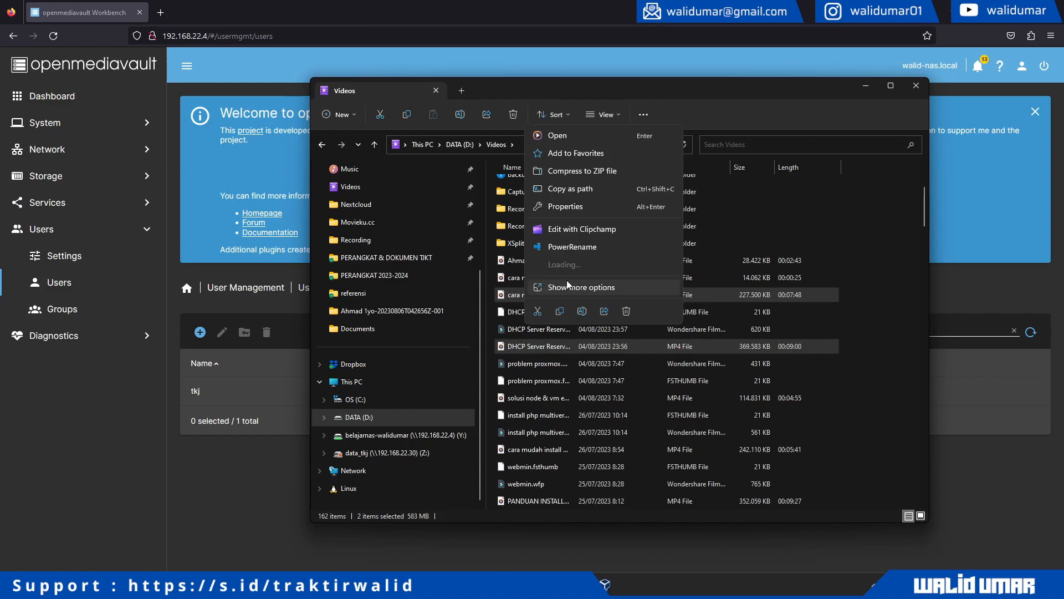
# - Copy the two selected videos and paste them onto the Y: network drive
pyautogui.click(560, 311)
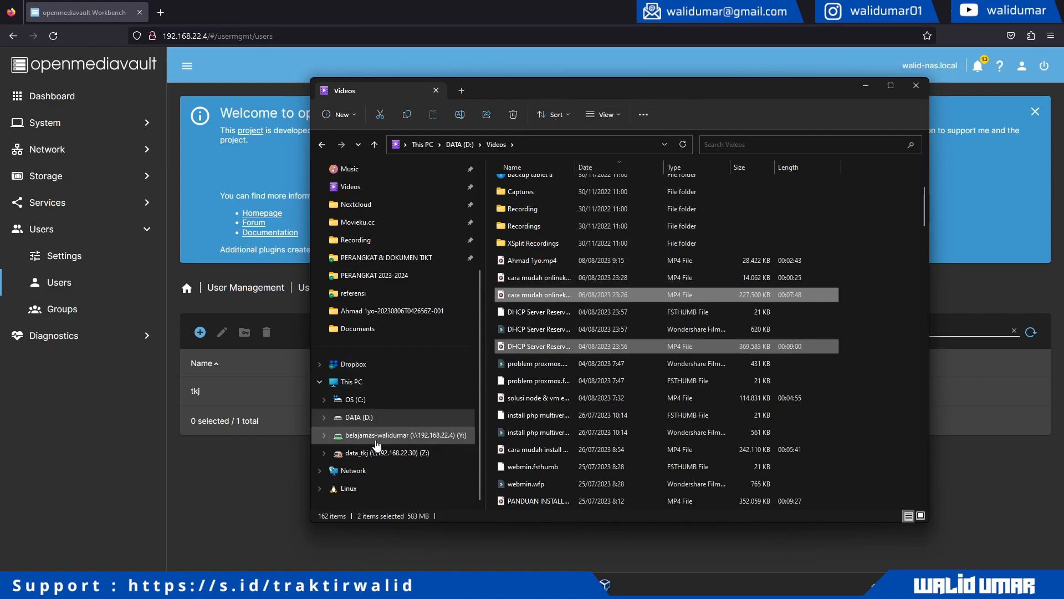
pyautogui.click(376, 442)
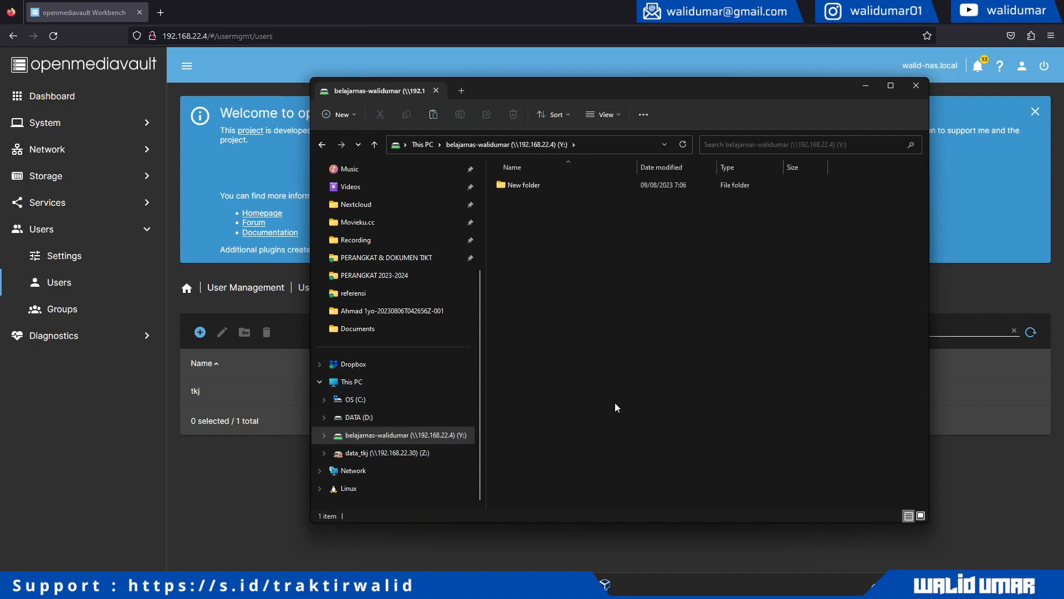
pyautogui.hotkey('ctrl', 'v')
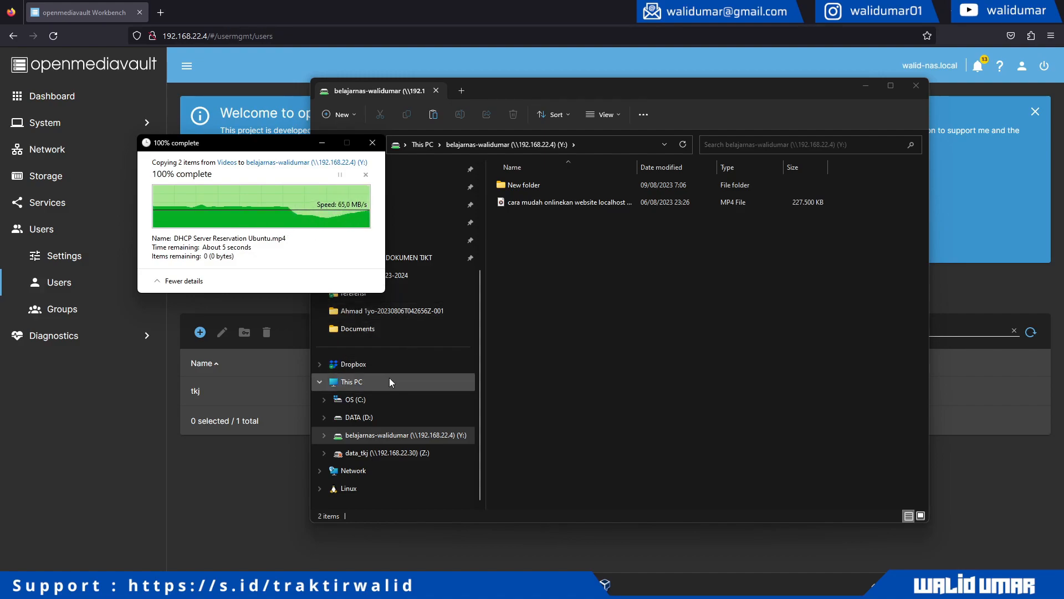
# - Reopen Y: from This PC and select the copied tutorial video
pyautogui.click(545, 274)
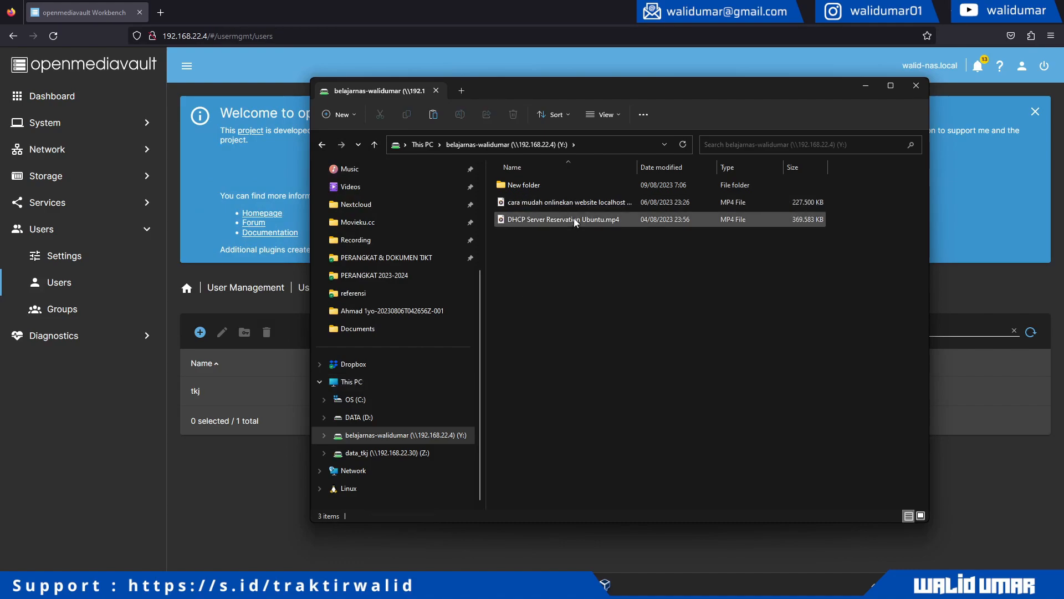
pyautogui.click(376, 382)
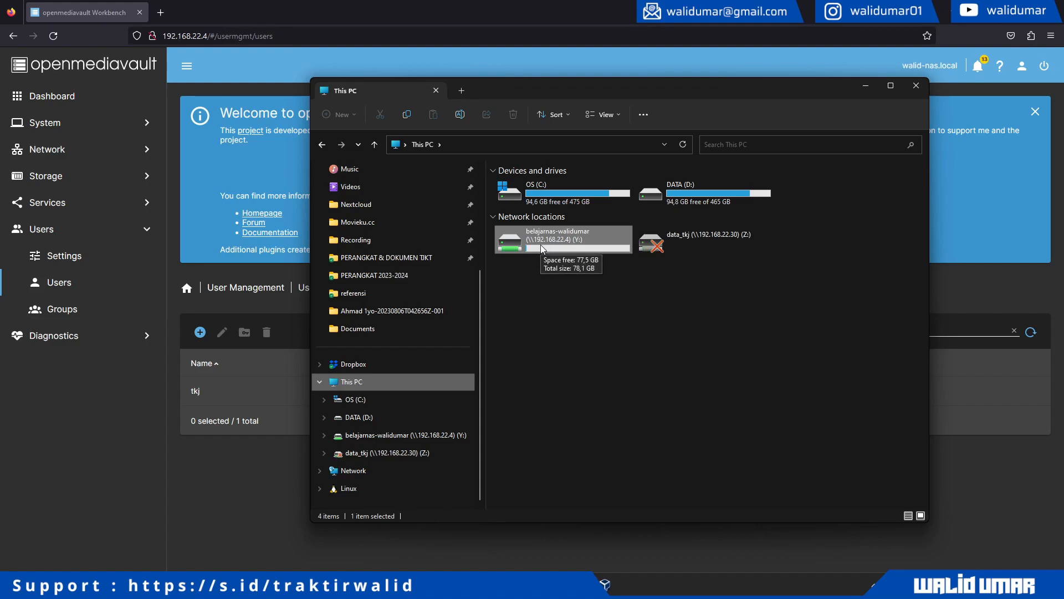
pyautogui.doubleClick(541, 245)
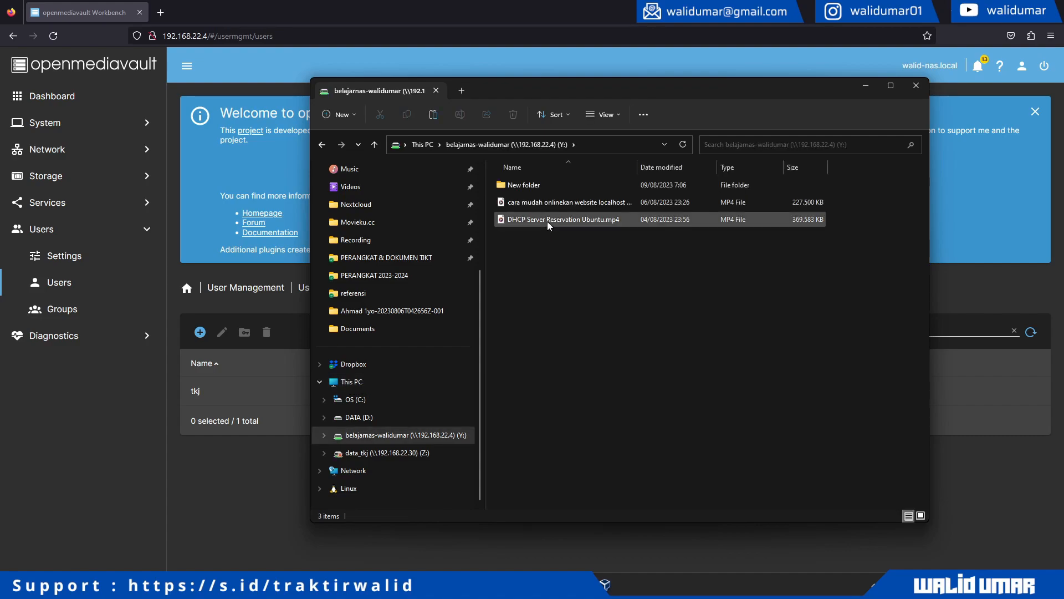
pyautogui.click(544, 207)
# - Play the tutorial MP4 from Y: in Media Player and seek to about 1:29
pyautogui.rightClick(544, 207)
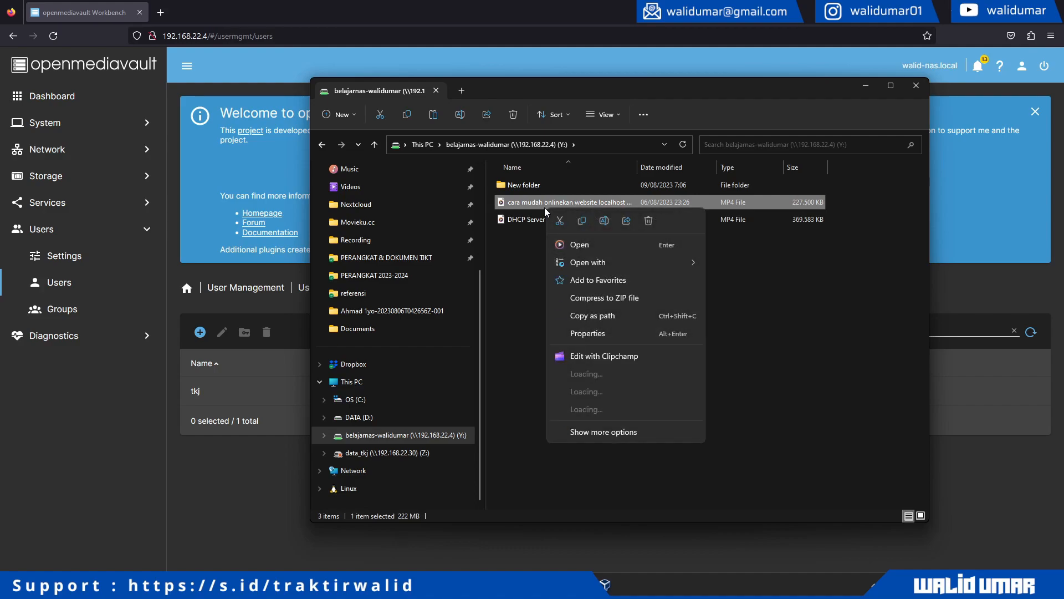
pyautogui.click(583, 248)
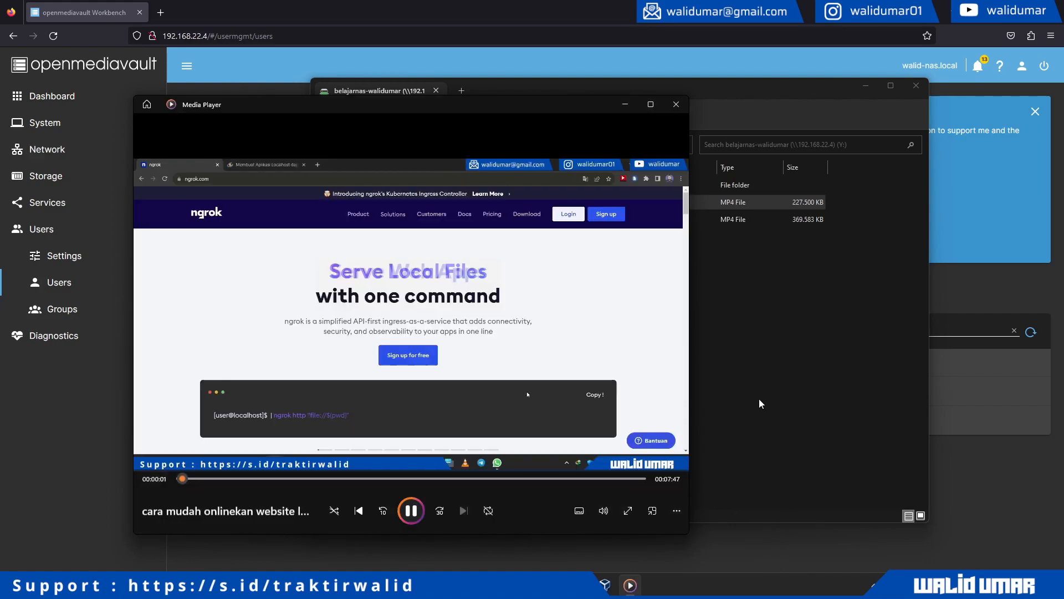
pyautogui.click(604, 511)
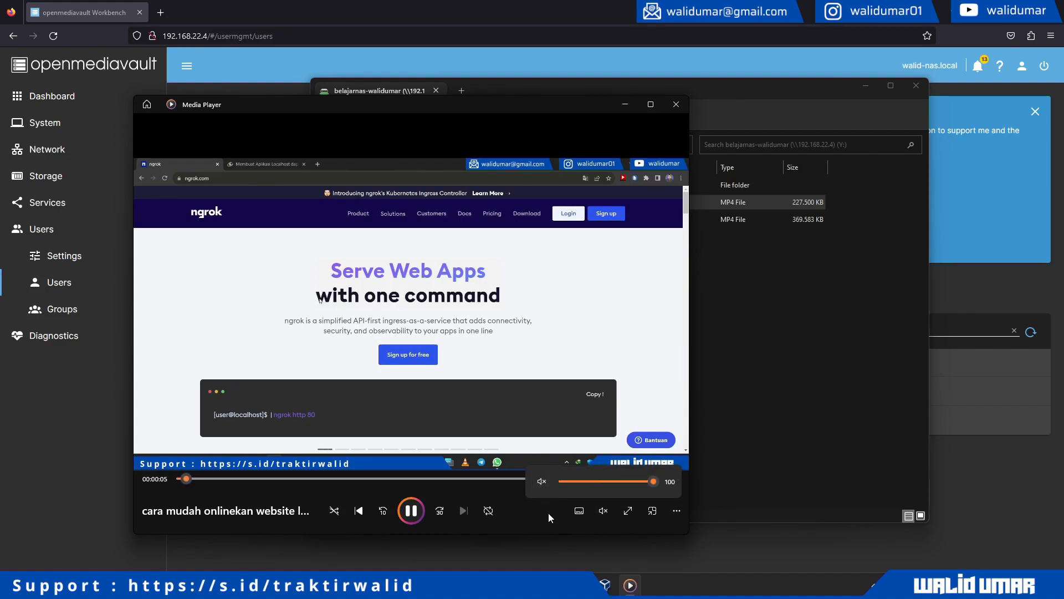
pyautogui.click(268, 479)
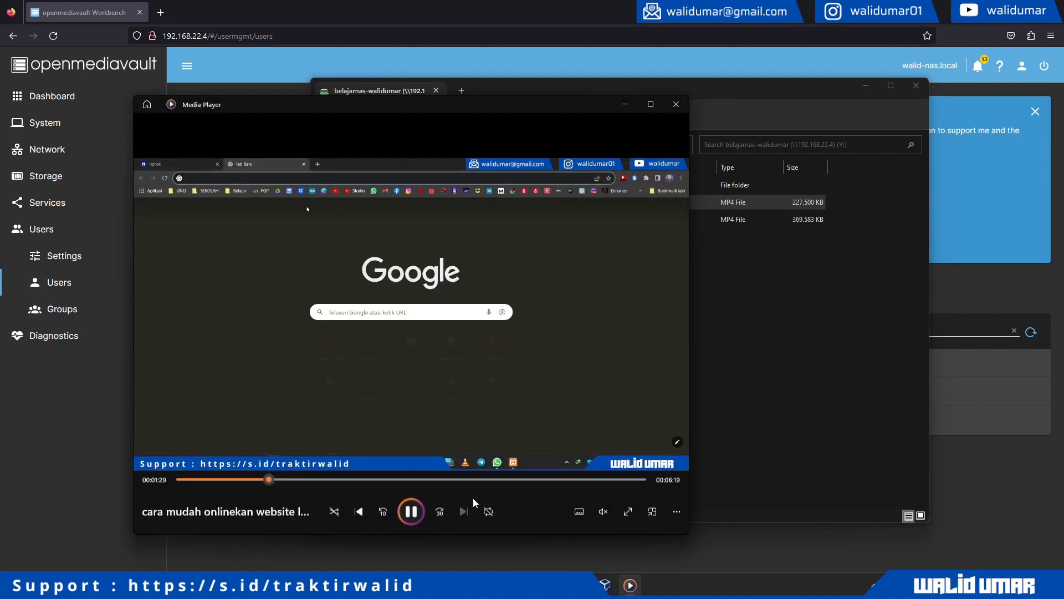
pyautogui.rightClick(737, 583)
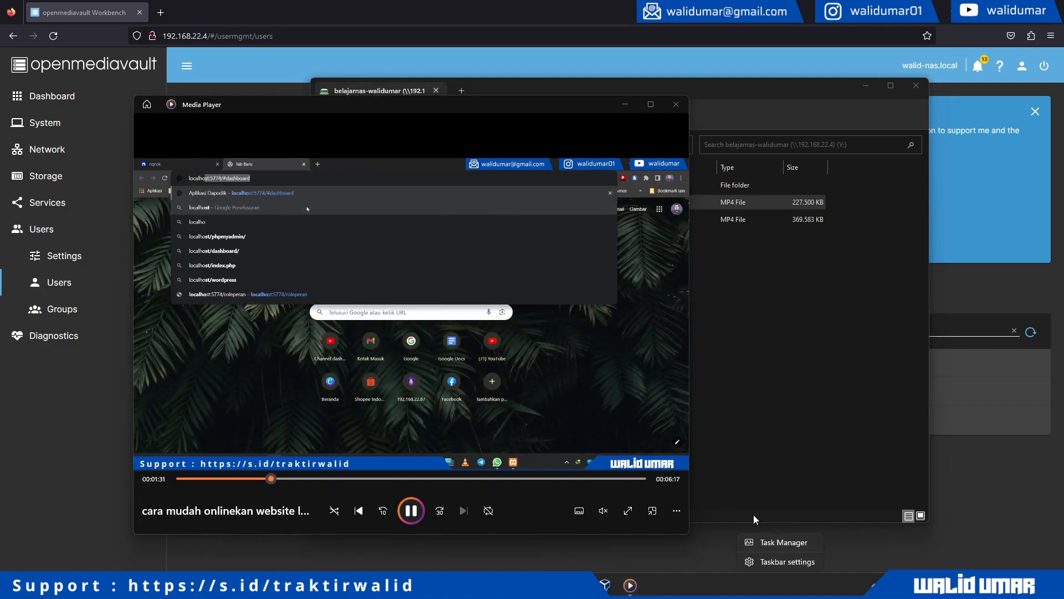
pyautogui.click(759, 536)
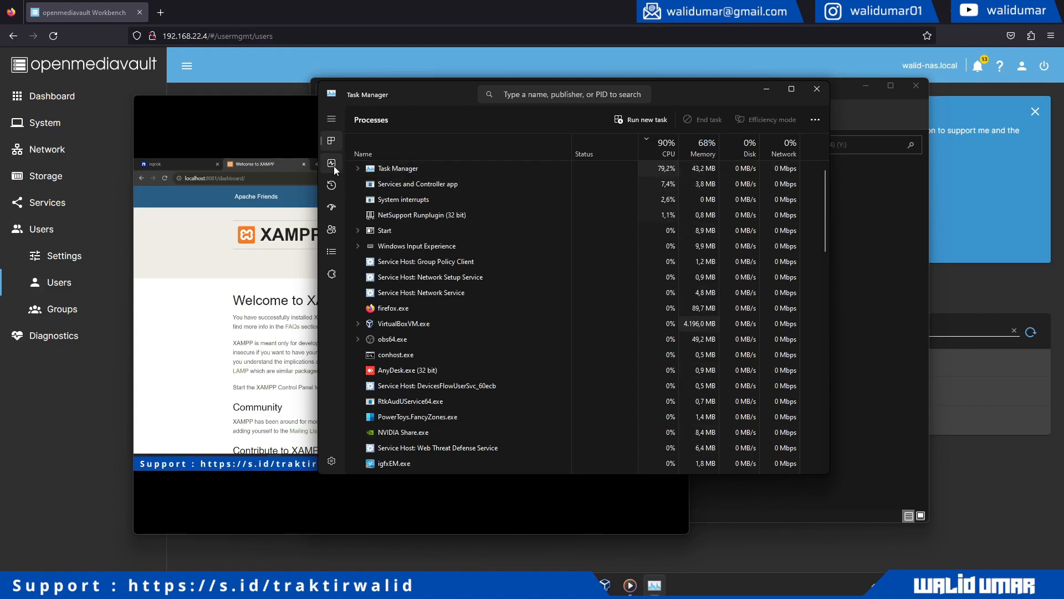
pyautogui.click(332, 165)
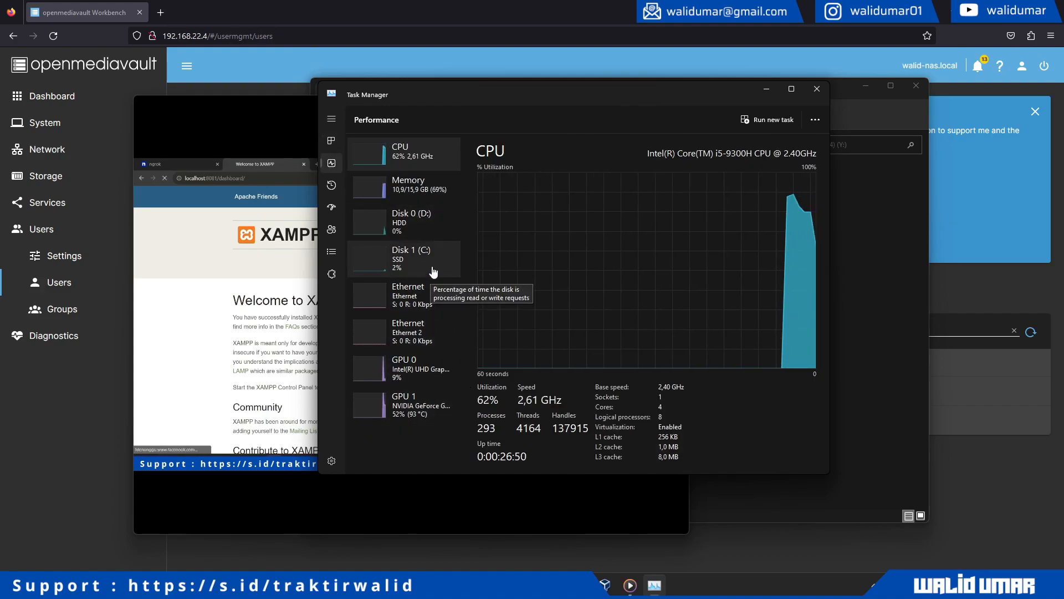
pyautogui.click(434, 304)
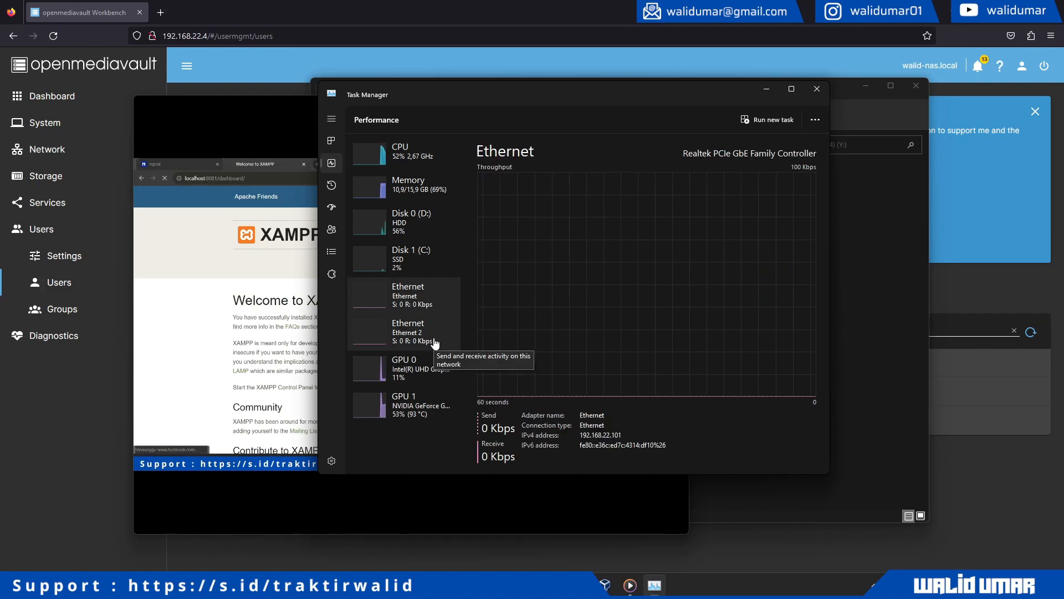
pyautogui.moveTo(454, 94); pyautogui.dragTo(677, 105)
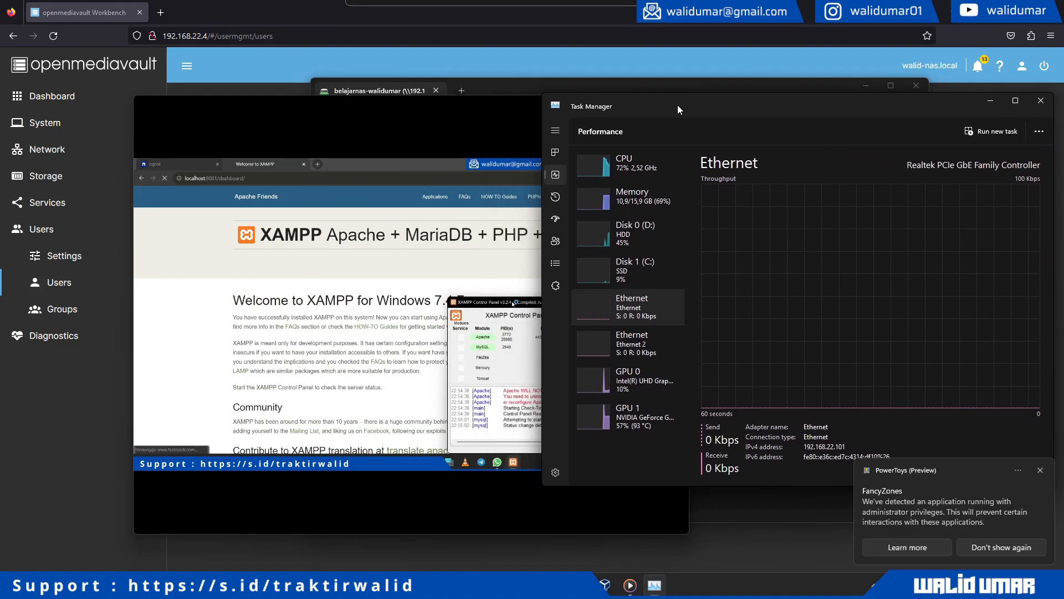
pyautogui.click(660, 197)
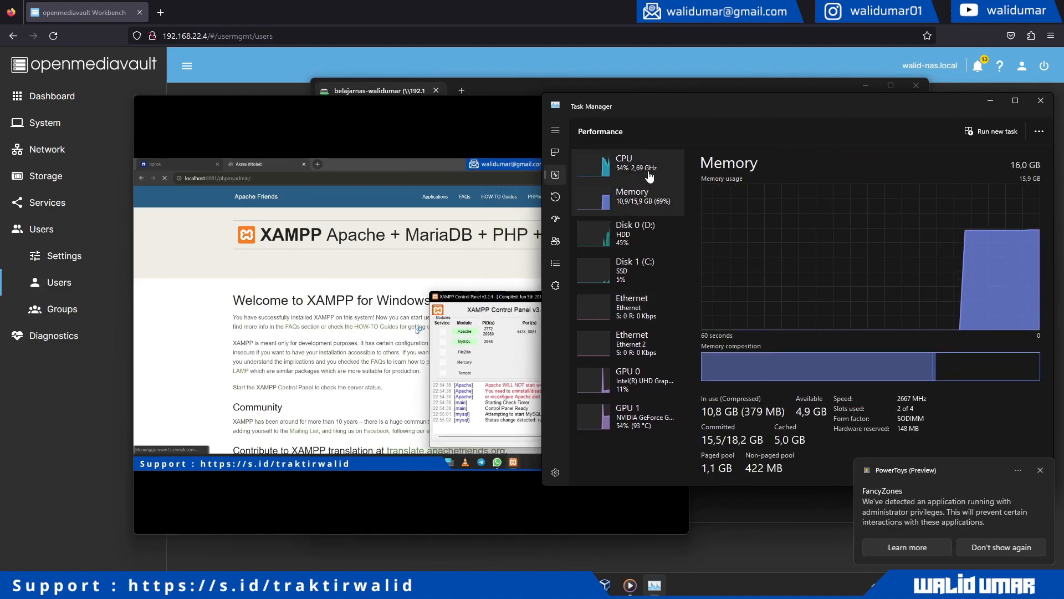
pyautogui.click(650, 178)
pyautogui.click(644, 314)
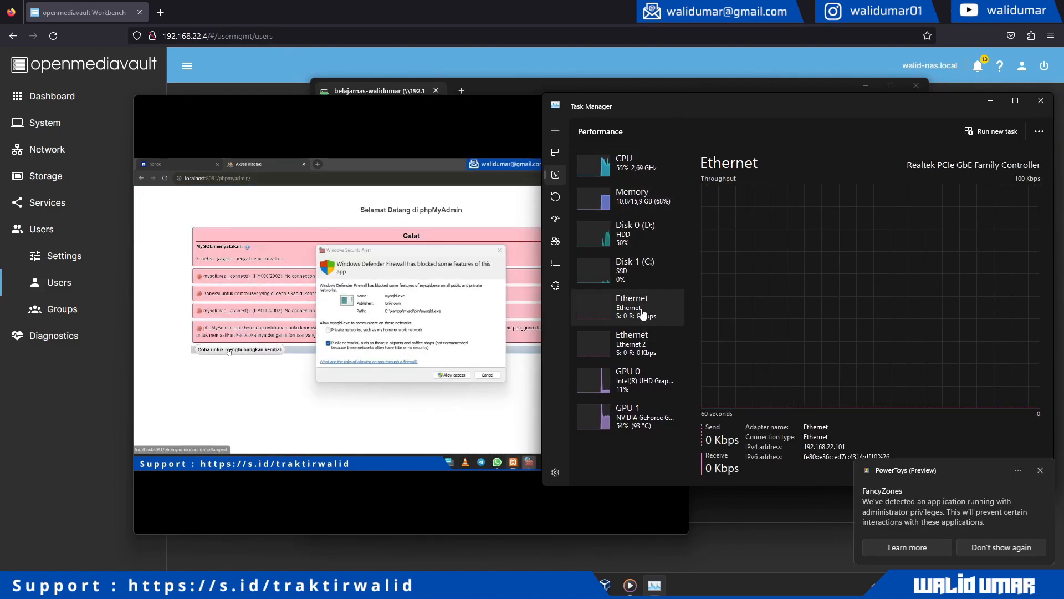
pyautogui.moveTo(491, 383)
pyautogui.moveTo(845, 105); pyautogui.dragTo(712, 110)
pyautogui.click(901, 107)
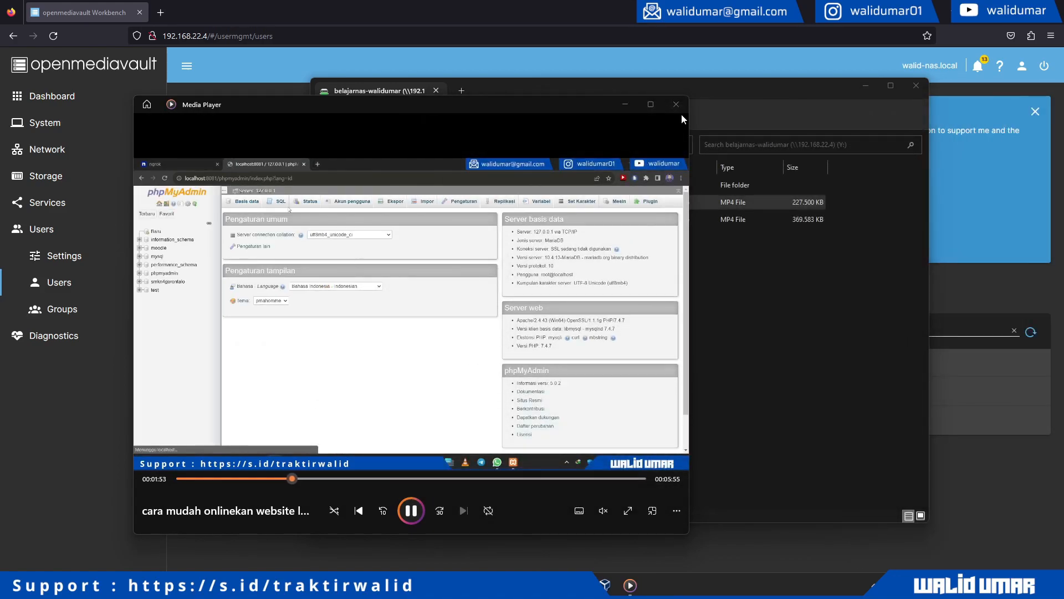
# - Close Media Player, delete New folder and both MP4s from Y:, and minimize Explorer
pyautogui.click(683, 106)
pyautogui.moveTo(641, 242); pyautogui.dragTo(524, 191)
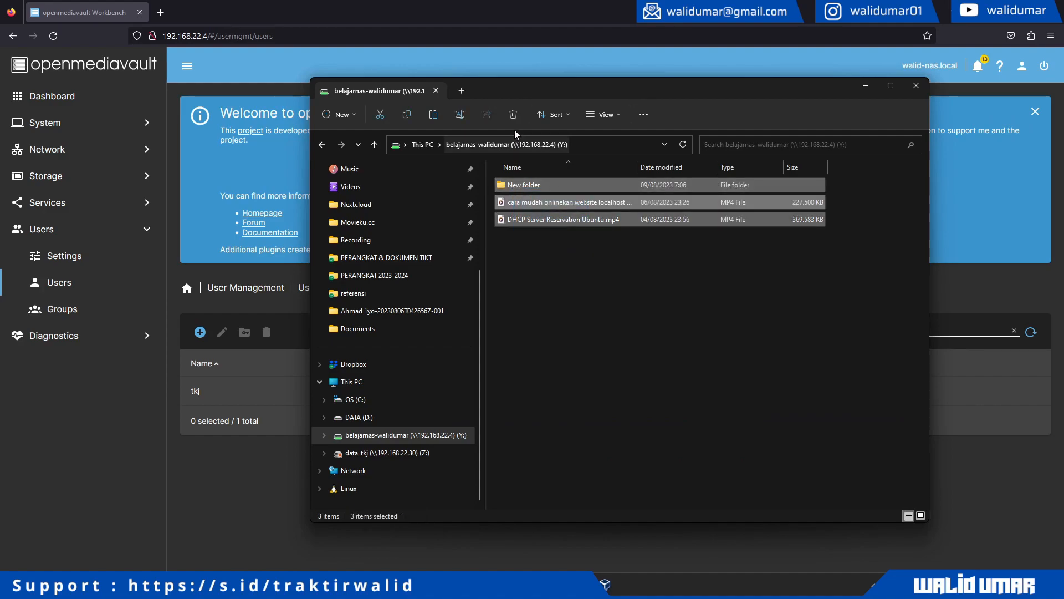
pyautogui.click(513, 114)
pyautogui.click(576, 300)
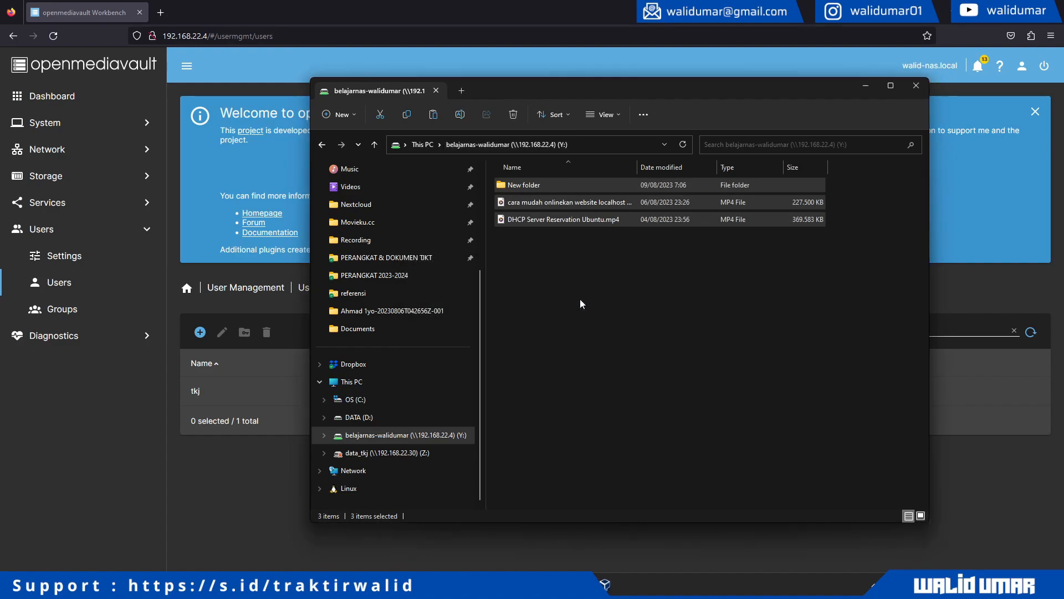
pyautogui.click(862, 85)
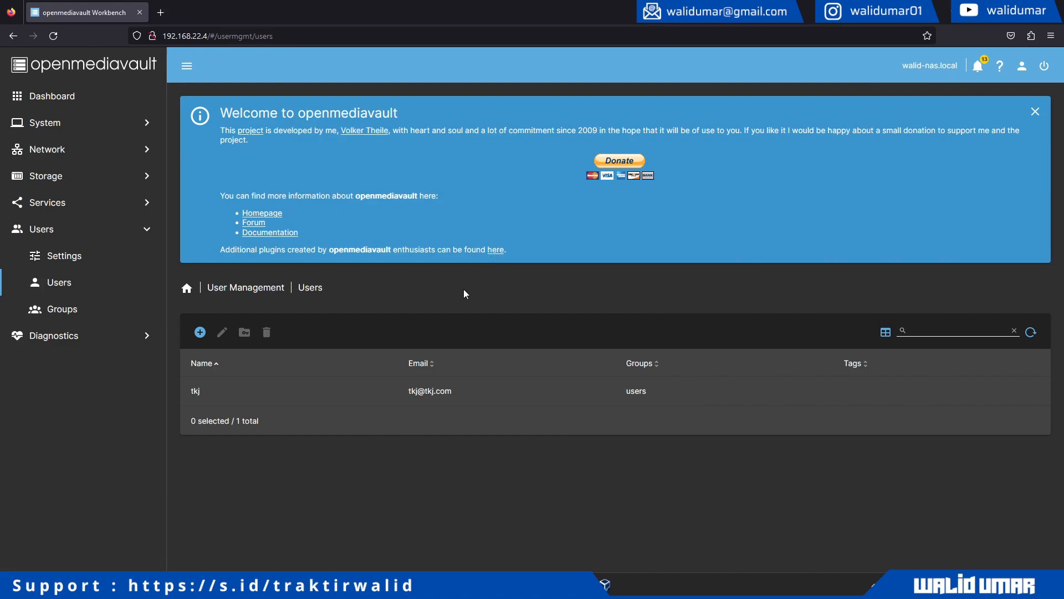
# - Go through Storage and Disks to the Software RAID page showing /dev/md0 clean
pyautogui.click(114, 179)
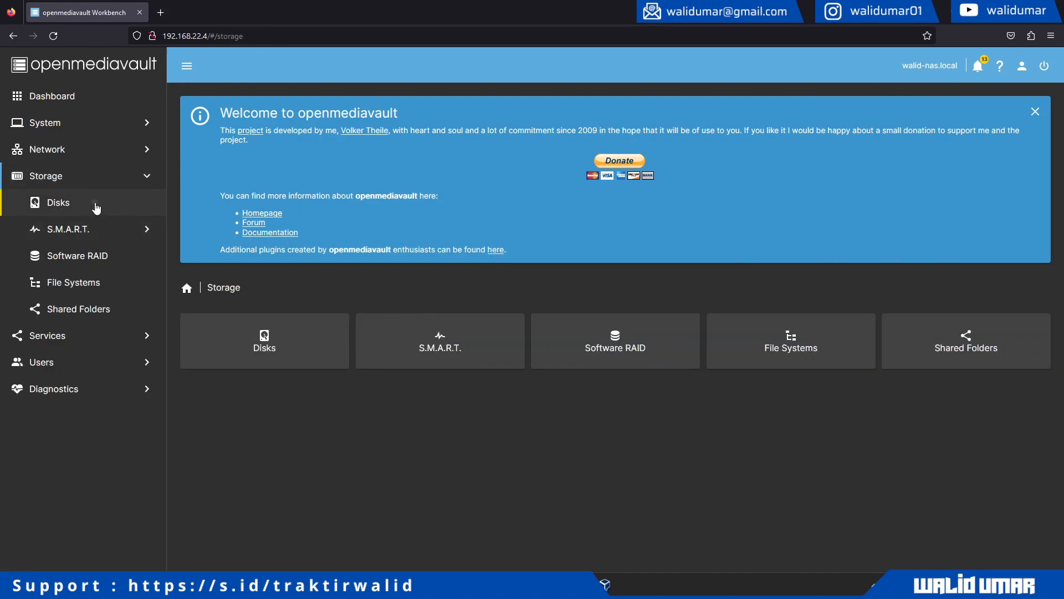
pyautogui.click(96, 208)
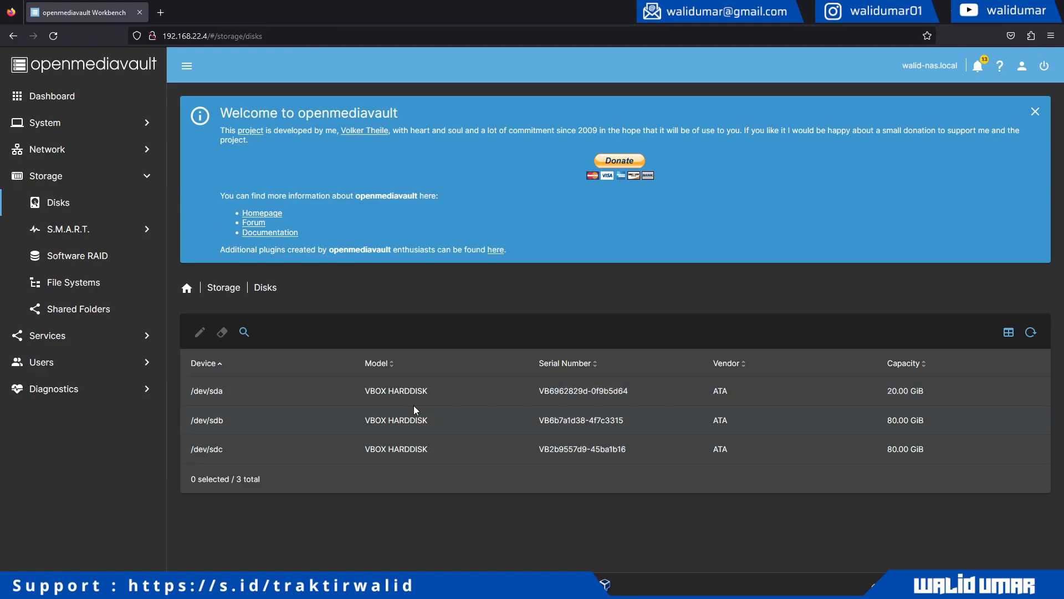
pyautogui.click(96, 267)
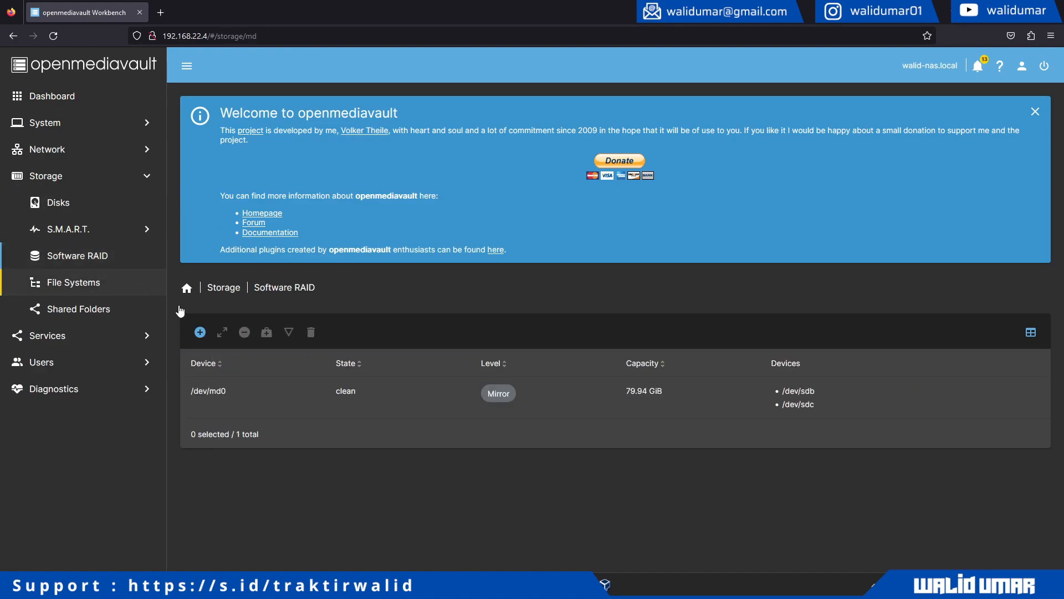